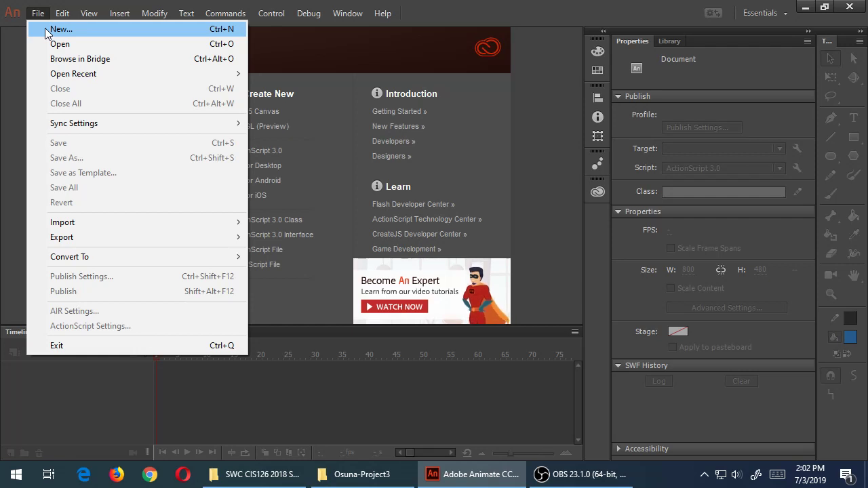
Start a new AIR for Android document at 480 × 800 px and 24 fps
{"action": "left_click", "coordinate": [59, 29]}
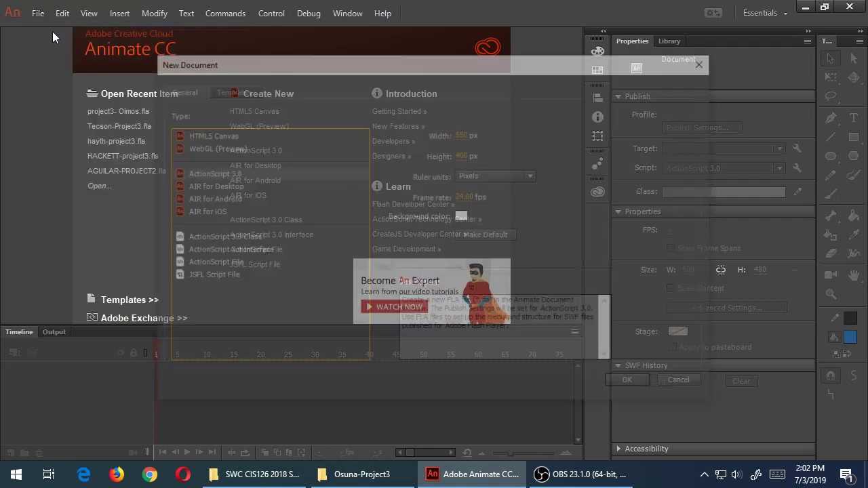
{"action": "left_click", "coordinate": [228, 200]}
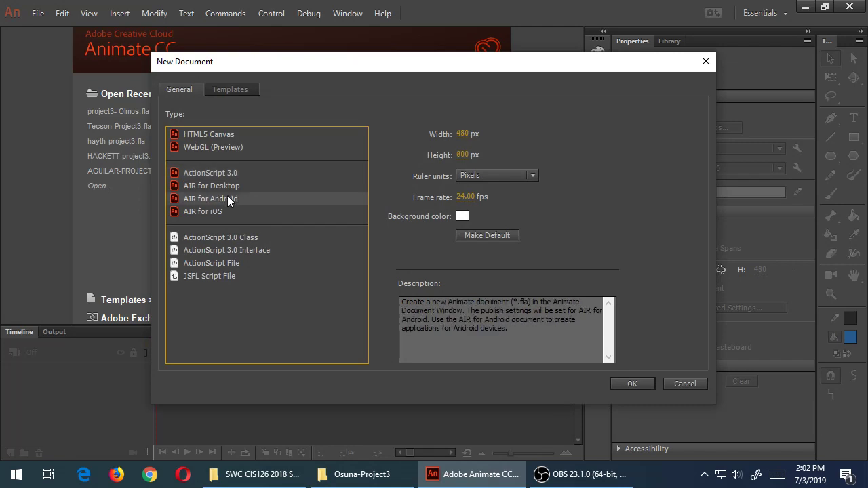
{"action": "key", "text": "super+plus"}
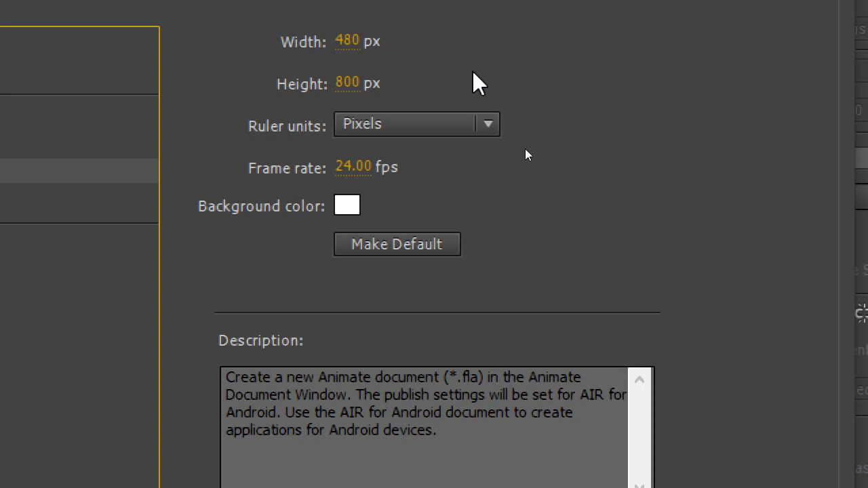
Create an 800 × 480 px AIR for Android document with a light grey stage background
{"action": "left_click", "coordinate": [350, 41]}
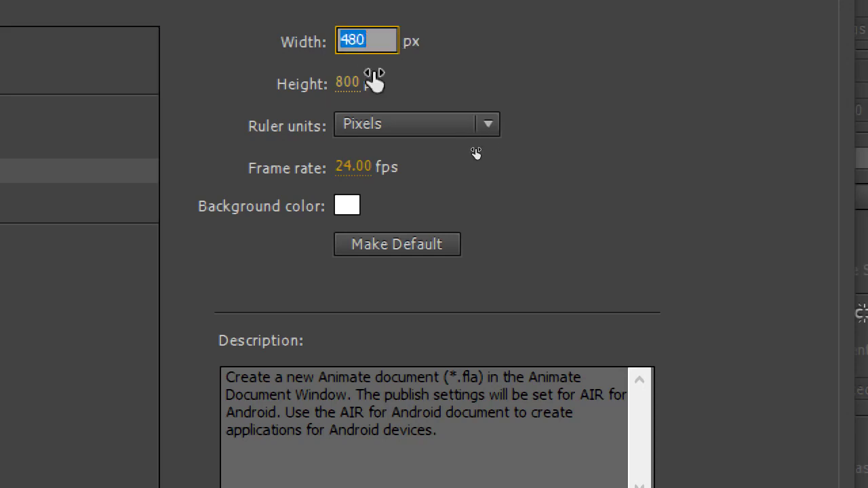
{"action": "type", "text": "800"}
{"action": "key", "text": "Tab"}
{"action": "type", "text": "480"}
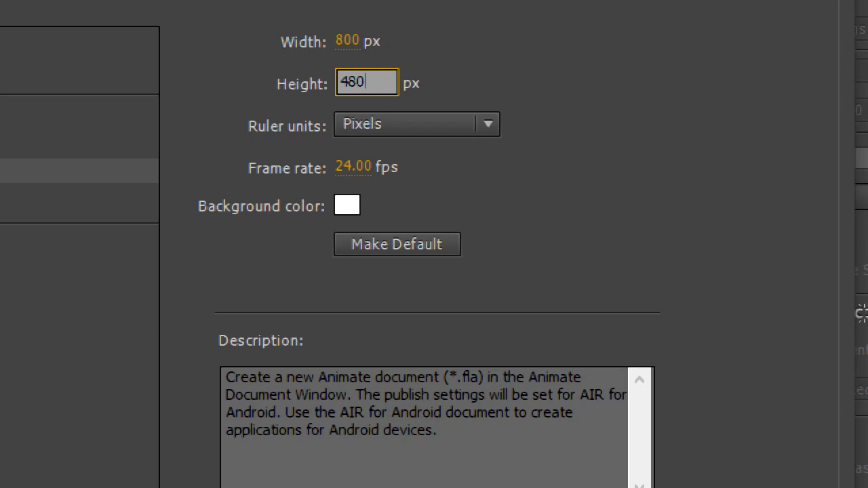
{"action": "left_click", "coordinate": [349, 206]}
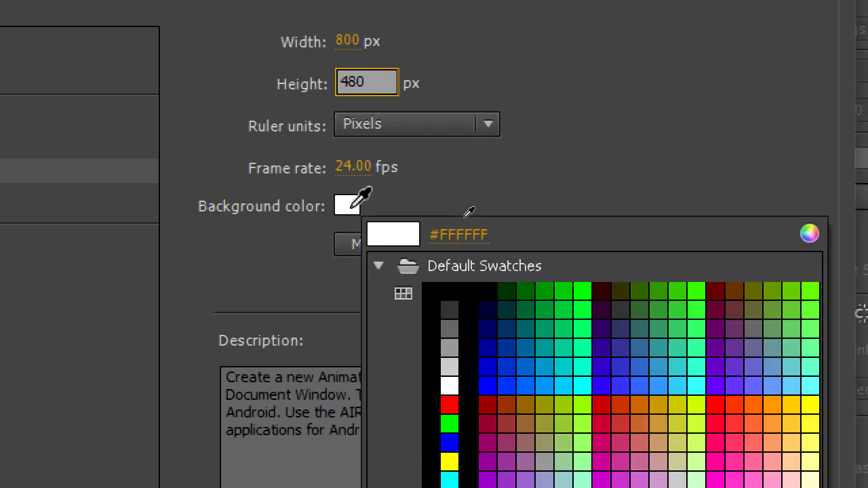
{"action": "left_click", "coordinate": [442, 369]}
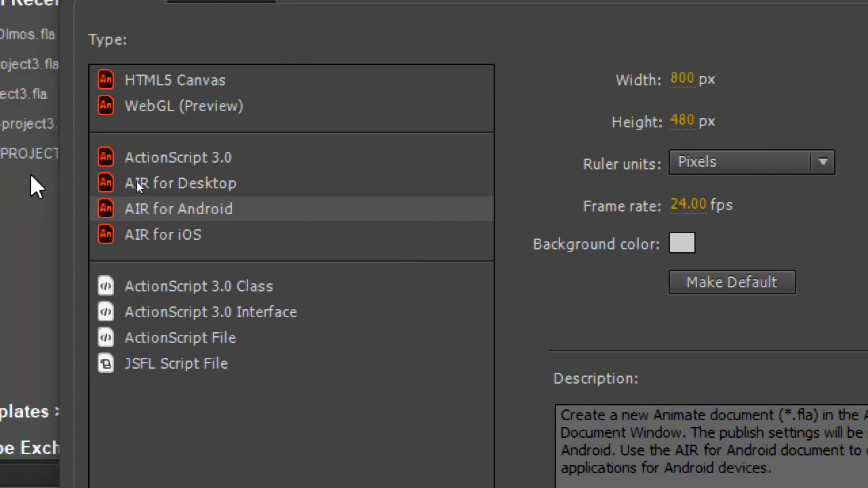
{"action": "left_click", "coordinate": [196, 207]}
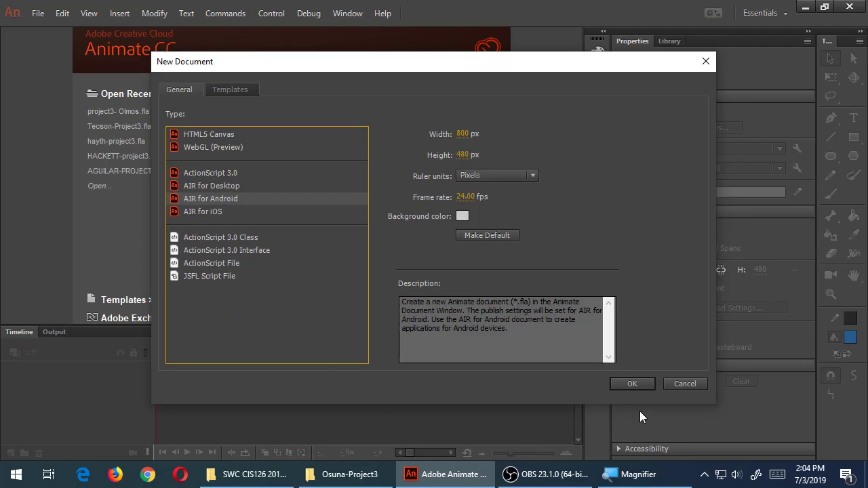
{"action": "left_click", "coordinate": [629, 384]}
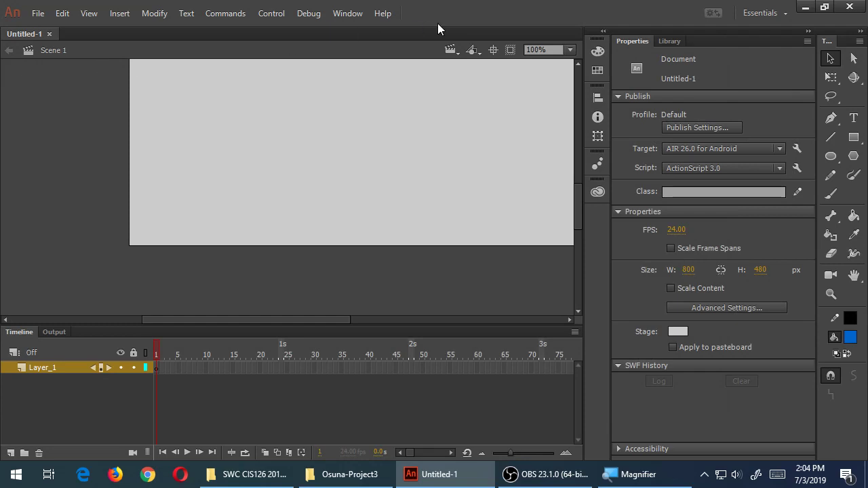
Fit the whole stage in the window and bring up Save As
{"action": "left_click", "coordinate": [569, 50]}
{"action": "left_click", "coordinate": [566, 64]}
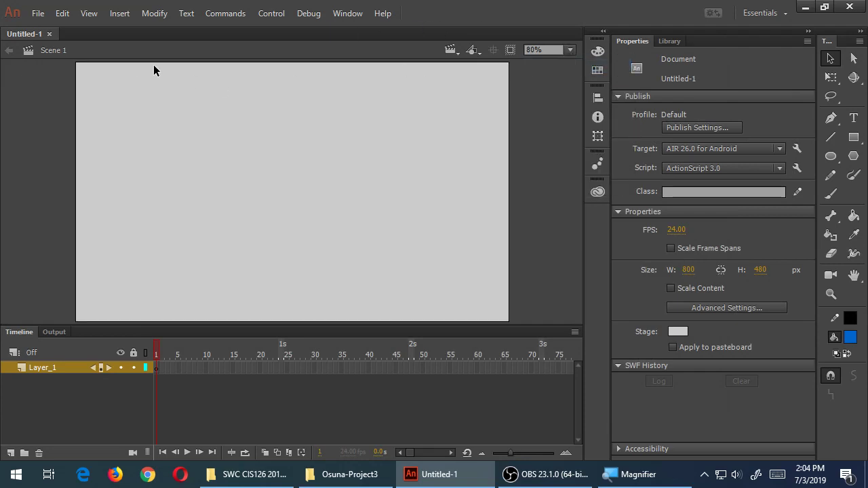
{"action": "left_click", "coordinate": [48, 18]}
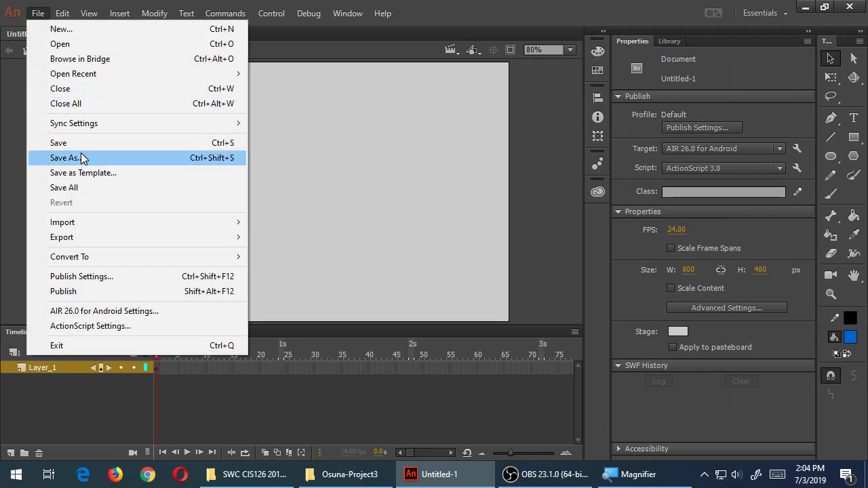
{"action": "left_click", "coordinate": [81, 158]}
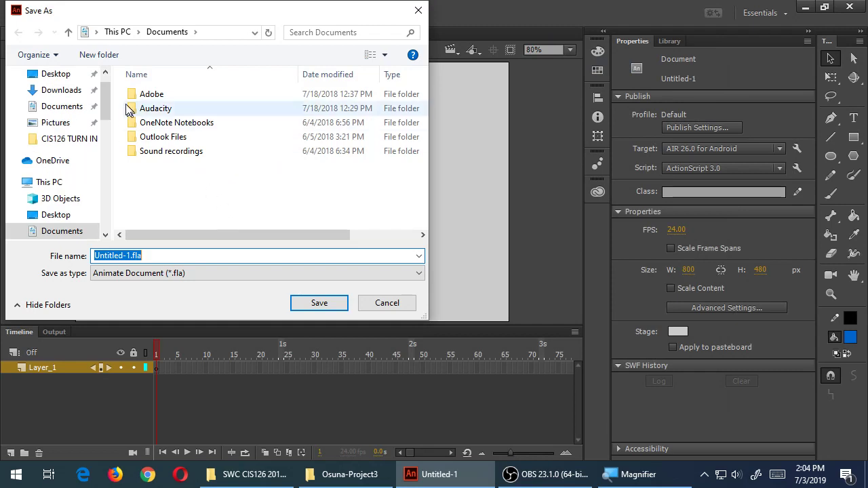
Create a campos-topic3 folder in Documents
{"action": "left_click", "coordinate": [101, 59]}
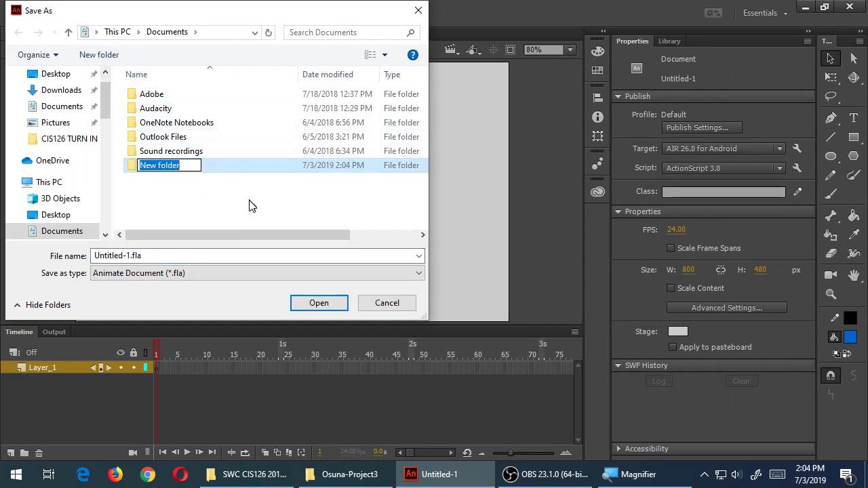
{"action": "type", "text": "campos-"}
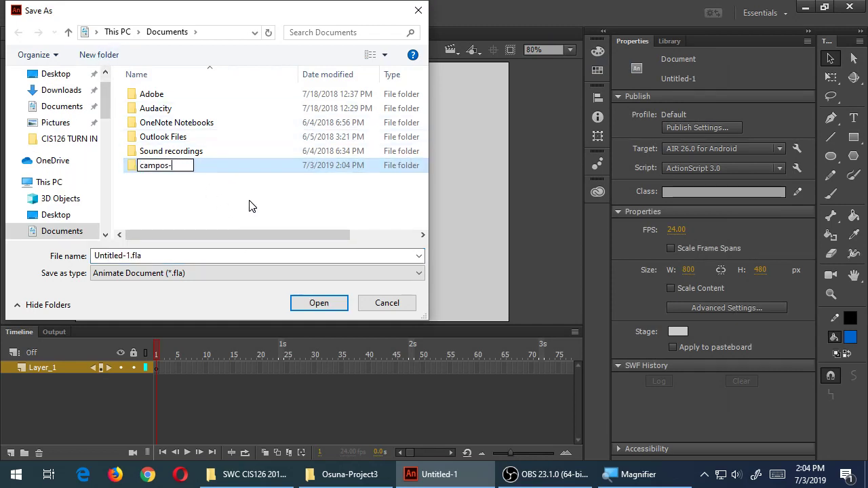
{"action": "type", "text": "topic3"}
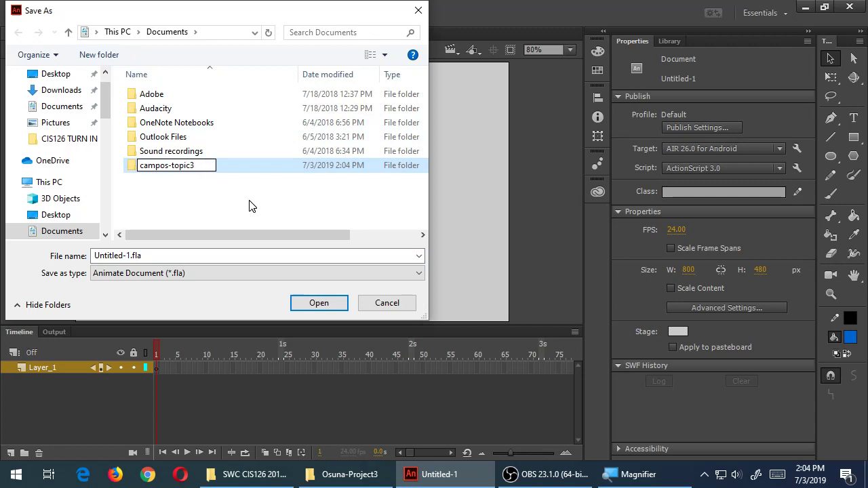
{"action": "left_click", "coordinate": [249, 206]}
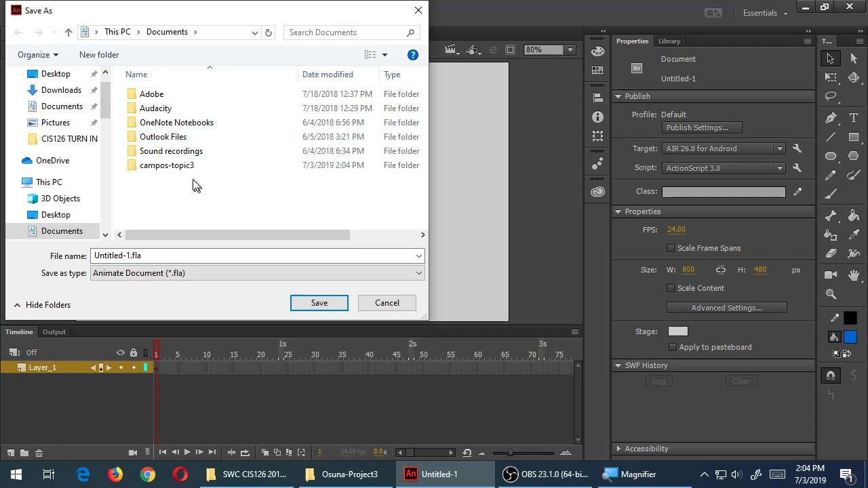
Browse to the student (Z:) network drive
{"action": "left_click", "coordinate": [55, 186]}
{"action": "left_click_drag", "start_coordinate": [422, 109], "coordinate": [411, 217]}
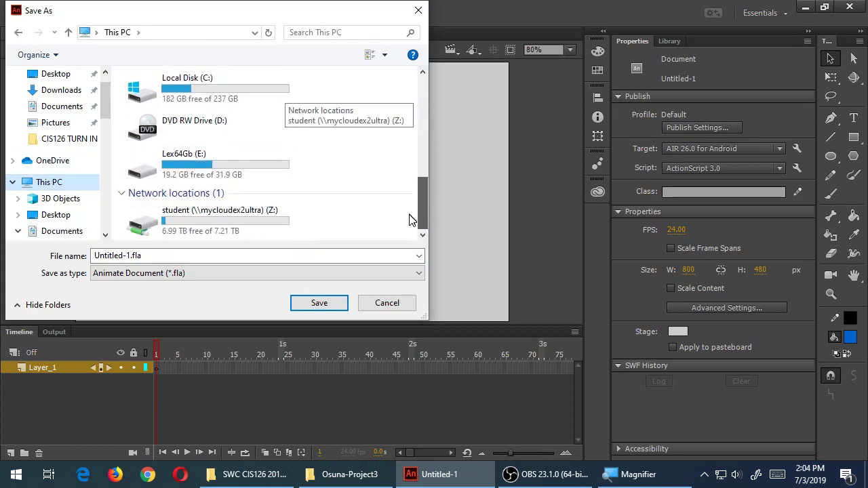
{"action": "double_click", "coordinate": [239, 231]}
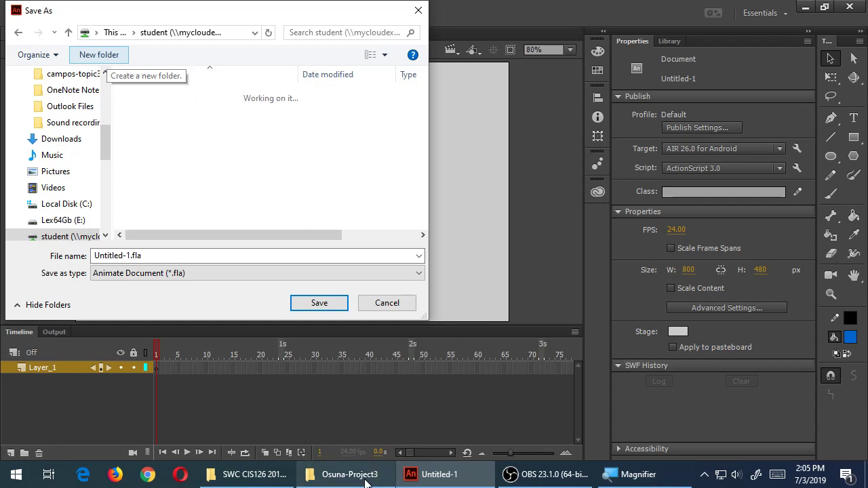
Create a campos-topic3 folder on the student Z: drive and go into it
{"action": "mouse_move", "coordinate": [365, 480]}
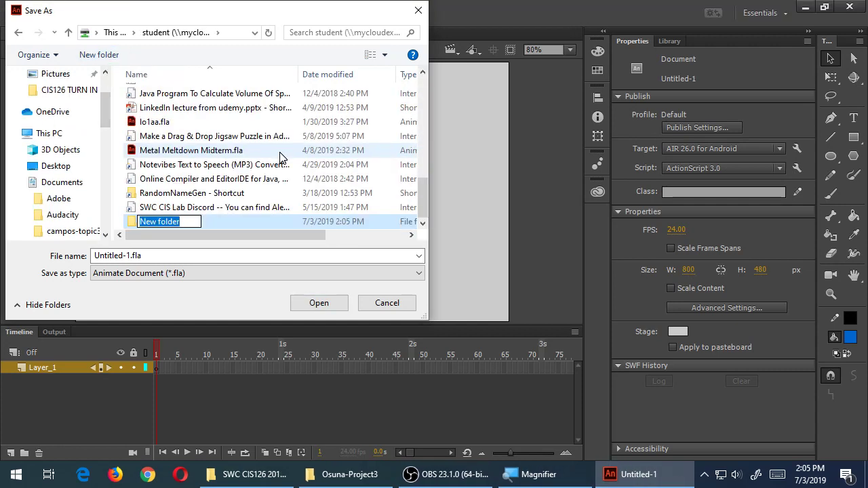
{"action": "type", "text": "campos-topic3"}
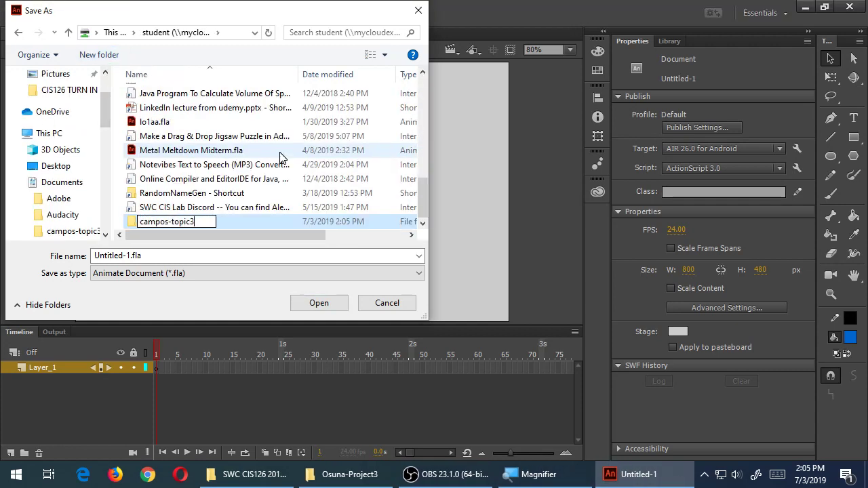
{"action": "key", "text": "Return"}
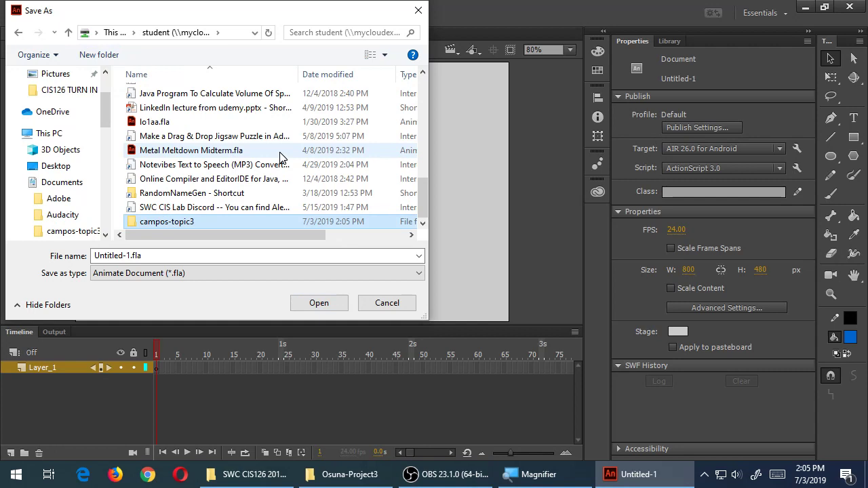
{"action": "double_click", "coordinate": [176, 224]}
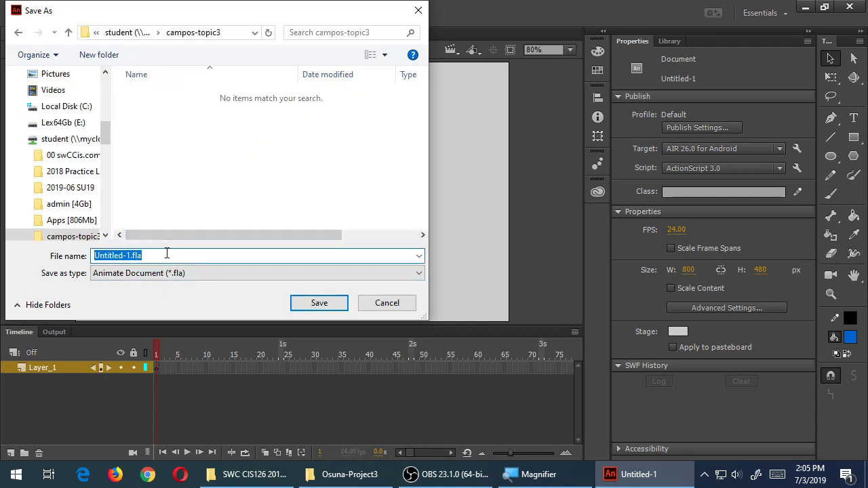
Save the document as campos-topic3-20190713.fla
{"action": "type", "text": "camps"}
{"action": "key", "text": "BackSpace"}
{"action": "type", "text": "os-topic3"}
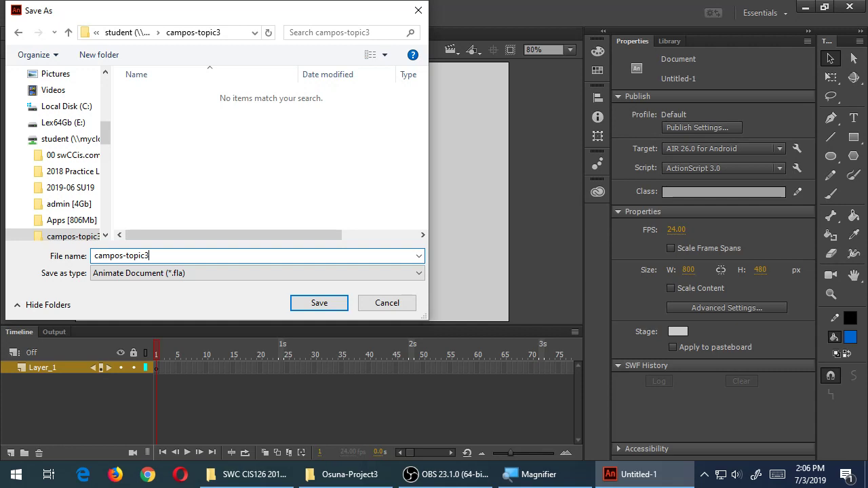
{"action": "type", "text": "-20190713"}
{"action": "left_click", "coordinate": [319, 303]}
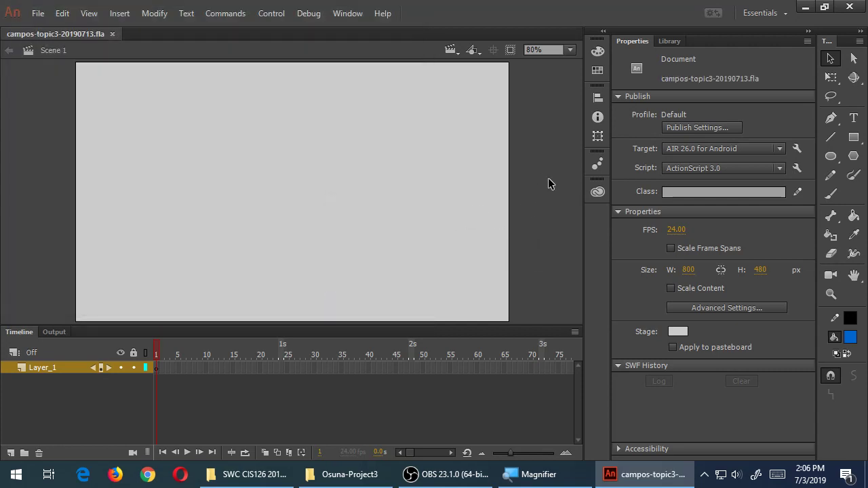
Brush-draw a blue face outline, two eyes and a smile, then save the file
{"action": "key", "text": "b"}
{"action": "mouse_move", "coordinate": [315, 140]}
{"action": "left_mouse_down"}
{"action": "mouse_move", "coordinate": [339, 252]}
{"action": "mouse_move", "coordinate": [279, 144]}
{"action": "left_mouse_up"}
{"action": "mouse_move", "coordinate": [275, 187]}
{"action": "left_mouse_down"}
{"action": "mouse_move", "coordinate": [276, 172]}
{"action": "mouse_move", "coordinate": [300, 203]}
{"action": "left_mouse_up"}
{"action": "left_click_drag", "start_coordinate": [223, 216], "coordinate": [292, 214]}
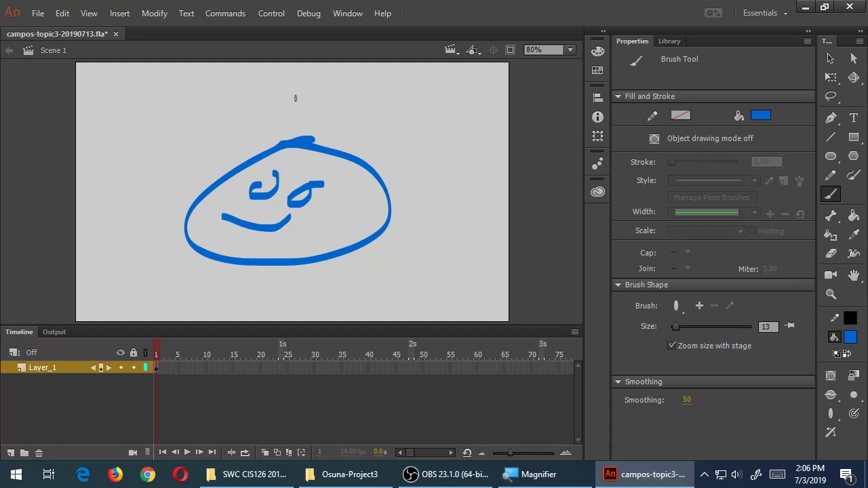
{"action": "key", "text": "ctrl+s"}
{"action": "left_click", "coordinate": [38, 14]}
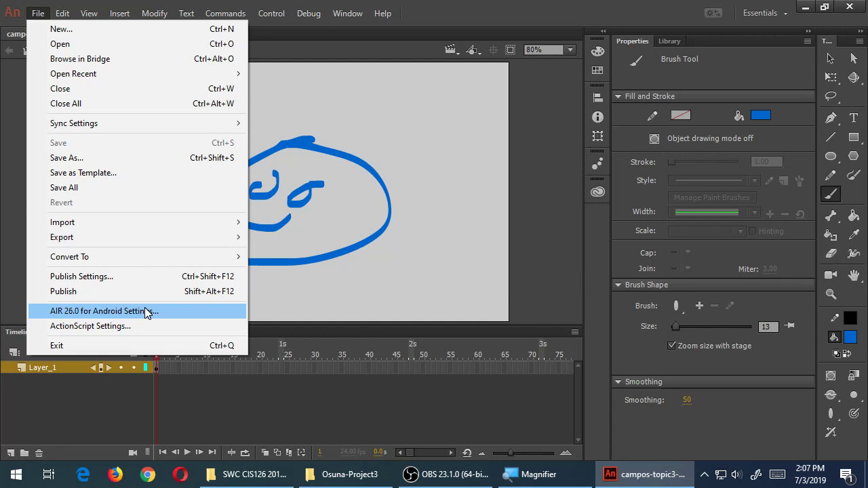
Open AIR 26.0 for Android Settings and place the cursor in the App name field
{"action": "left_click", "coordinate": [146, 311]}
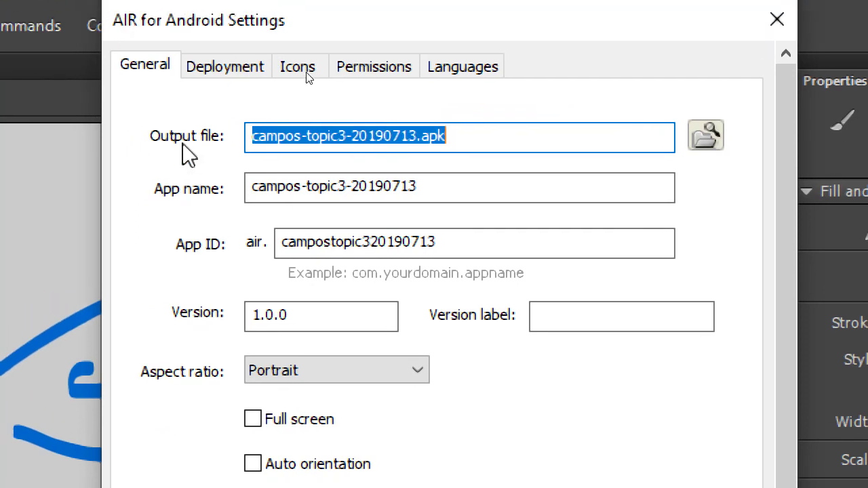
{"action": "left_click", "coordinate": [473, 141]}
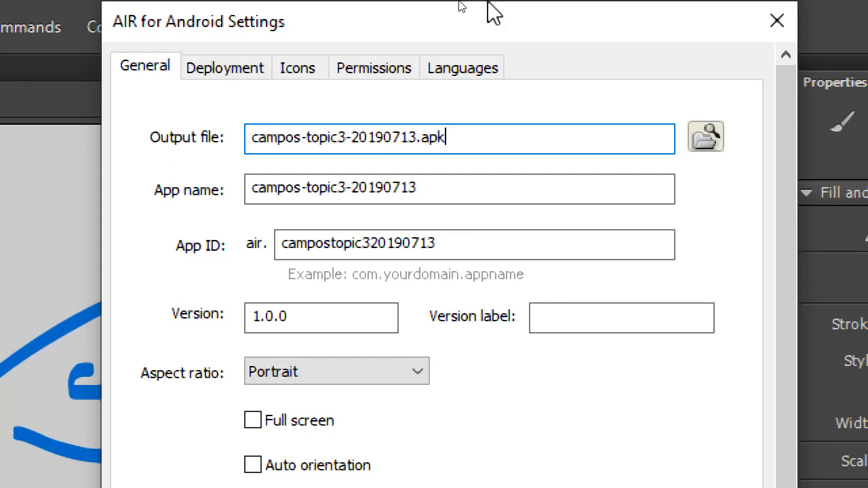
{"action": "double_click", "coordinate": [363, 188]}
{"action": "left_click", "coordinate": [501, 192]}
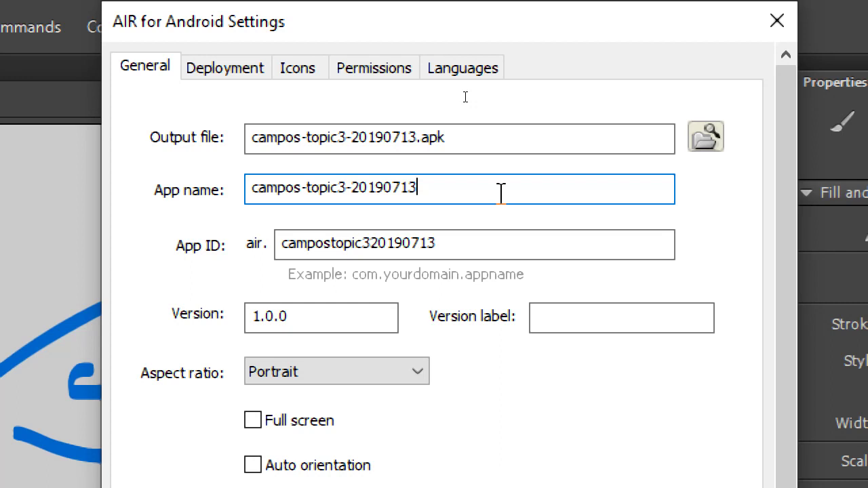
Replace the app name with Tap Frenzy, keeping app ID campostopic320190713 and version 1.0.0
{"action": "key", "text": "ctrl+a"}
{"action": "type", "text": "T"}
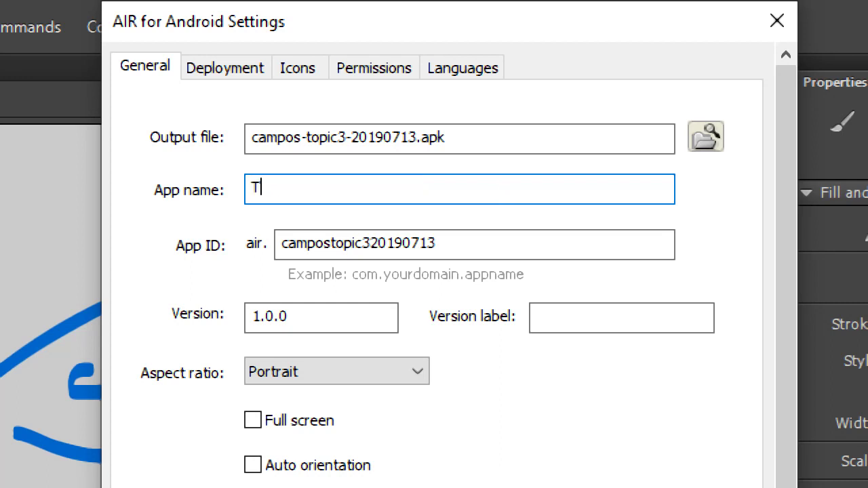
{"action": "type", "text": "ap Frenzy"}
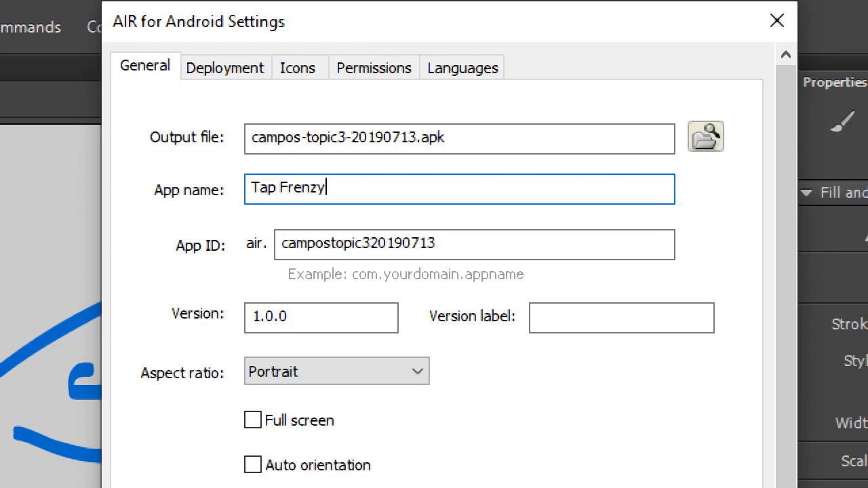
{"action": "key", "text": "Tab"}
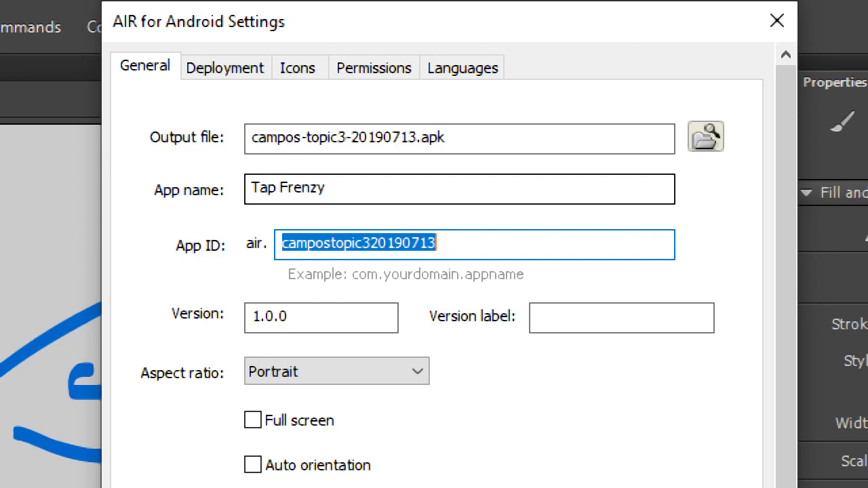
{"action": "key", "text": "Tab"}
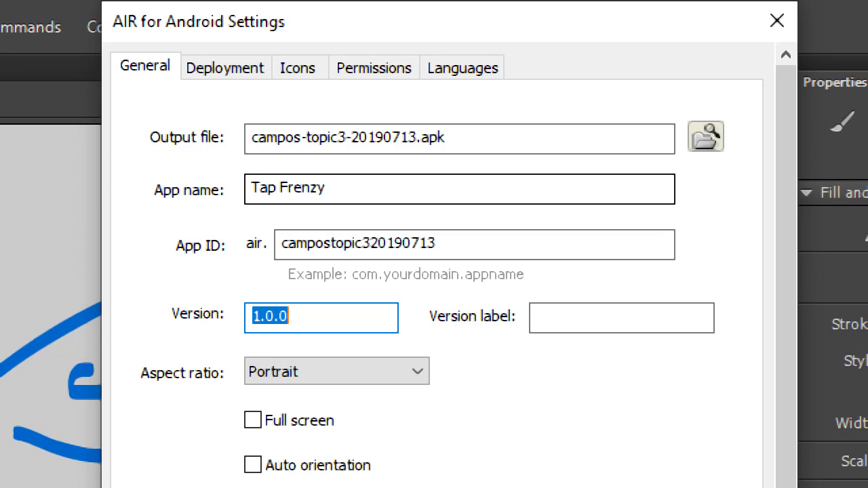
Enter version label 20190703 and choose Landscape as the aspect ratio
{"action": "left_click", "coordinate": [538, 318]}
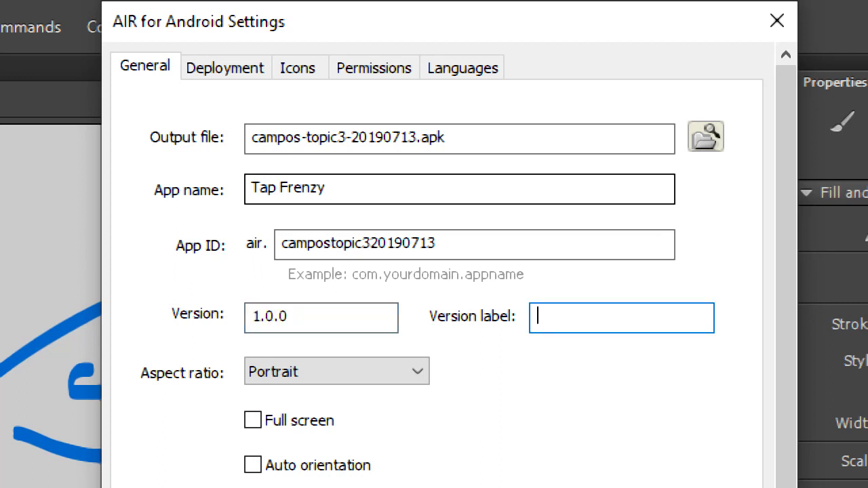
{"action": "type", "text": "1"}
{"action": "key", "text": "BackSpace"}
{"action": "type", "text": "20190703"}
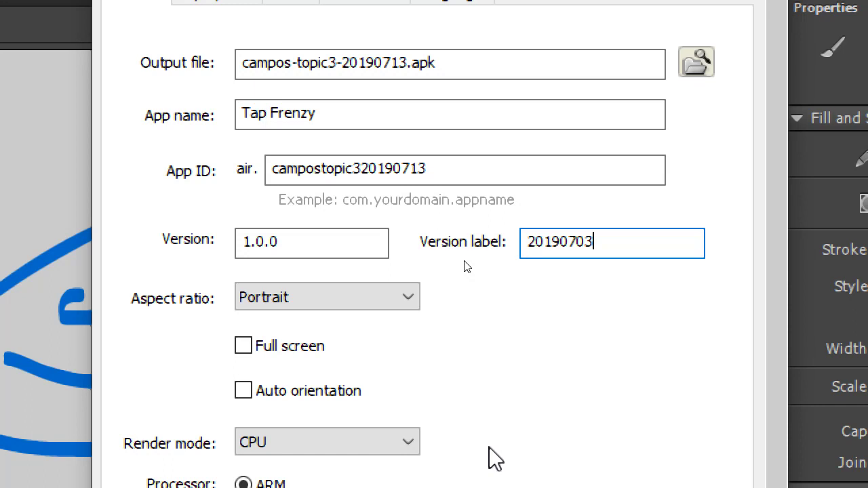
{"action": "left_click", "coordinate": [287, 300]}
{"action": "left_click", "coordinate": [287, 339]}
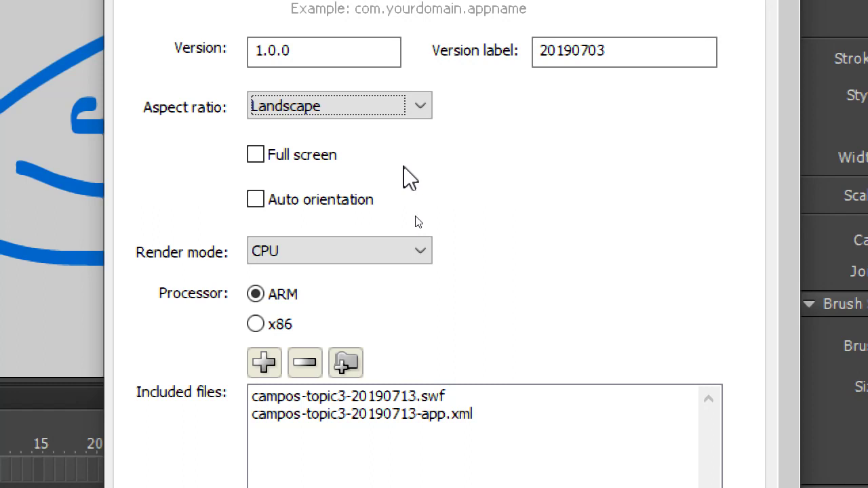
{"action": "left_click", "coordinate": [322, 162]}
{"action": "left_click", "coordinate": [321, 162]}
{"action": "left_click", "coordinate": [397, 109]}
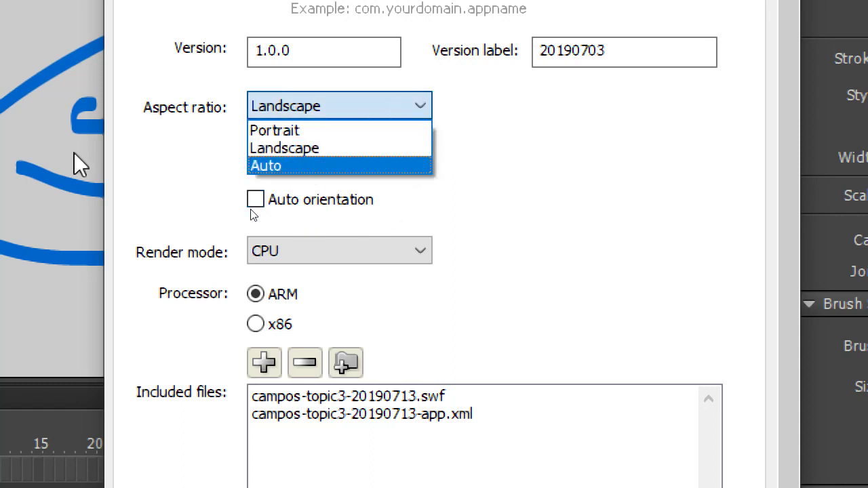
{"action": "key", "text": "Escape"}
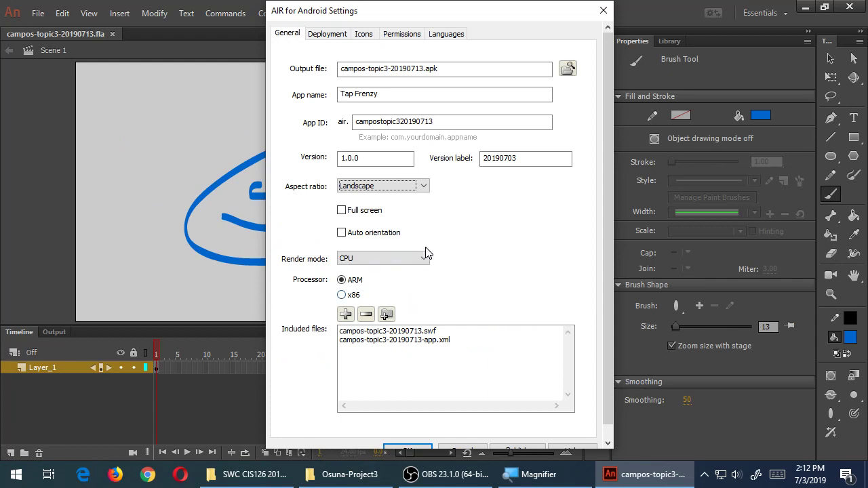
{"action": "left_click_drag", "start_coordinate": [419, 95], "coordinate": [328, 93]}
{"action": "left_click", "coordinate": [391, 93]}
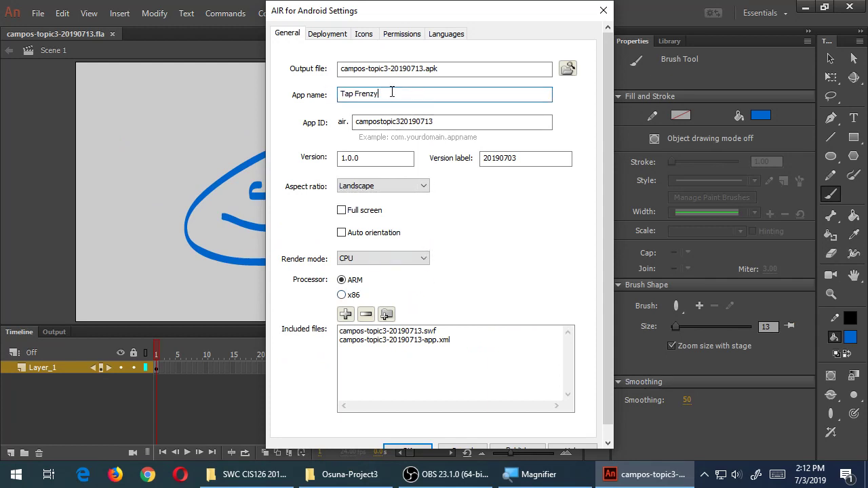
{"action": "left_click_drag", "start_coordinate": [409, 94], "coordinate": [316, 93]}
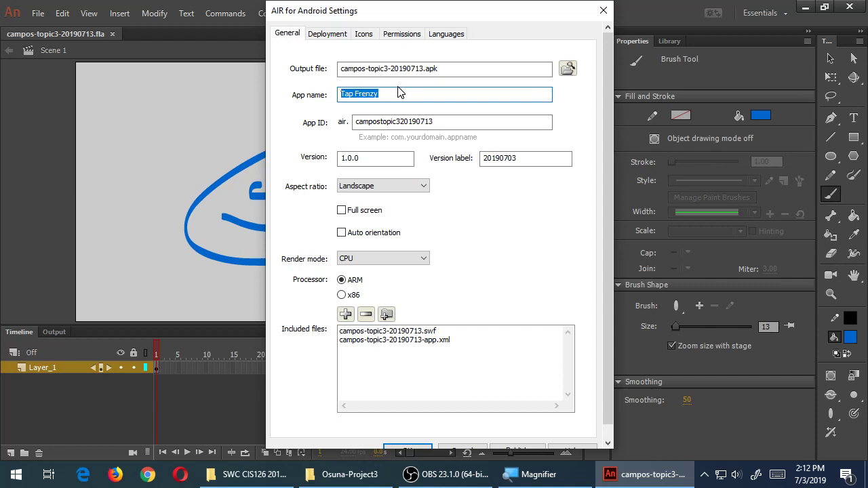
{"action": "left_click", "coordinate": [403, 95]}
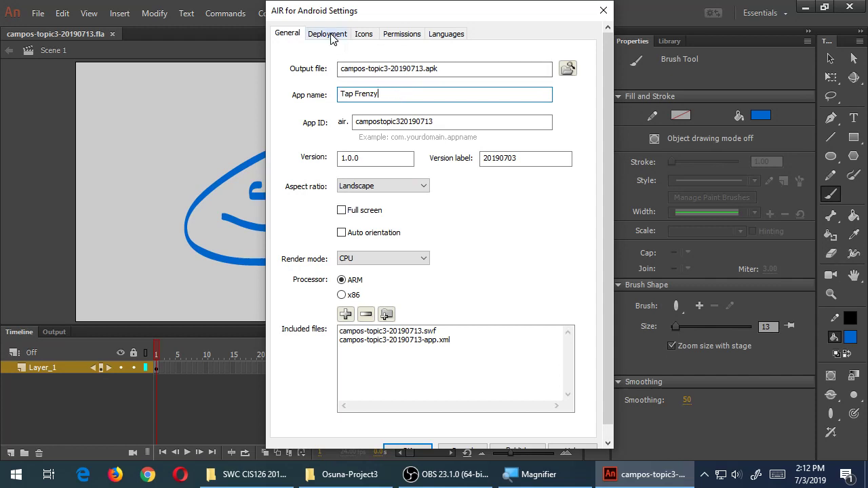
Add English as a supported language and require the INTERNET permission
{"action": "left_click", "coordinate": [445, 36]}
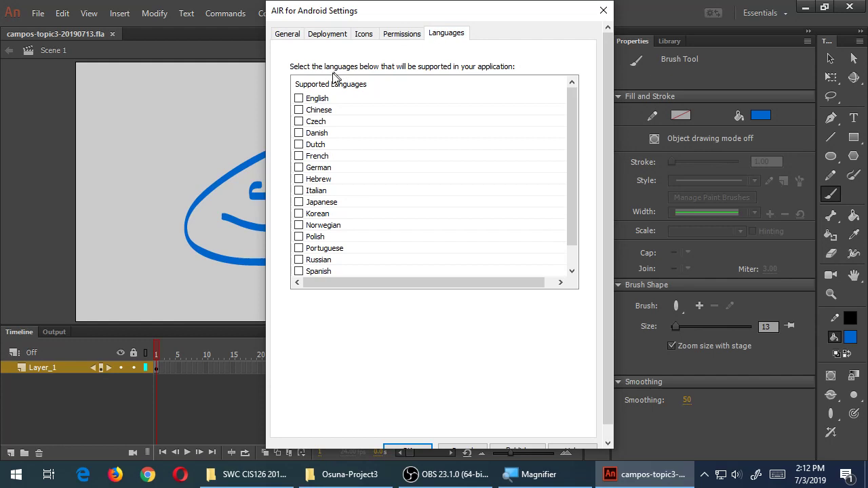
{"action": "left_click", "coordinate": [300, 100]}
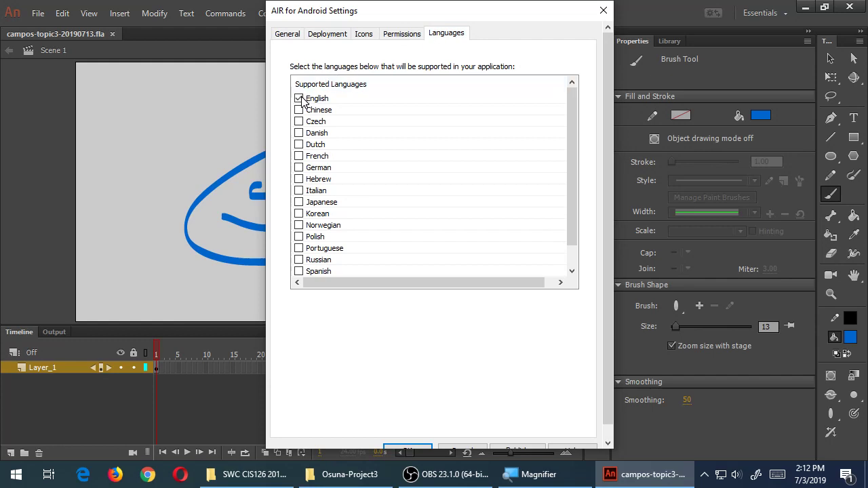
{"action": "left_click", "coordinate": [403, 34]}
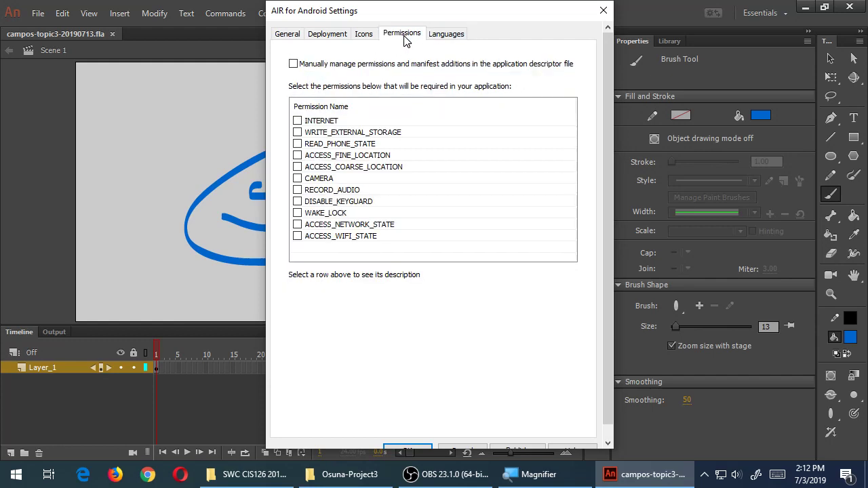
{"action": "left_click", "coordinate": [297, 120]}
Review the 36x36 to 192x192 icon sizes, then show the course turn-in folder in File Explorer
{"action": "left_click", "coordinate": [371, 38]}
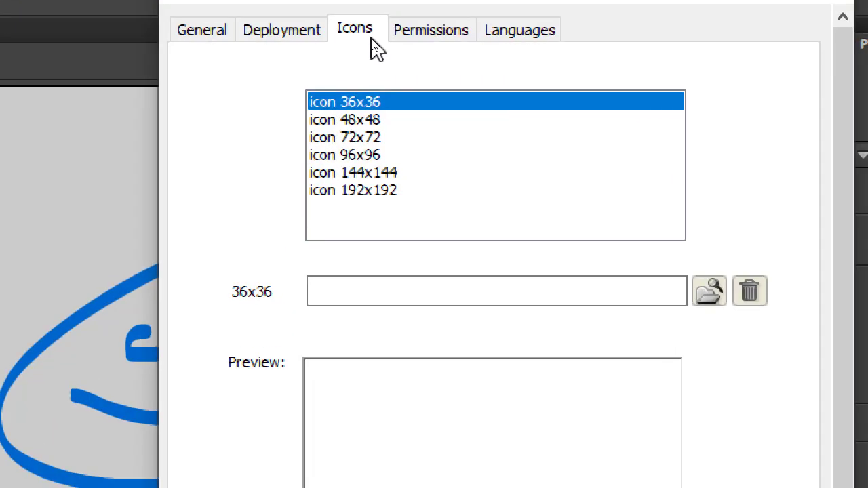
{"action": "left_click", "coordinate": [367, 80]}
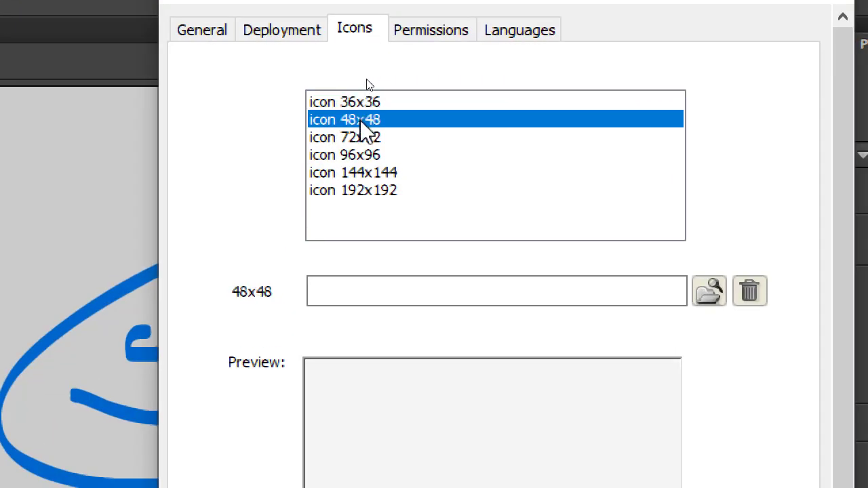
{"action": "left_click", "coordinate": [373, 142]}
{"action": "left_click", "coordinate": [375, 156]}
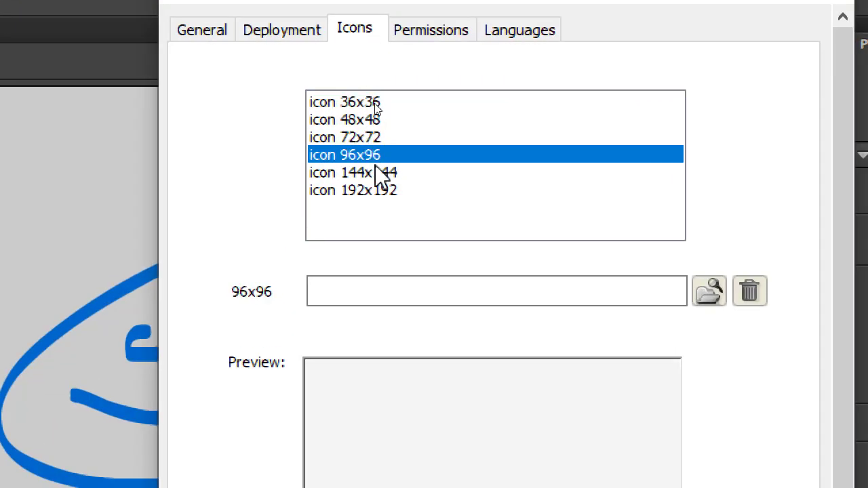
{"action": "left_click", "coordinate": [380, 191]}
{"action": "left_click", "coordinate": [373, 102]}
{"action": "left_click", "coordinate": [373, 120]}
{"action": "left_click", "coordinate": [373, 137]}
{"action": "left_click", "coordinate": [372, 155]}
{"action": "left_click", "coordinate": [378, 173]}
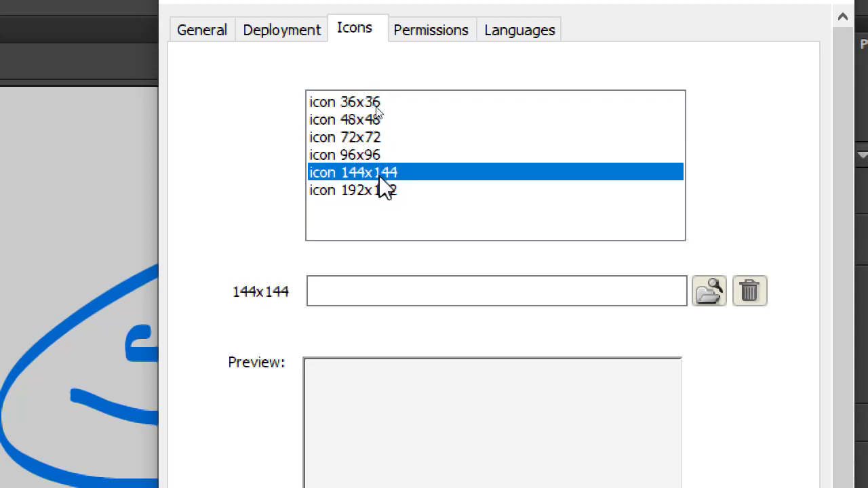
{"action": "key", "text": "super+minus"}
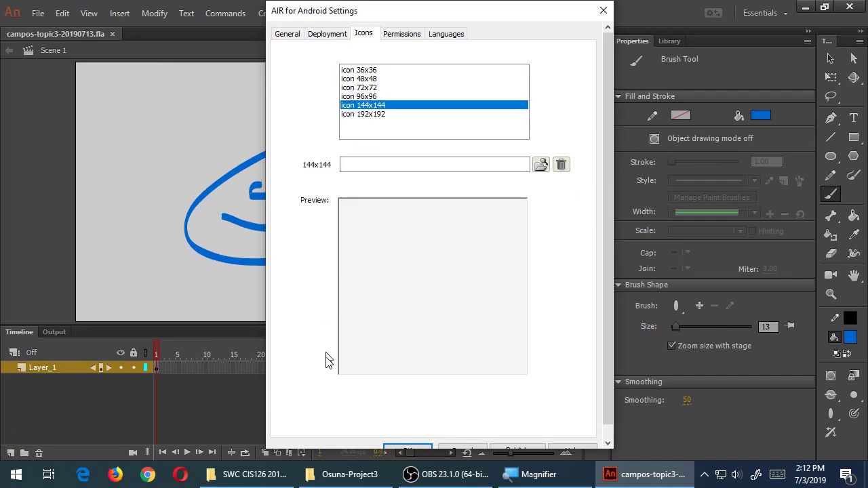
{"action": "left_click", "coordinate": [279, 471]}
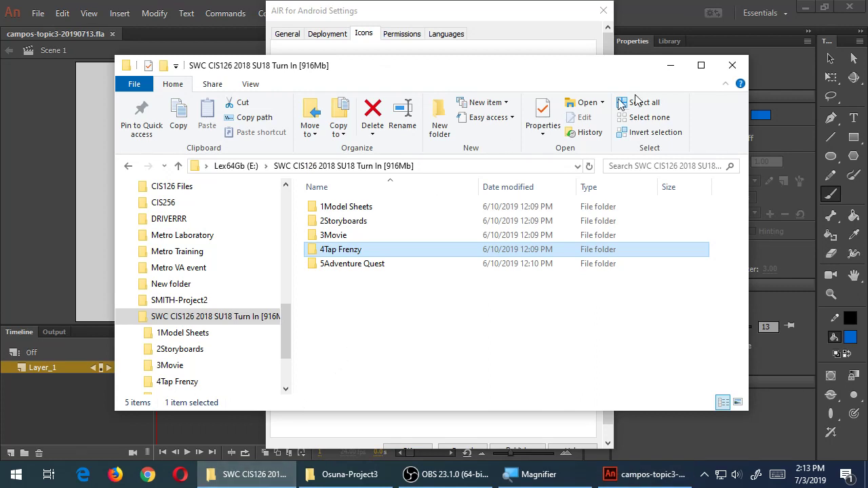
Browse drive Z: into campos-topic3 to see its .fla and app.xml, then return to the Android settings
{"action": "left_click", "coordinate": [733, 65]}
{"action": "left_click", "coordinate": [253, 474]}
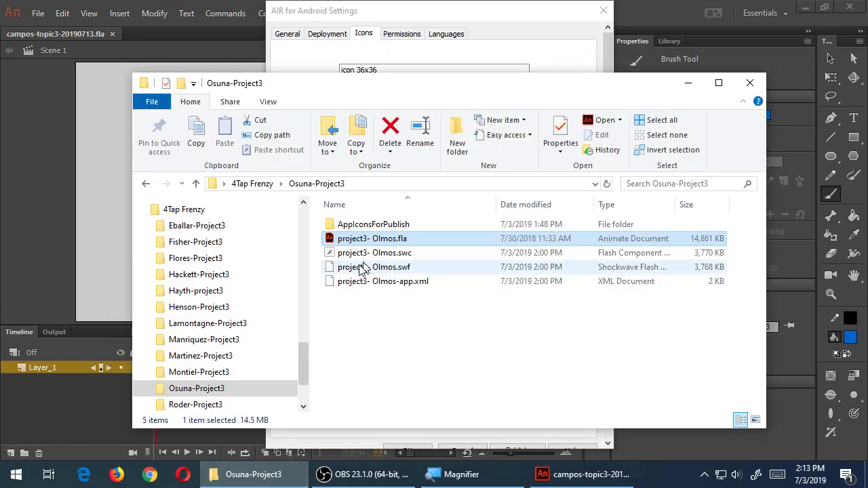
{"action": "scroll", "coordinate": [302, 217], "scroll_direction": "up", "scroll_amount": 10}
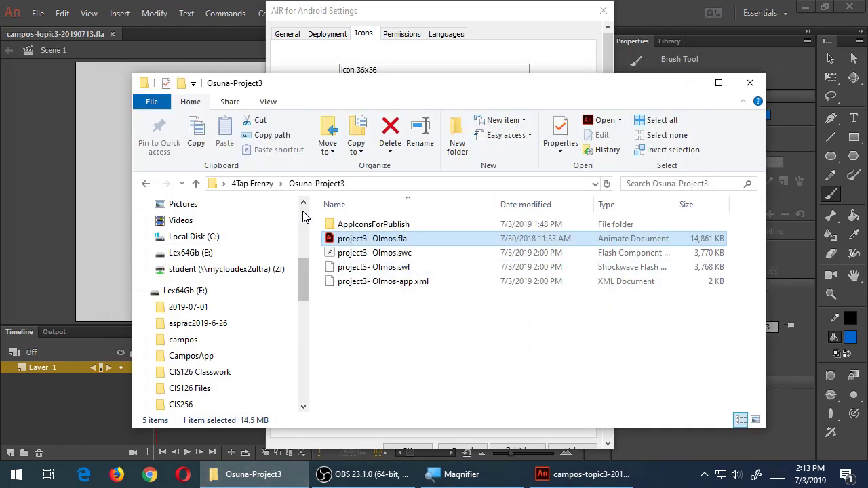
{"action": "left_click", "coordinate": [295, 269]}
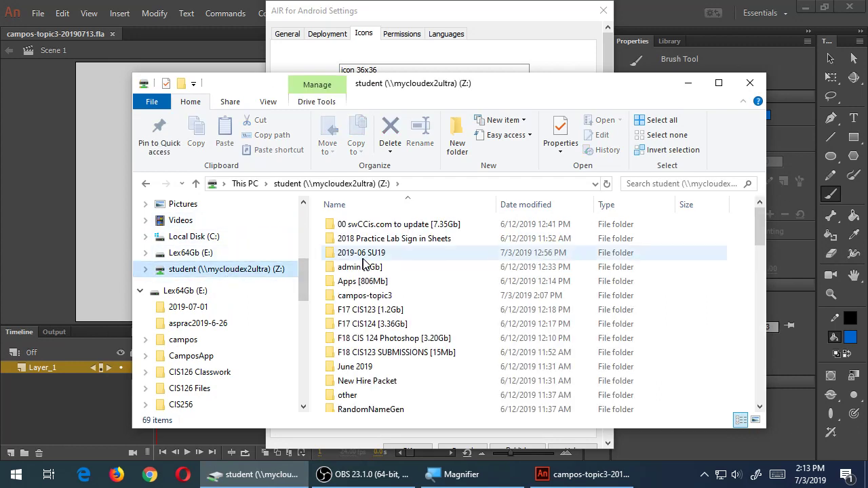
{"action": "double_click", "coordinate": [367, 300]}
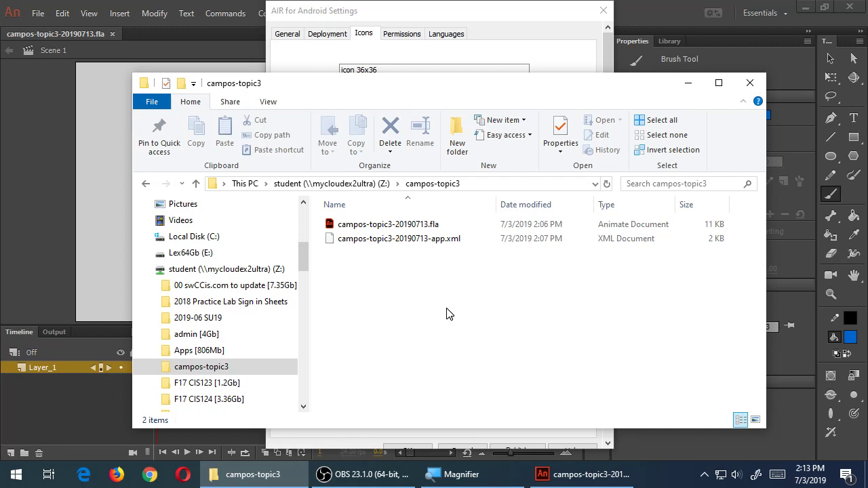
{"action": "left_click", "coordinate": [518, 27]}
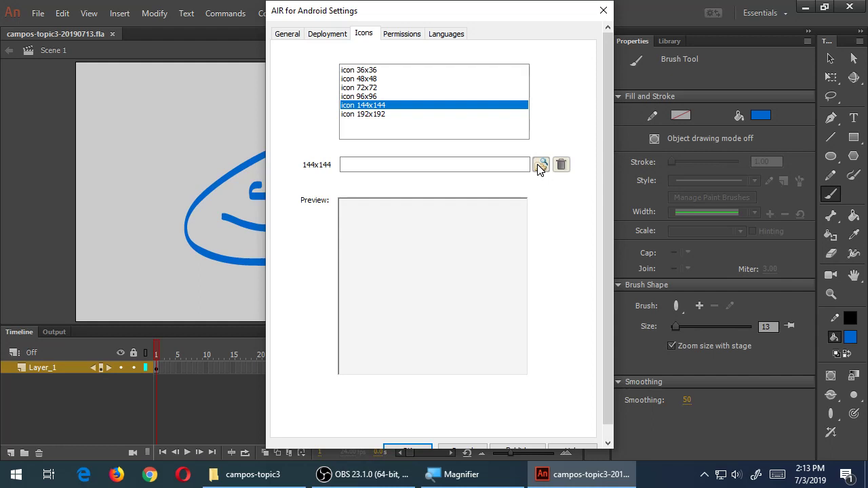
Check each icon slot from 36x36 to 192x192 and confirm none has an image
{"action": "left_click", "coordinate": [379, 72]}
{"action": "left_click", "coordinate": [376, 80]}
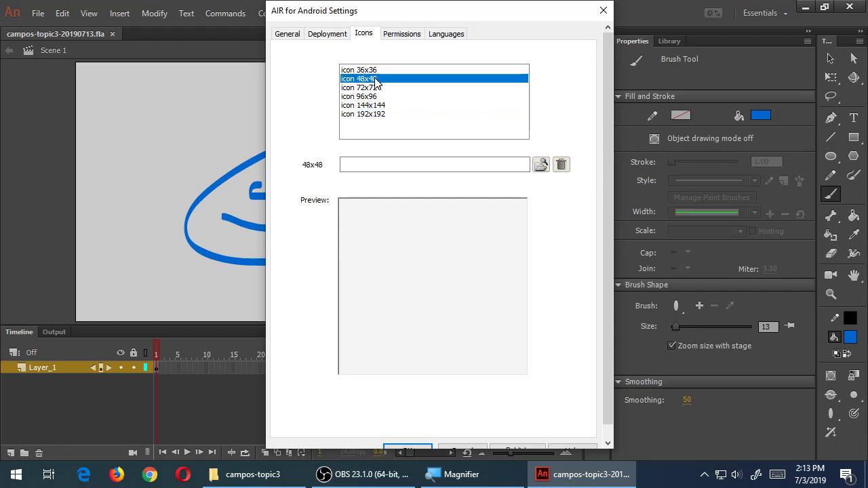
{"action": "left_click", "coordinate": [376, 89]}
{"action": "left_click", "coordinate": [376, 97]}
{"action": "left_click", "coordinate": [377, 106]}
{"action": "left_click", "coordinate": [378, 114]}
{"action": "left_click", "coordinate": [374, 70]}
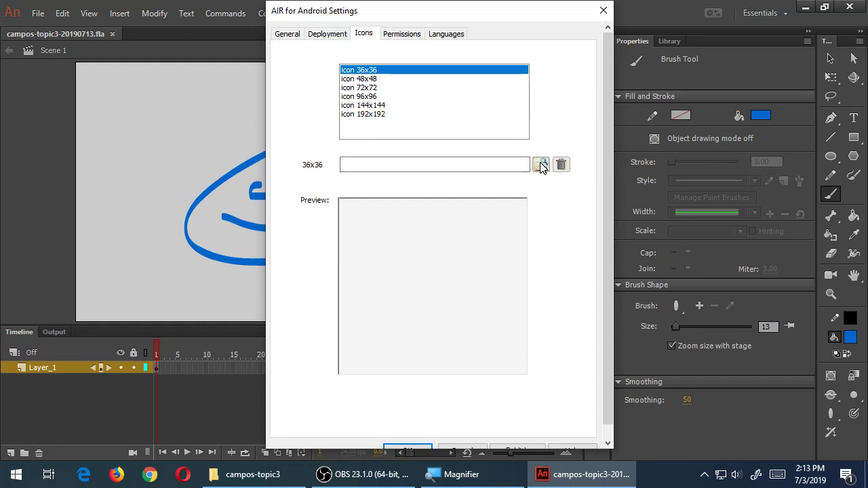
Recheck all six icon slots, then switch to the Deployment settings
{"action": "left_click", "coordinate": [387, 80]}
{"action": "left_click", "coordinate": [378, 87]}
{"action": "left_click", "coordinate": [379, 96]}
{"action": "left_click", "coordinate": [380, 105]}
{"action": "left_click", "coordinate": [382, 114]}
{"action": "left_click", "coordinate": [380, 70]}
{"action": "left_click", "coordinate": [329, 34]}
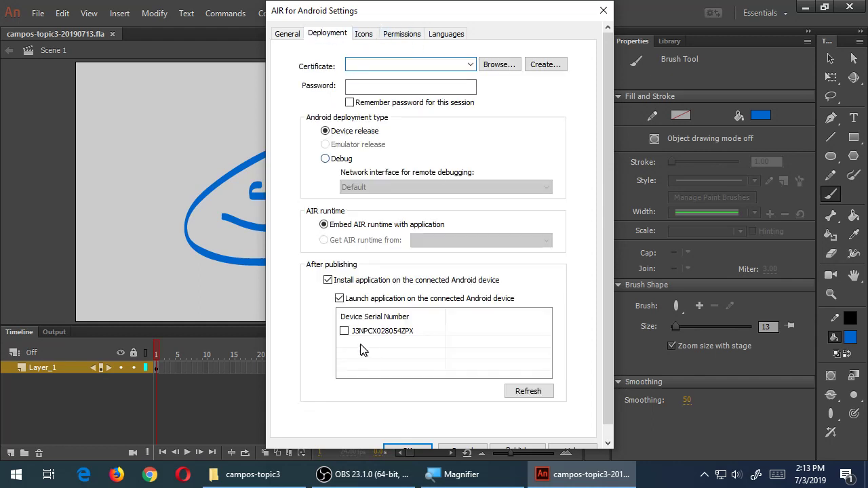
Tick the connected Android device's serial number as the install target
{"action": "left_click", "coordinate": [343, 331]}
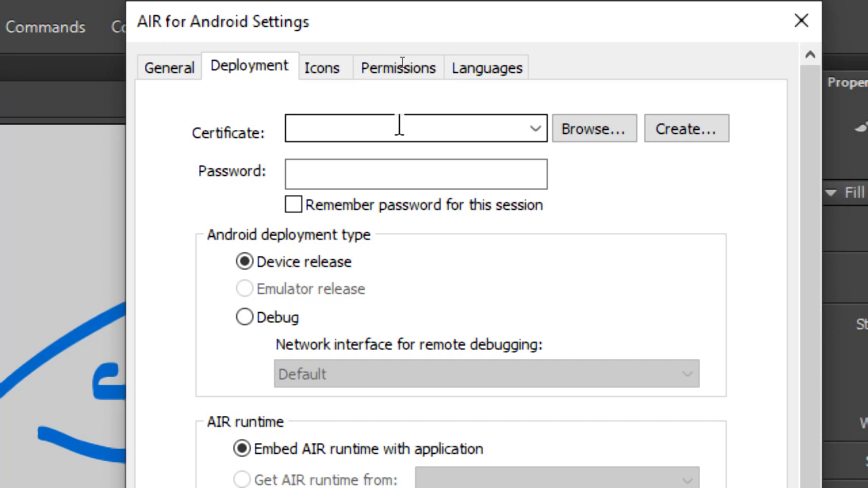
Start a new self-signed certificate and look over its password and validity fields
{"action": "left_click", "coordinate": [705, 132]}
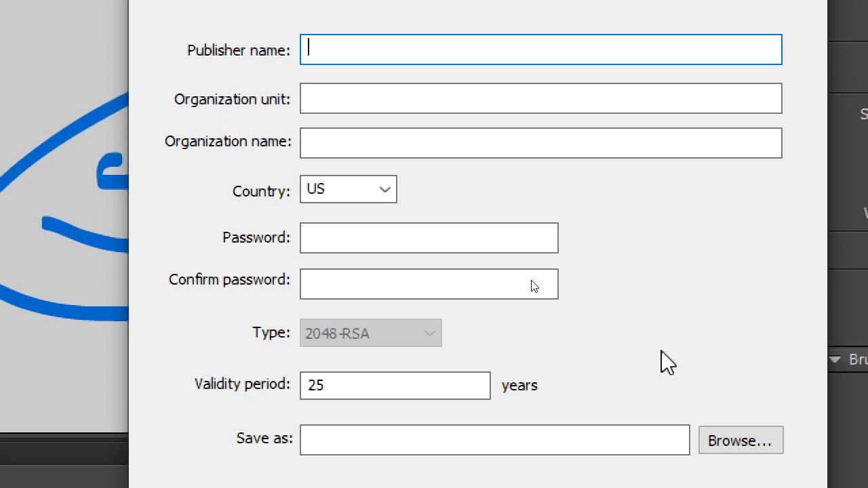
{"action": "left_click", "coordinate": [397, 248]}
{"action": "left_click", "coordinate": [391, 288]}
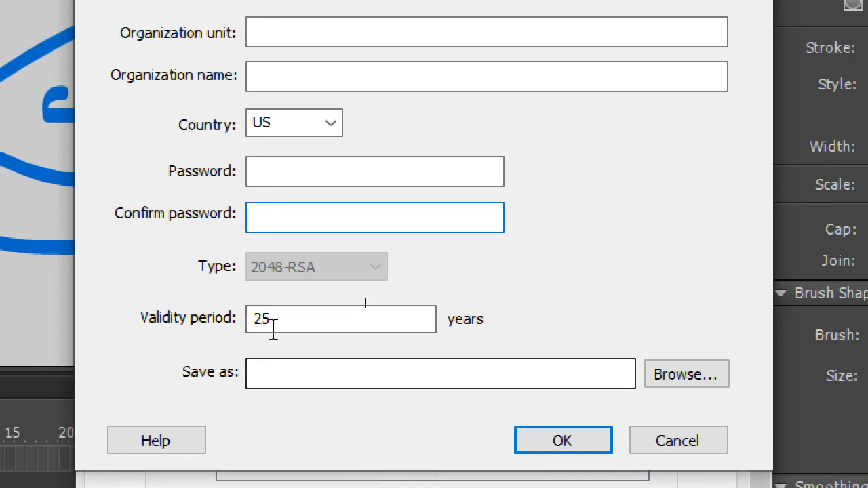
{"action": "left_click", "coordinate": [284, 319]}
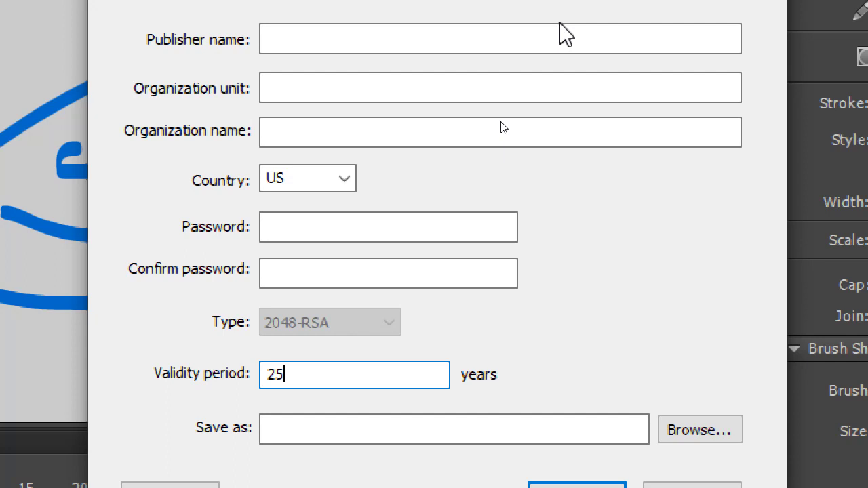
Enter the publisher's full name as the certificate publisher
{"action": "left_click", "coordinate": [557, 33]}
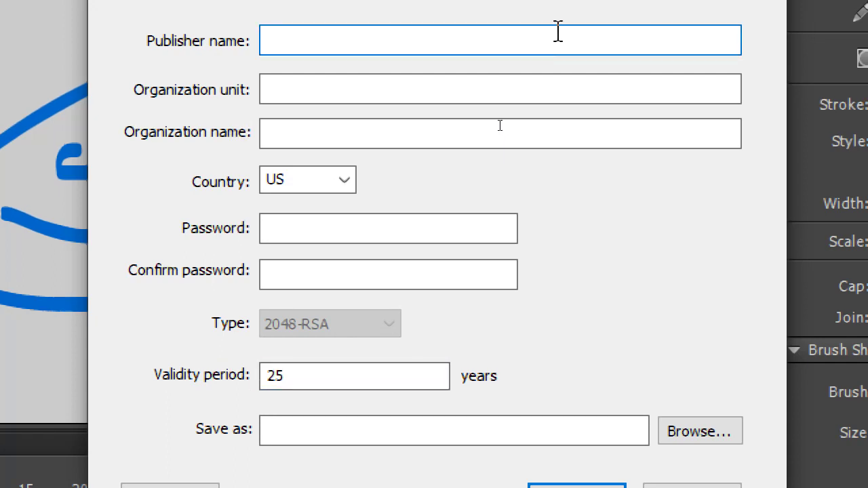
{"action": "type", "text": "victor"}
{"action": "key", "text": "BackSpace"}
{"action": "key", "text": "BackSpace"}
{"action": "key", "text": "BackSpace"}
{"action": "key", "text": "BackSpace"}
{"action": "key", "text": "BackSpace"}
{"action": "key", "text": "BackSpace"}
{"action": "type", "text": "Victor"}
{"action": "key", "text": "Tab"}
{"action": "key", "text": "shift+Tab"}
{"action": "key", "text": "End"}
{"action": "type", "text": "Campos"}
{"action": "key", "text": "Tab"}
Set organization unit Programmer and organization VmC Apps, then enter and confirm the certificate password
{"action": "type", "text": "progr"}
{"action": "key", "text": "BackSpace"}
{"action": "key", "text": "BackSpace"}
{"action": "key", "text": "BackSpace"}
{"action": "key", "text": "BackSpace"}
{"action": "key", "text": "BackSpace"}
{"action": "type", "text": "P"}
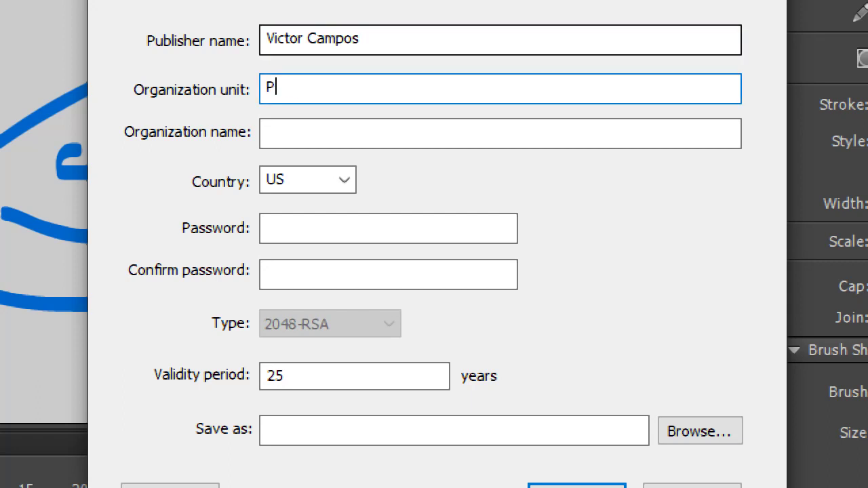
{"action": "type", "text": "rogrammer"}
{"action": "key", "text": "Tab"}
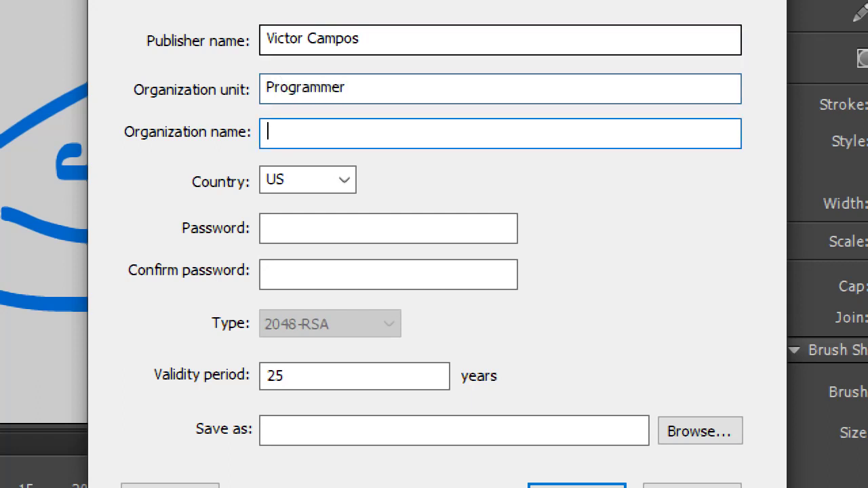
{"action": "type", "text": "VmC "}
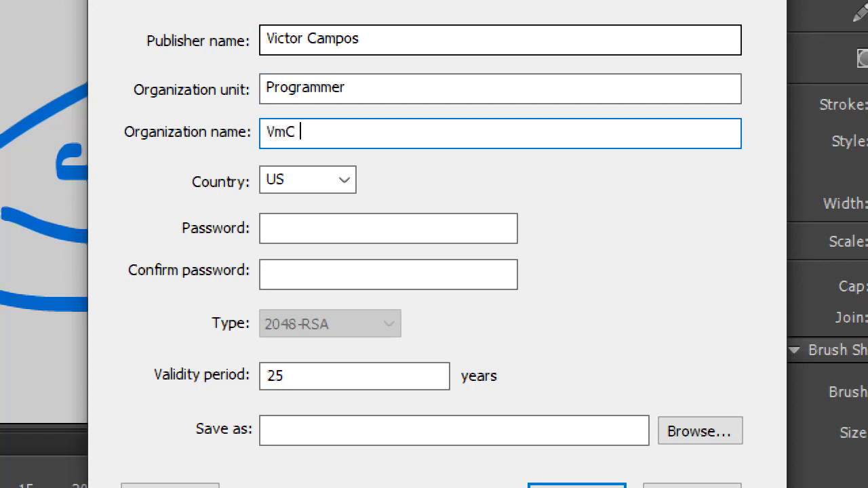
{"action": "type", "text": "Apps"}
{"action": "key", "text": "Tab"}
{"action": "key", "text": "Tab"}
{"action": "type", "text": "****"}
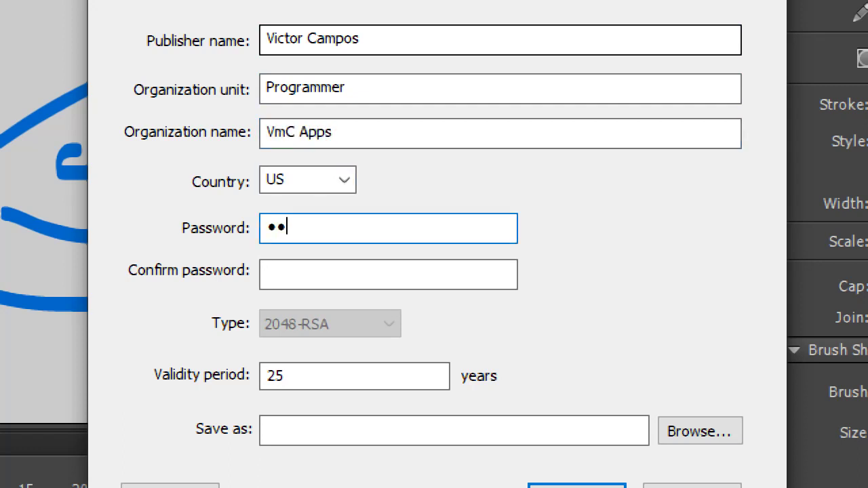
{"action": "key", "text": "Tab"}
{"action": "type", "text": "****"}
{"action": "key", "text": "Tab"}
{"action": "key", "text": "Tab"}
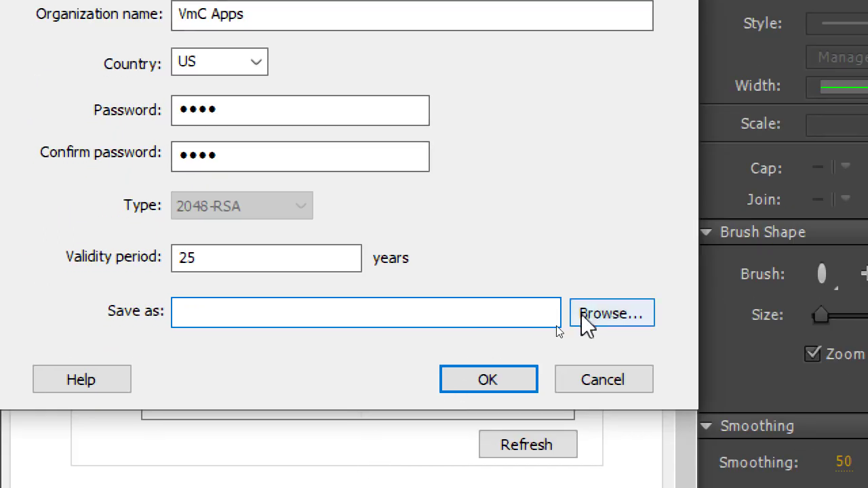
Save the certificate as campos-topic3-20190713.p12 and create it
{"action": "left_click", "coordinate": [700, 431]}
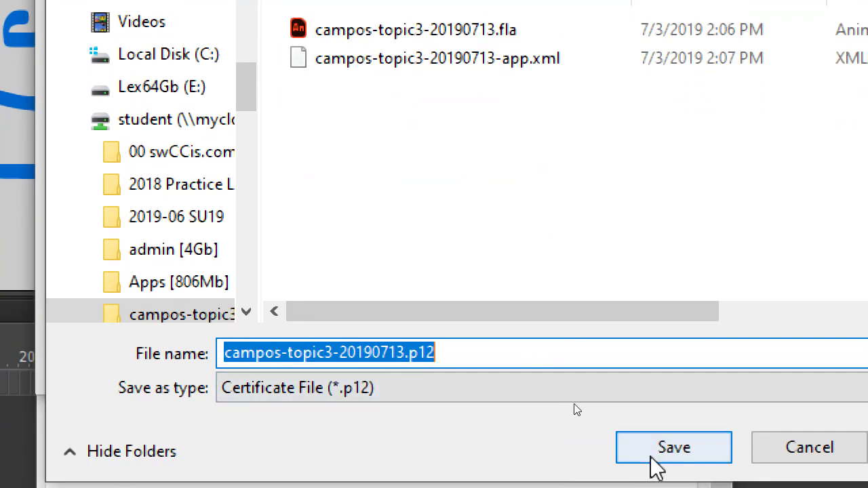
{"action": "left_click", "coordinate": [671, 449]}
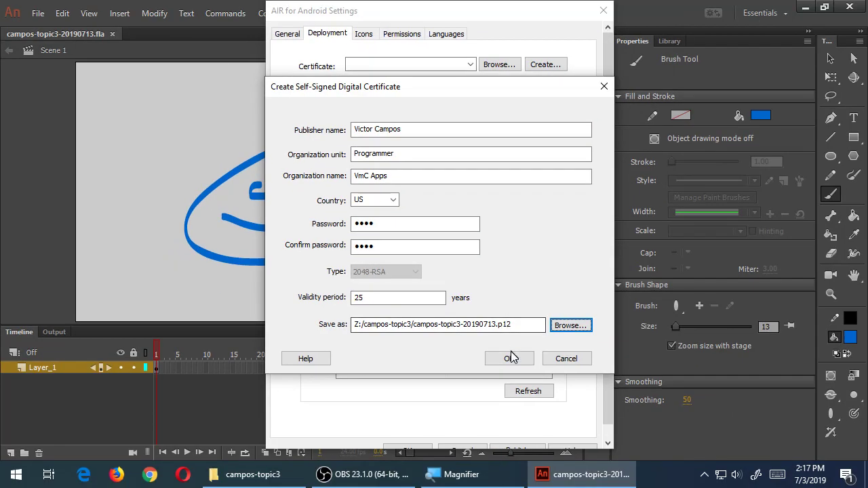
{"action": "left_click", "coordinate": [544, 481]}
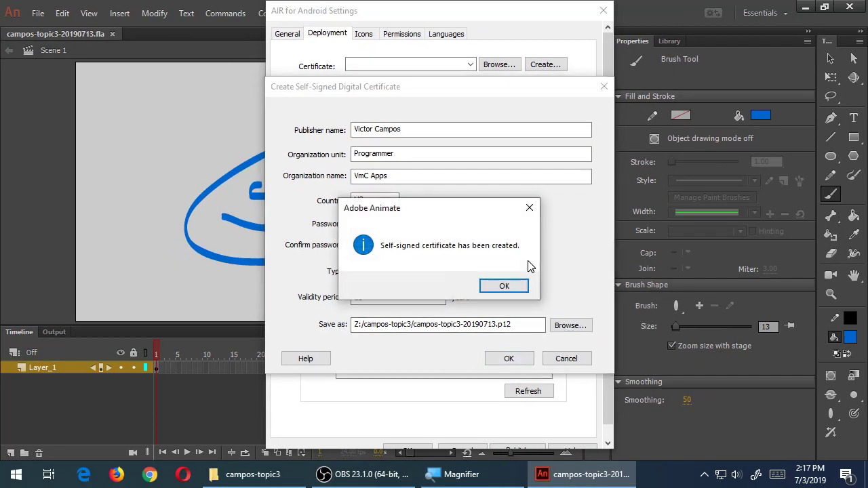
Dismiss the confirmation, enter the certificate password, and remember it for this session
{"action": "left_click", "coordinate": [515, 290]}
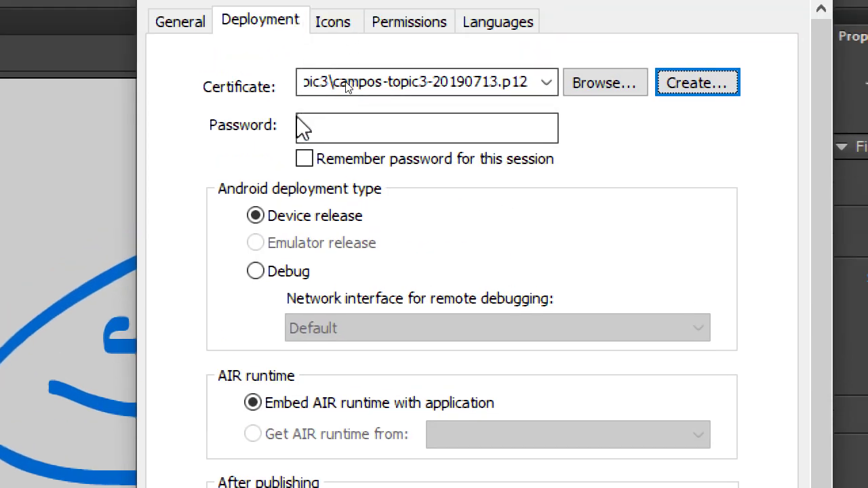
{"action": "left_click", "coordinate": [410, 125]}
{"action": "type", "text": "abc"}
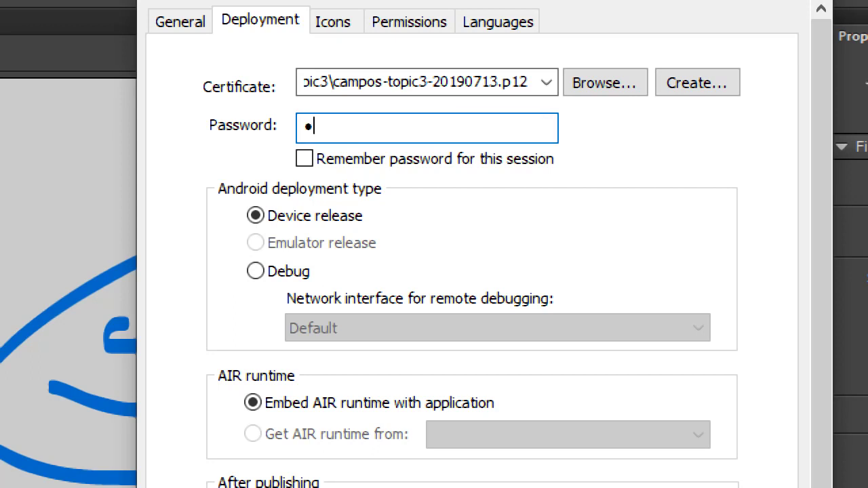
{"action": "type", "text": "d"}
{"action": "key", "text": "Tab"}
{"action": "key", "text": "space"}
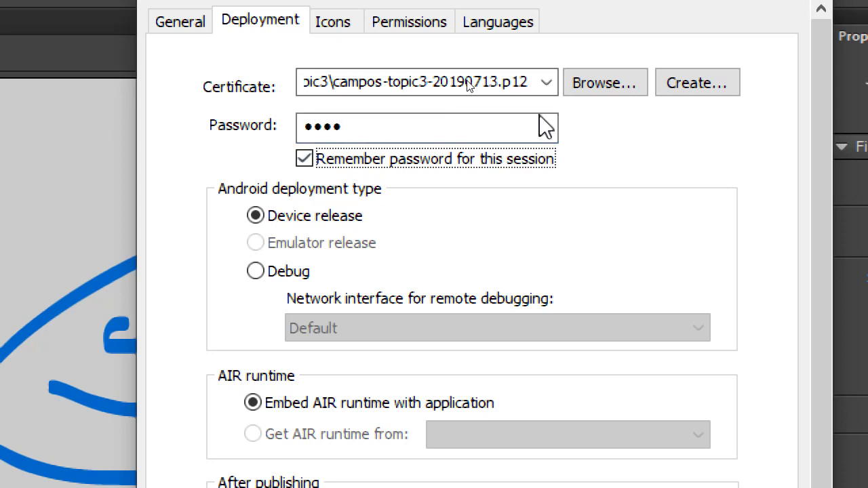
{"action": "key", "text": "shift+Tab"}
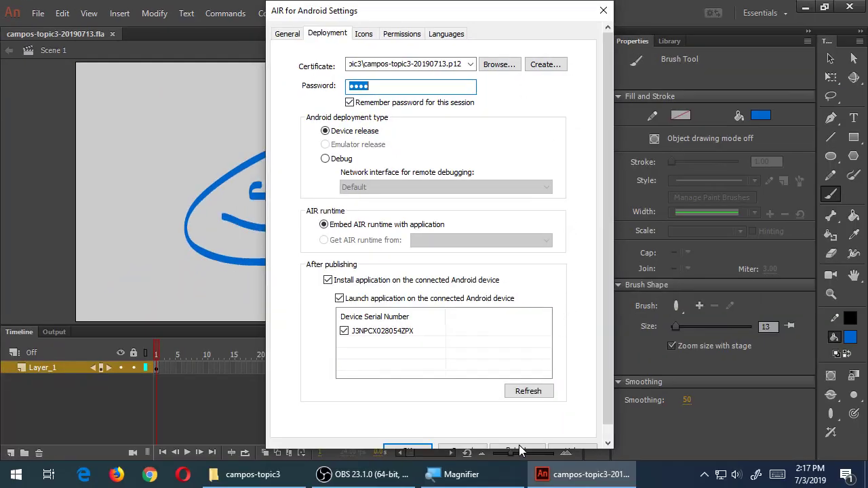
Publish the APK to the connected Android device and dismiss the captive-runtime warning
{"action": "left_click", "coordinate": [518, 449]}
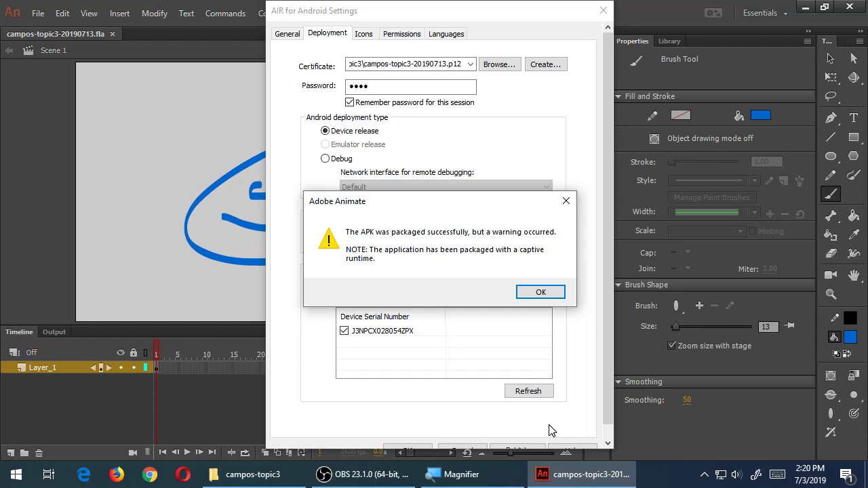
{"action": "left_click", "coordinate": [540, 293]}
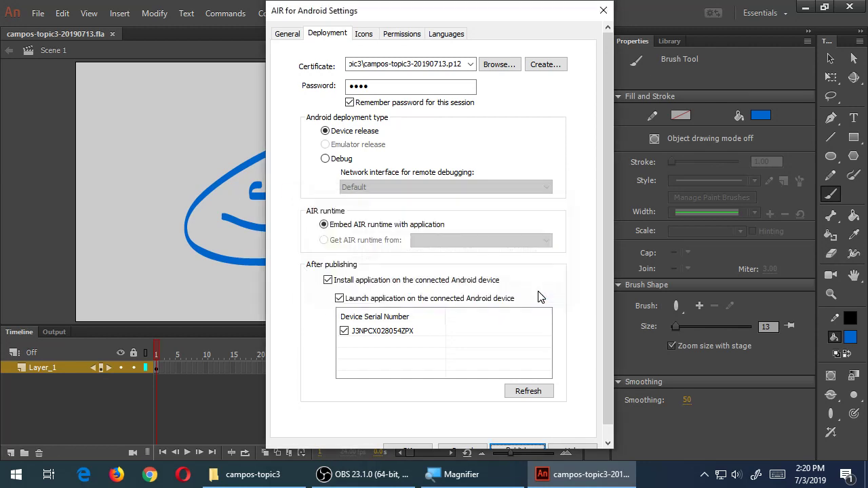
Close the Android settings, erase the blue face drawing, and save the empty stage
{"action": "left_click", "coordinate": [426, 451]}
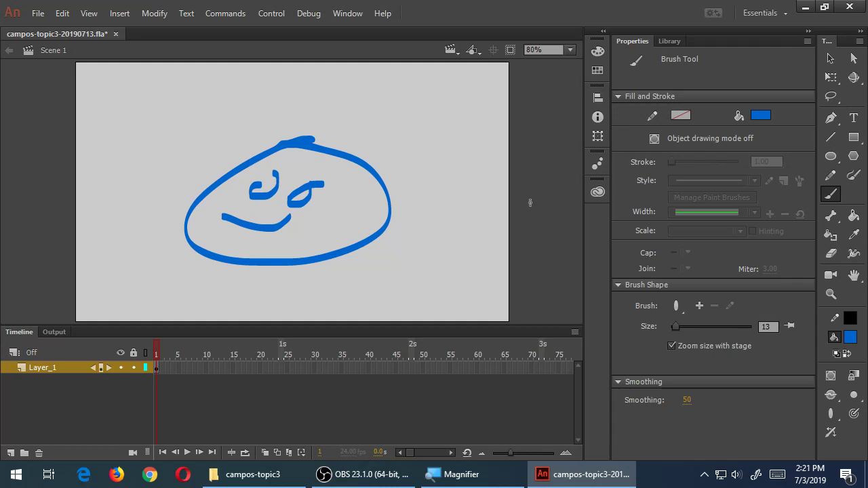
{"action": "key", "text": "v"}
{"action": "left_click_drag", "start_coordinate": [152, 93], "coordinate": [445, 299]}
{"action": "key", "text": "Delete"}
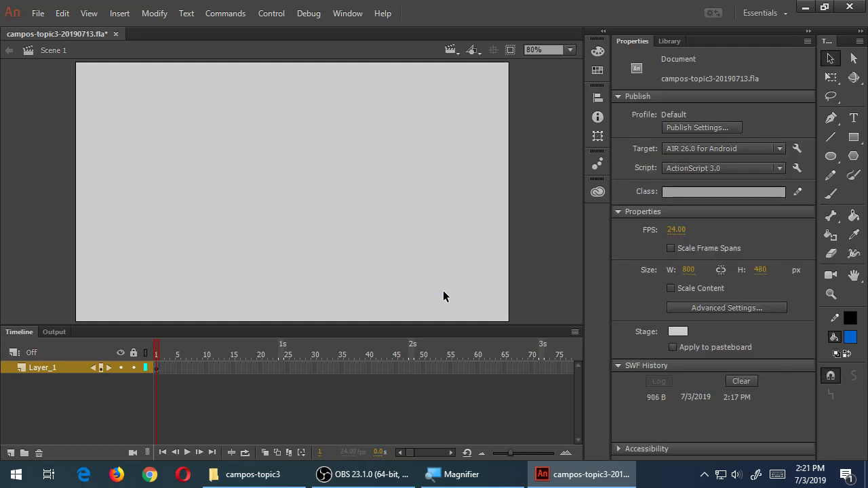
{"action": "key", "text": "ctrl+s"}
{"action": "key", "text": "b"}
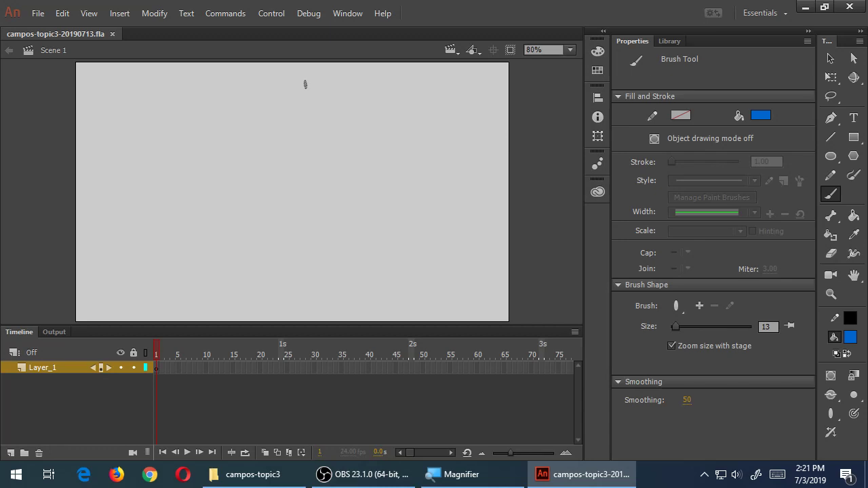
Brush the blue title TAP FRENZY across the upper part of the stage
{"action": "mouse_move", "coordinate": [142, 112]}
{"action": "left_mouse_down"}
{"action": "mouse_move", "coordinate": [175, 93]}
{"action": "mouse_move", "coordinate": [180, 146]}
{"action": "left_mouse_up"}
{"action": "mouse_move", "coordinate": [201, 151]}
{"action": "left_mouse_down"}
{"action": "mouse_move", "coordinate": [202, 135]}
{"action": "mouse_move", "coordinate": [224, 148]}
{"action": "left_mouse_up"}
{"action": "mouse_move", "coordinate": [199, 138]}
{"action": "left_mouse_down"}
{"action": "mouse_move", "coordinate": [233, 155]}
{"action": "mouse_move", "coordinate": [224, 127]}
{"action": "left_mouse_up"}
{"action": "mouse_move", "coordinate": [233, 116]}
{"action": "left_mouse_down"}
{"action": "mouse_move", "coordinate": [233, 154]}
{"action": "mouse_move", "coordinate": [235, 136]}
{"action": "left_mouse_up"}
{"action": "left_click_drag", "start_coordinate": [292, 111], "coordinate": [293, 163]}
{"action": "mouse_move", "coordinate": [277, 128]}
{"action": "left_mouse_down"}
{"action": "mouse_move", "coordinate": [291, 159]}
{"action": "mouse_move", "coordinate": [312, 126]}
{"action": "left_mouse_up"}
{"action": "mouse_move", "coordinate": [309, 109]}
{"action": "left_mouse_down"}
{"action": "mouse_move", "coordinate": [325, 136]}
{"action": "mouse_move", "coordinate": [350, 147]}
{"action": "left_mouse_up"}
{"action": "left_click_drag", "start_coordinate": [347, 126], "coordinate": [365, 150]}
{"action": "left_click_drag", "start_coordinate": [366, 116], "coordinate": [350, 135]}
{"action": "mouse_move", "coordinate": [349, 140]}
{"action": "left_mouse_down"}
{"action": "mouse_move", "coordinate": [388, 153]}
{"action": "mouse_move", "coordinate": [398, 127]}
{"action": "mouse_move", "coordinate": [430, 150]}
{"action": "left_mouse_up"}
{"action": "left_click_drag", "start_coordinate": [429, 128], "coordinate": [441, 148]}
{"action": "left_click_drag", "start_coordinate": [459, 121], "coordinate": [418, 193]}
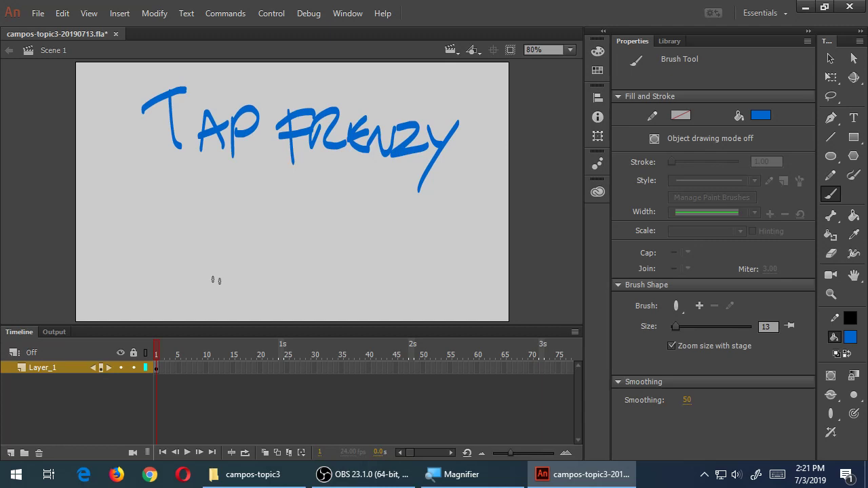
Draw two ellipses below the title and write PLAY and HELP inside them
{"action": "mouse_move", "coordinate": [181, 238]}
{"action": "left_mouse_down"}
{"action": "mouse_move", "coordinate": [158, 237]}
{"action": "mouse_move", "coordinate": [136, 291]}
{"action": "mouse_move", "coordinate": [181, 239]}
{"action": "left_mouse_up"}
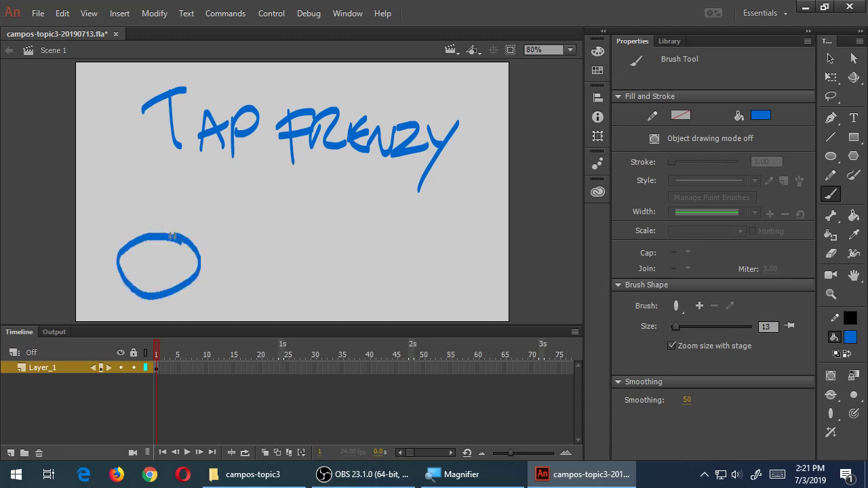
{"action": "mouse_move", "coordinate": [393, 251]}
{"action": "left_mouse_down"}
{"action": "mouse_move", "coordinate": [363, 239]}
{"action": "mouse_move", "coordinate": [396, 285]}
{"action": "mouse_move", "coordinate": [356, 242]}
{"action": "left_mouse_up"}
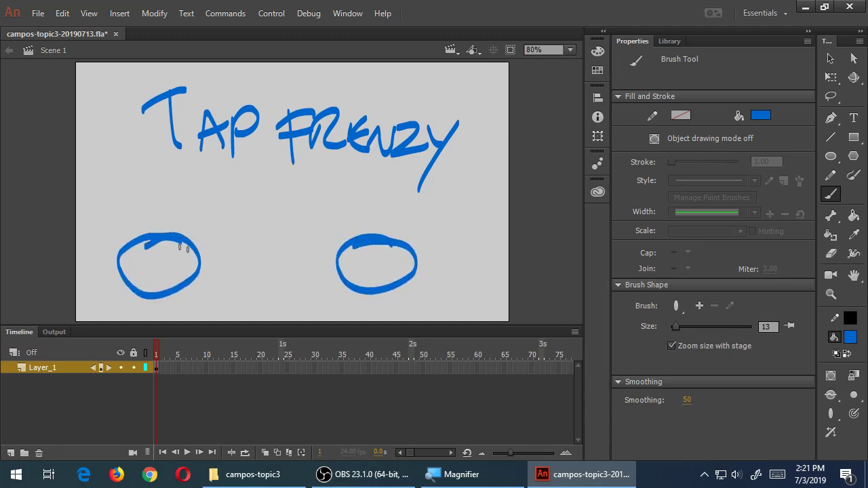
{"action": "mouse_move", "coordinate": [138, 273]}
{"action": "left_mouse_down"}
{"action": "mouse_move", "coordinate": [144, 257]}
{"action": "mouse_move", "coordinate": [140, 266]}
{"action": "mouse_move", "coordinate": [158, 276]}
{"action": "left_mouse_up"}
{"action": "mouse_move", "coordinate": [157, 279]}
{"action": "left_mouse_down"}
{"action": "mouse_move", "coordinate": [166, 252]}
{"action": "mouse_move", "coordinate": [173, 275]}
{"action": "left_mouse_up"}
{"action": "left_click_drag", "start_coordinate": [158, 267], "coordinate": [164, 266]}
{"action": "left_click_drag", "start_coordinate": [172, 251], "coordinate": [177, 280]}
{"action": "left_click_drag", "start_coordinate": [354, 257], "coordinate": [357, 277]}
{"action": "mouse_move", "coordinate": [366, 252]}
{"action": "left_mouse_down"}
{"action": "mouse_move", "coordinate": [366, 277]}
{"action": "mouse_move", "coordinate": [369, 266]}
{"action": "left_mouse_up"}
{"action": "mouse_move", "coordinate": [374, 257]}
{"action": "left_mouse_down"}
{"action": "mouse_move", "coordinate": [375, 277]}
{"action": "mouse_move", "coordinate": [384, 251]}
{"action": "mouse_move", "coordinate": [385, 264]}
{"action": "mouse_move", "coordinate": [401, 274]}
{"action": "left_mouse_up"}
{"action": "left_click_drag", "start_coordinate": [400, 253], "coordinate": [410, 262]}
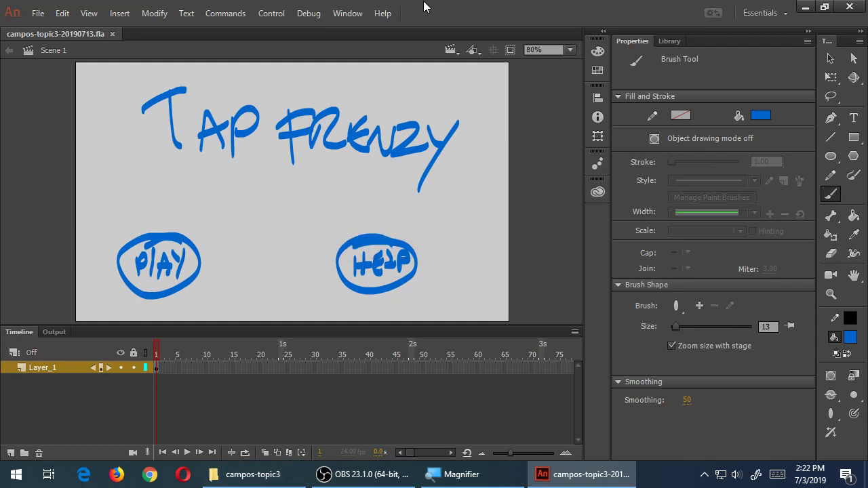
Open the Scene panel from the Window menu and move it over the Properties panel
{"action": "left_click", "coordinate": [346, 21]}
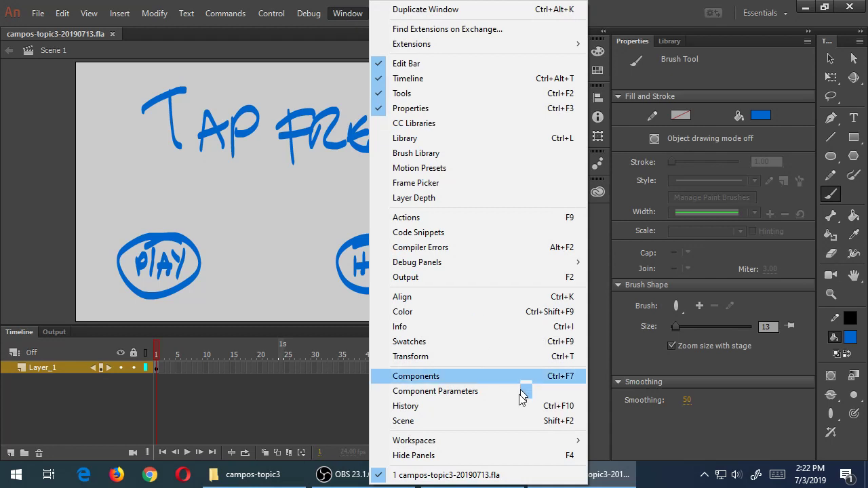
{"action": "left_click", "coordinate": [483, 422]}
{"action": "left_click_drag", "start_coordinate": [453, 195], "coordinate": [718, 184]}
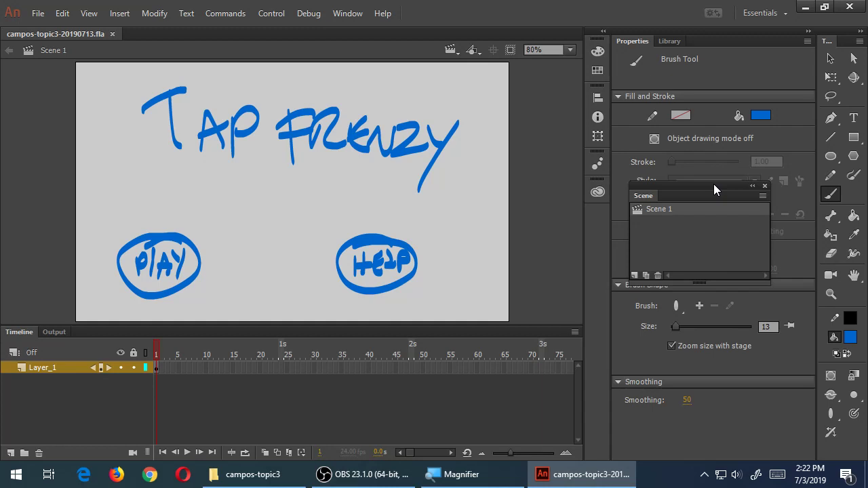
Rename Scene 1 to scWelcome in the Scene panel
{"action": "double_click", "coordinate": [665, 211]}
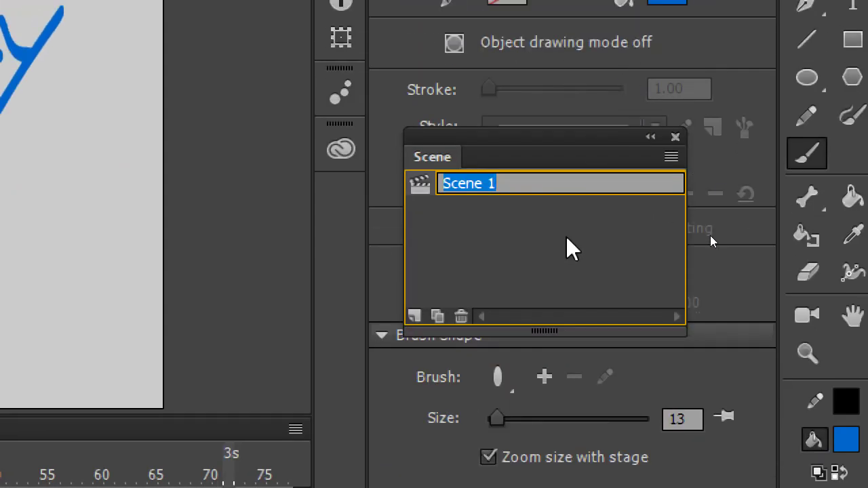
{"action": "type", "text": "scWelcome"}
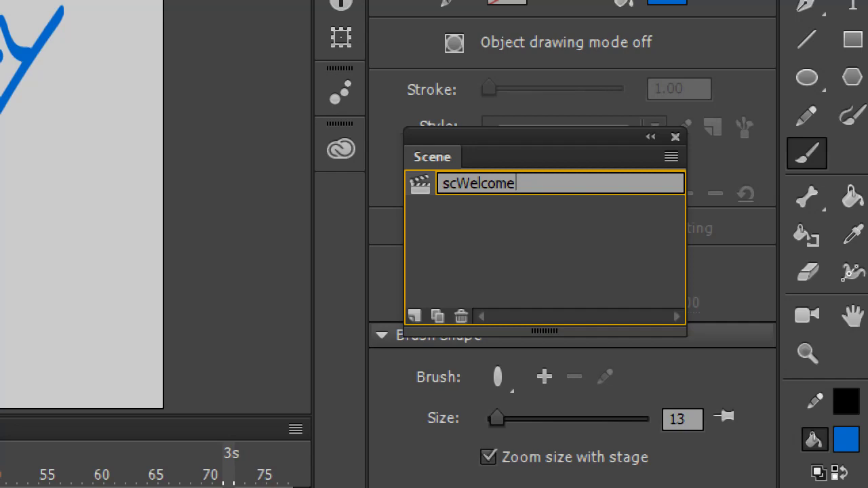
{"action": "key", "text": "Return"}
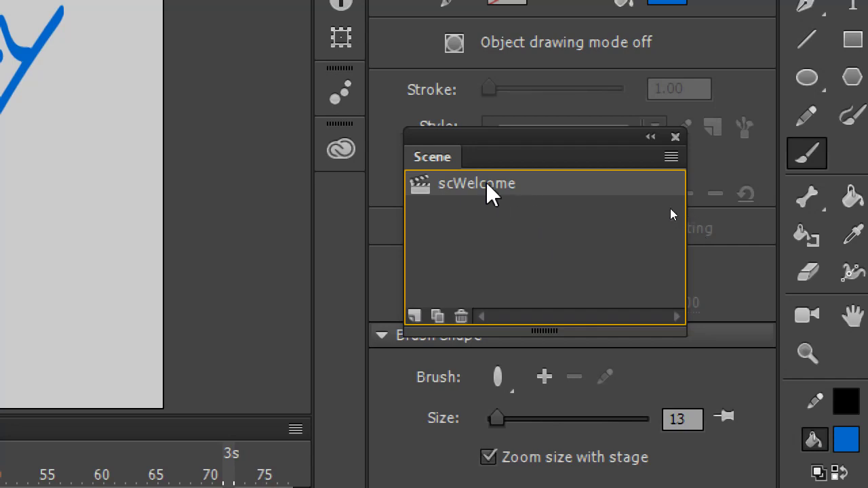
{"action": "double_click", "coordinate": [456, 186]}
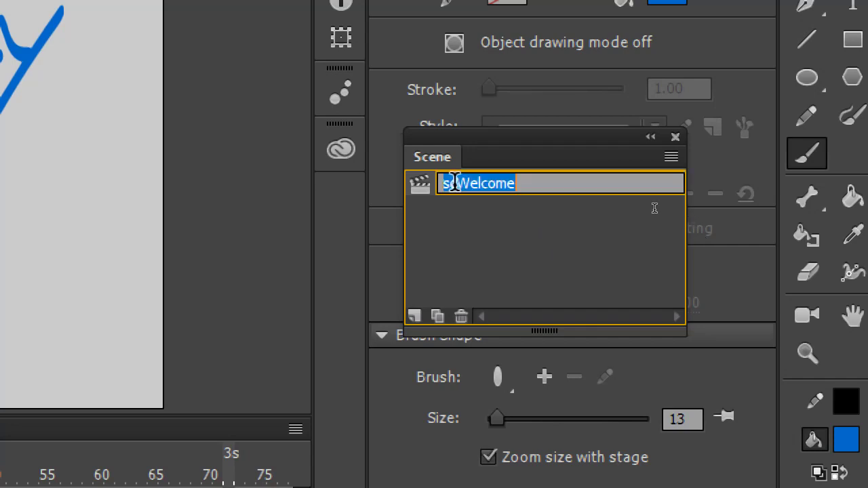
{"action": "left_click", "coordinate": [458, 184]}
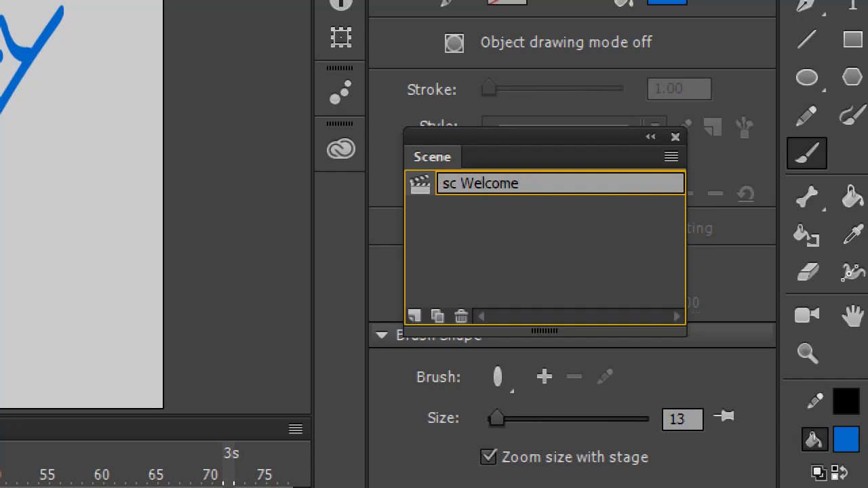
{"action": "key", "text": "BackSpace"}
{"action": "key", "text": "Delete"}
{"action": "type", "text": "w"}
{"action": "key", "text": "End"}
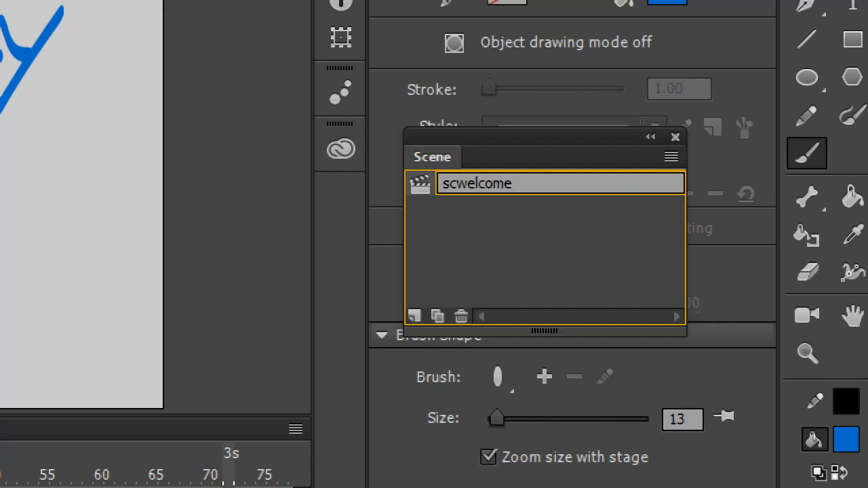
{"action": "key", "text": "Left"}
{"action": "key", "text": "Left"}
{"action": "key", "text": "Left"}
{"action": "key", "text": "Left"}
{"action": "key", "text": "Left"}
{"action": "key", "text": "Left"}
{"action": "key", "text": "shift+Left"}
{"action": "type", "text": "W"}
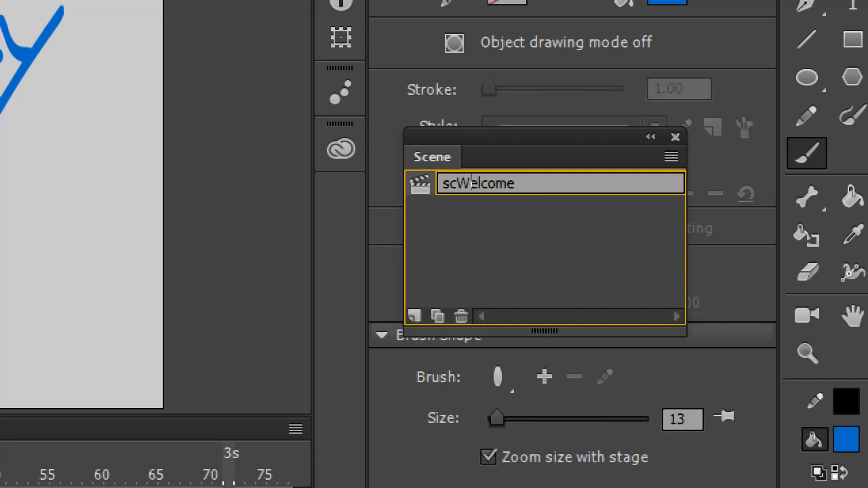
{"action": "left_click", "coordinate": [490, 260]}
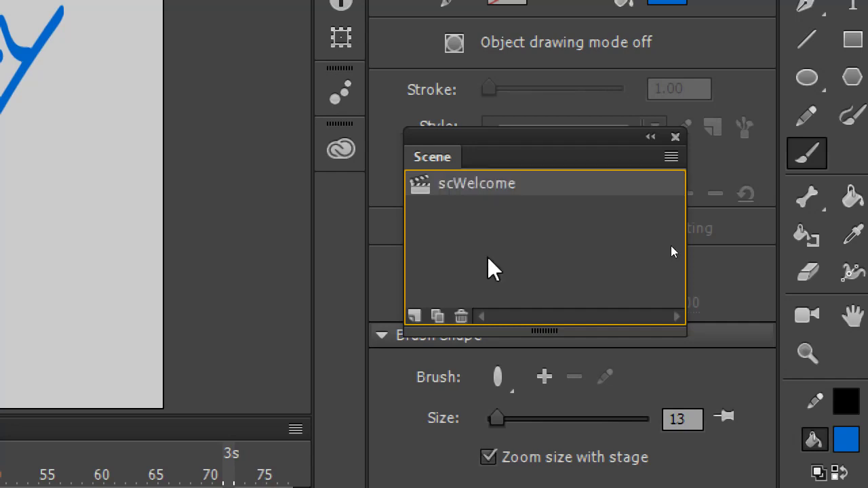
{"action": "double_click", "coordinate": [500, 184]}
{"action": "left_click", "coordinate": [480, 183]}
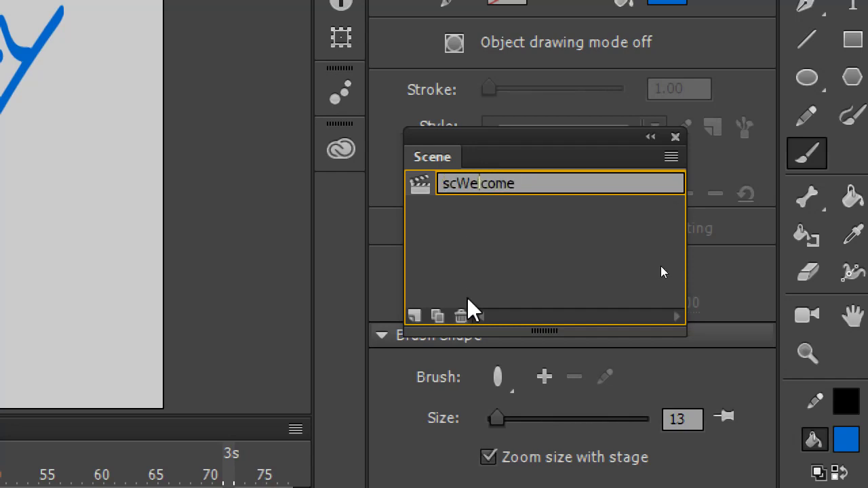
{"action": "key", "text": "Left"}
{"action": "key", "text": "BackSpace"}
{"action": "type", "text": "_"}
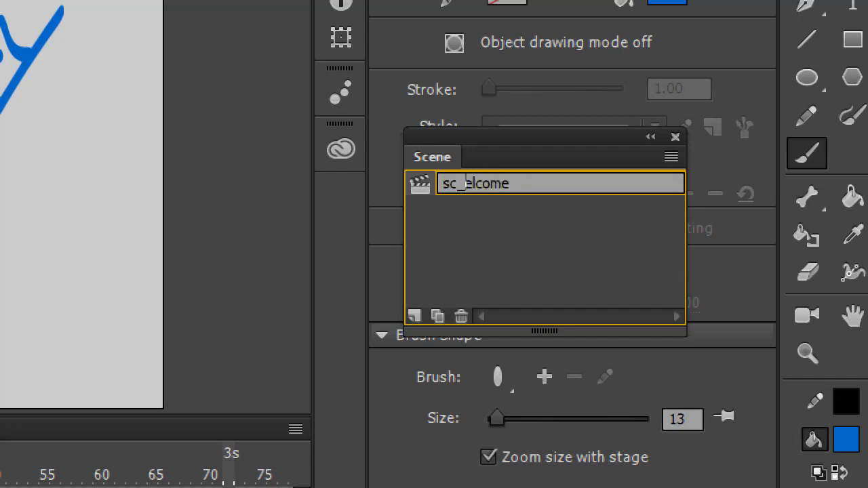
{"action": "type", "text": "w"}
{"action": "left_click", "coordinate": [663, 271]}
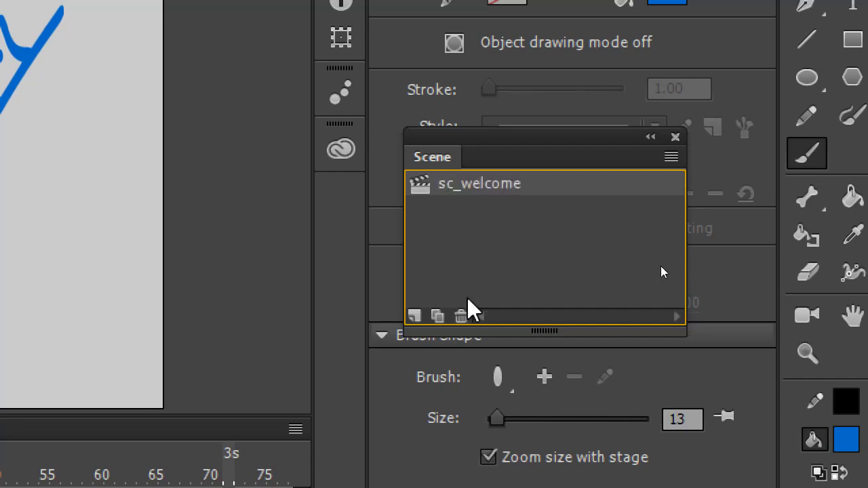
{"action": "double_click", "coordinate": [480, 188]}
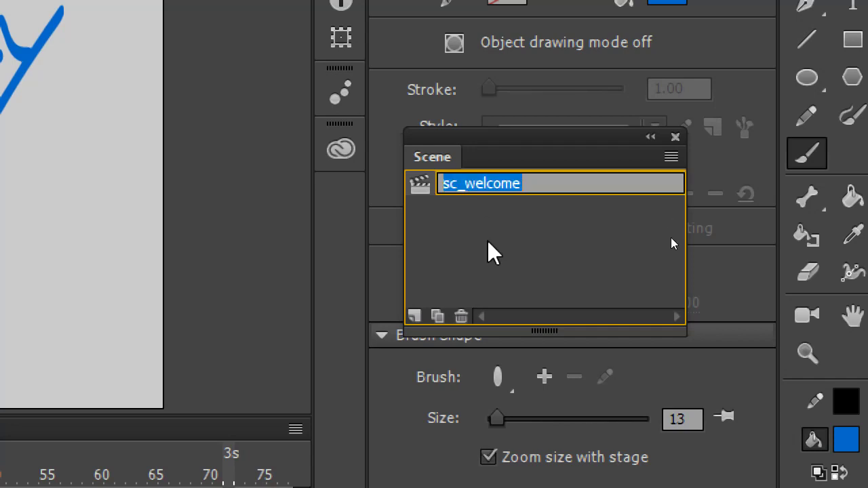
{"action": "key", "text": "Left"}
{"action": "key", "text": "Left"}
{"action": "key", "text": "Left"}
{"action": "key", "text": "Left"}
{"action": "key", "text": "Left"}
{"action": "key", "text": "Left"}
{"action": "key", "text": "Left"}
{"action": "key", "text": "Left"}
{"action": "key", "text": "Left"}
{"action": "key", "text": "Left"}
{"action": "key", "text": "Left"}
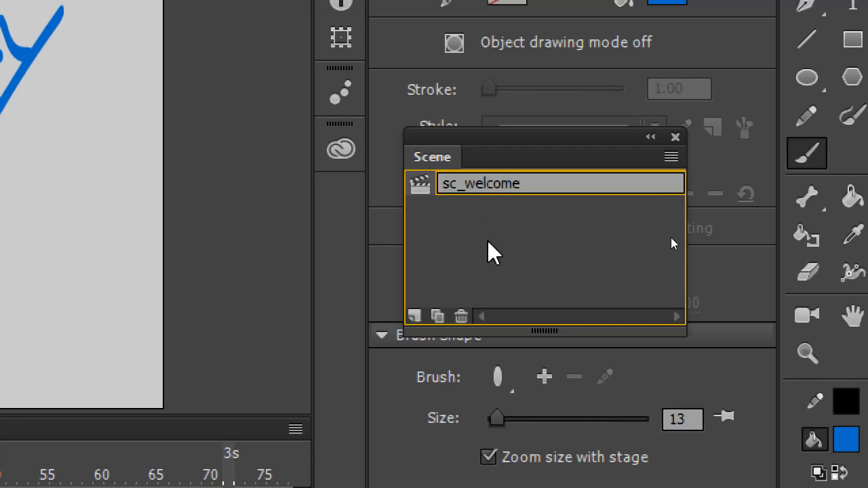
{"action": "key", "text": "Right"}
{"action": "key", "text": "Right"}
{"action": "key", "text": "Right"}
{"action": "key", "text": "Right"}
{"action": "key", "text": "BackSpace"}
{"action": "key", "text": "BackSpace"}
{"action": "type", "text": "W"}
{"action": "key", "text": "Return"}
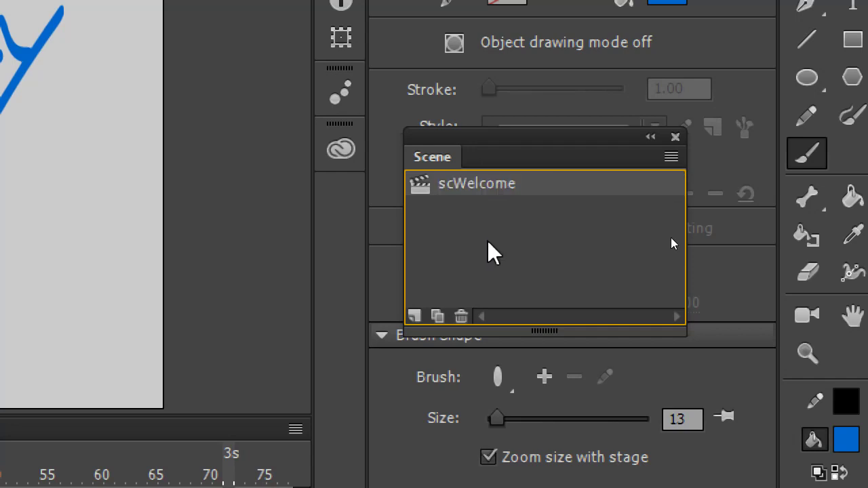
Add two new scenes and name them scHelp and scWave1
{"action": "left_click", "coordinate": [413, 318]}
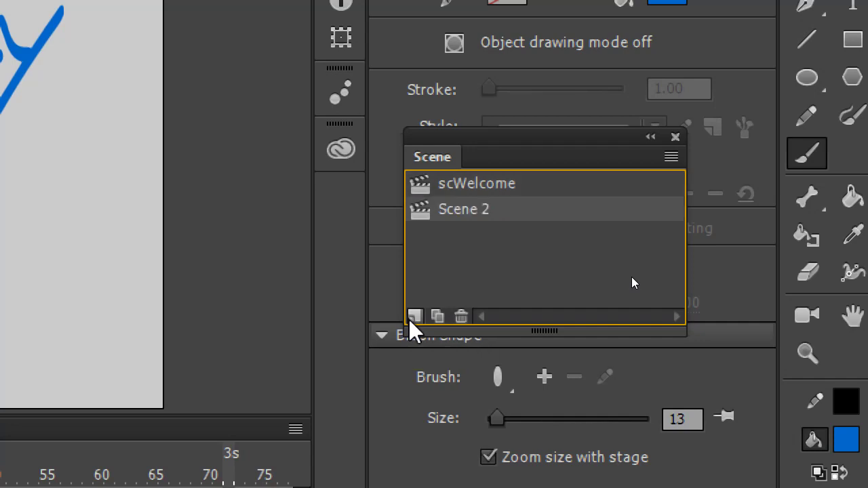
{"action": "double_click", "coordinate": [471, 214]}
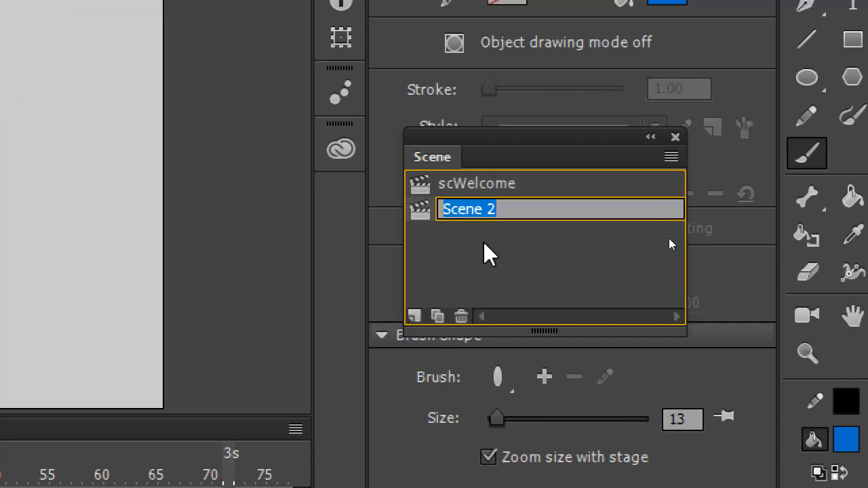
{"action": "type", "text": "schelpi"}
{"action": "key", "text": "BackSpace"}
{"action": "key", "text": "BackSpace"}
{"action": "key", "text": "BackSpace"}
{"action": "key", "text": "BackSpace"}
{"action": "key", "text": "BackSpace"}
{"action": "type", "text": "Help"}
{"action": "key", "text": "Return"}
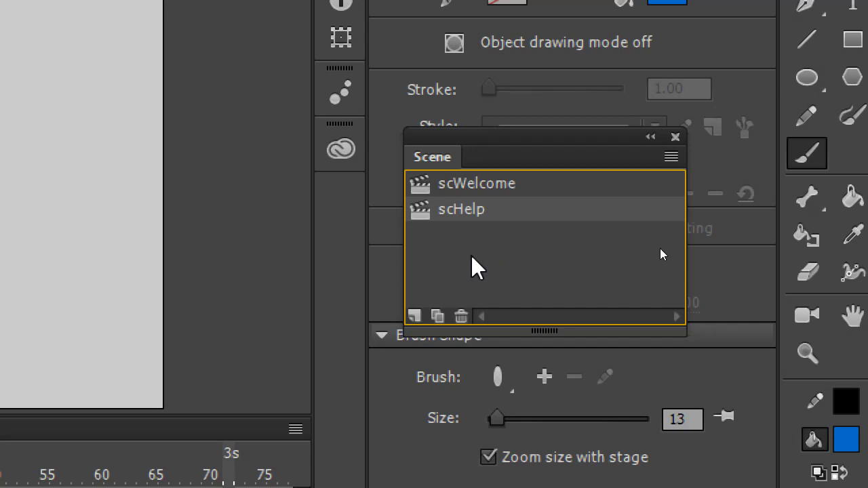
{"action": "left_click", "coordinate": [415, 316]}
{"action": "double_click", "coordinate": [473, 238]}
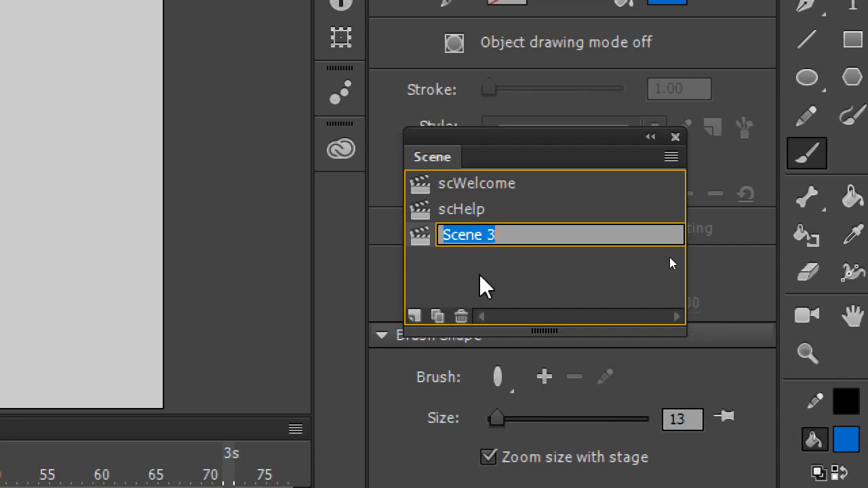
{"action": "type", "text": "scWave1"}
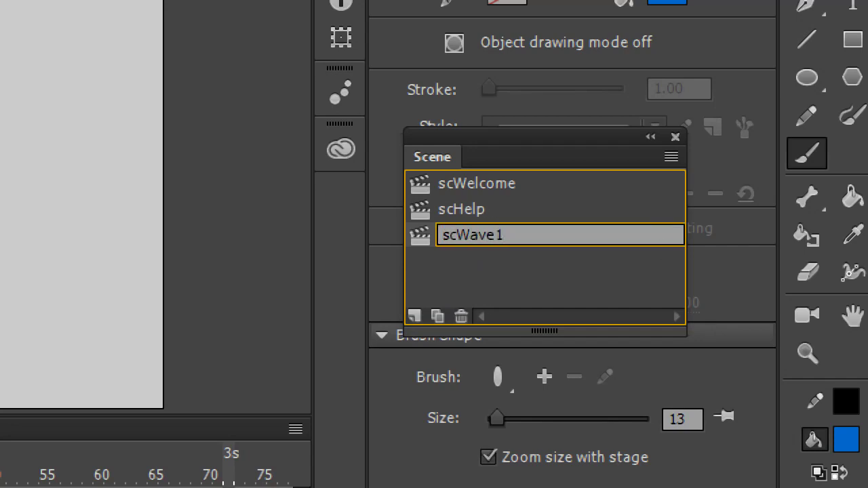
{"action": "left_click", "coordinate": [494, 285]}
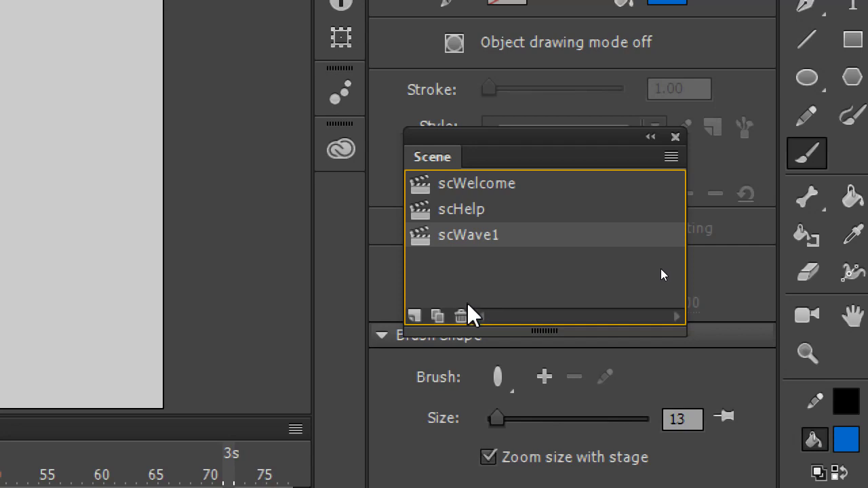
Add two more scenes named scBoss and scGoodEnding, then enlarge the scene list
{"action": "left_click", "coordinate": [415, 316]}
{"action": "double_click", "coordinate": [464, 261]}
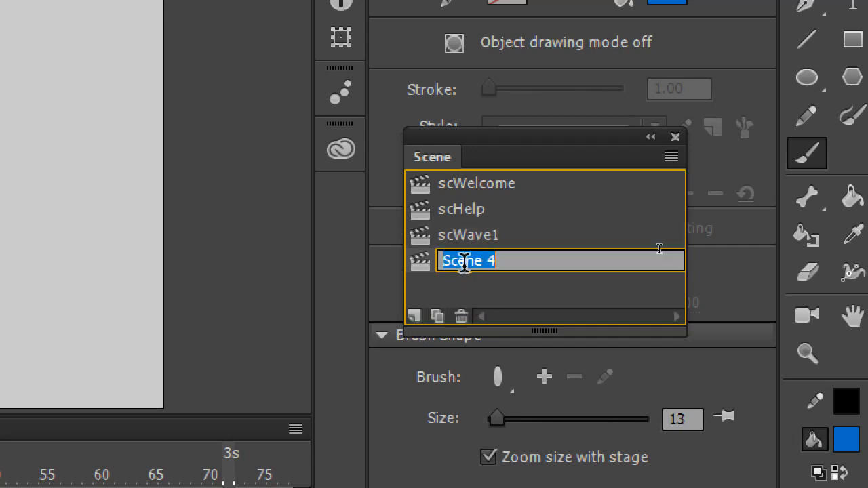
{"action": "type", "text": "sc"}
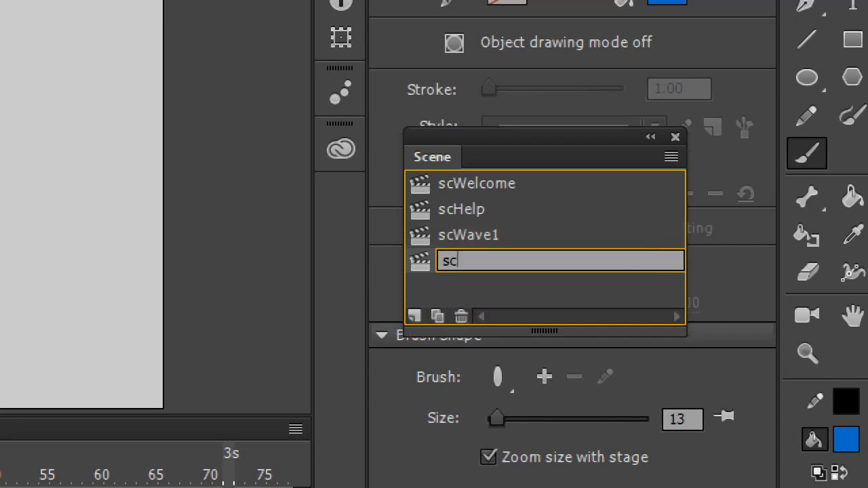
{"action": "type", "text": "Boss"}
{"action": "key", "text": "Return"}
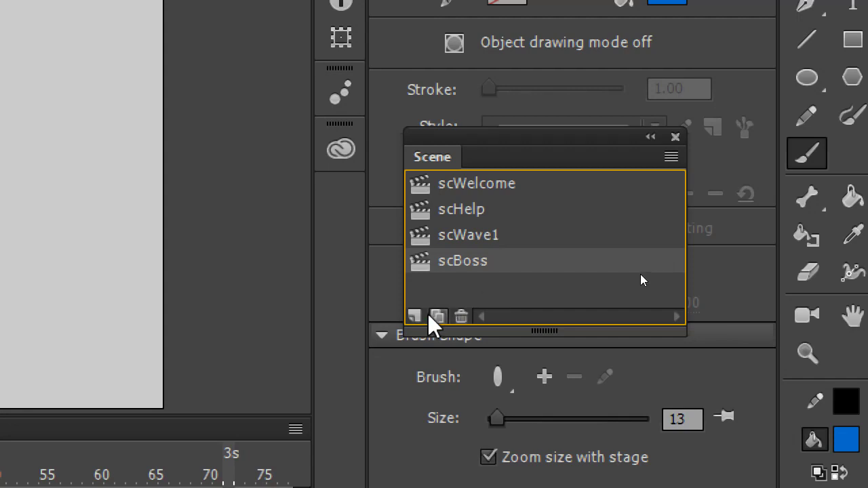
{"action": "left_click", "coordinate": [415, 317]}
{"action": "double_click", "coordinate": [474, 286]}
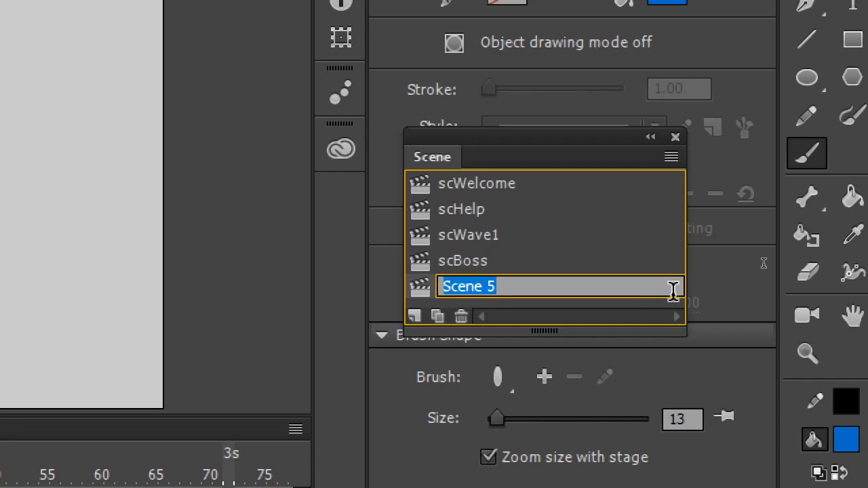
{"action": "type", "text": "scGoodEnding"}
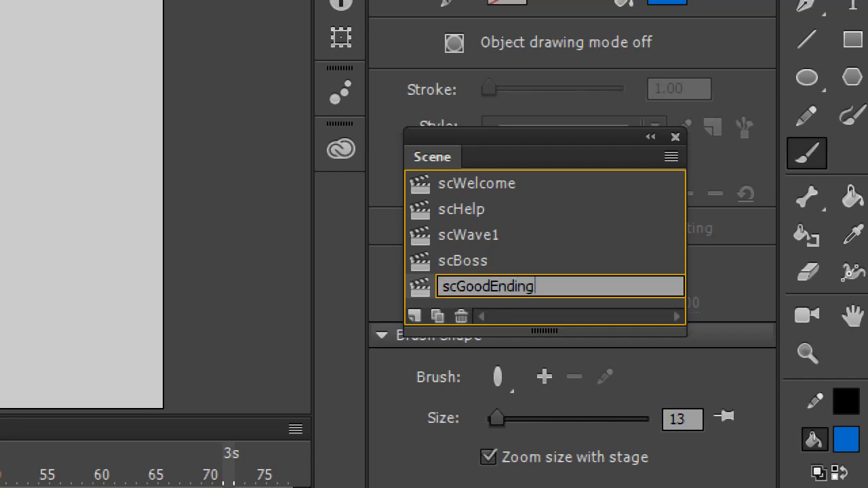
{"action": "key", "text": "Return"}
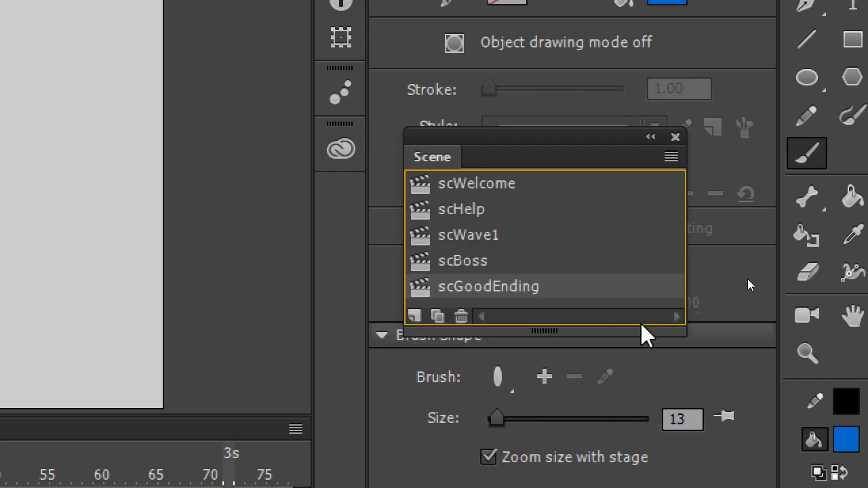
{"action": "left_click_drag", "start_coordinate": [642, 331], "coordinate": [640, 469]}
Add a sixth scene and name it scBadEnding
{"action": "left_click", "coordinate": [432, 442]}
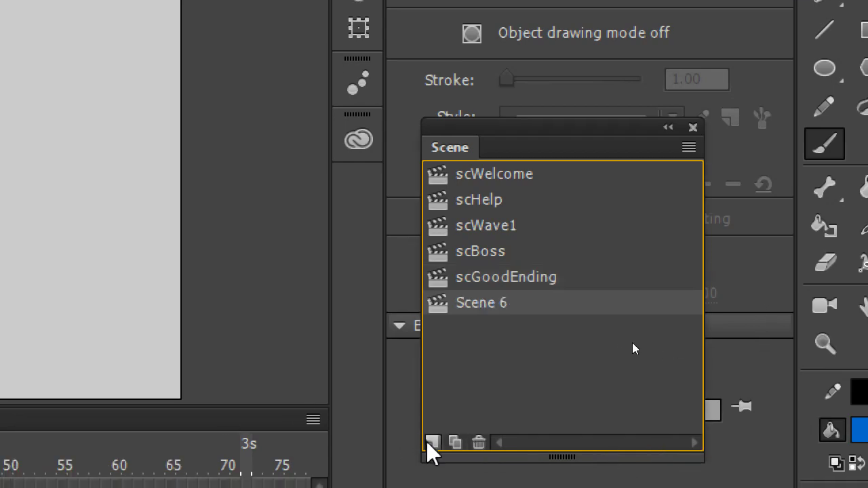
{"action": "double_click", "coordinate": [494, 304]}
{"action": "type", "text": "scBadEnding"}
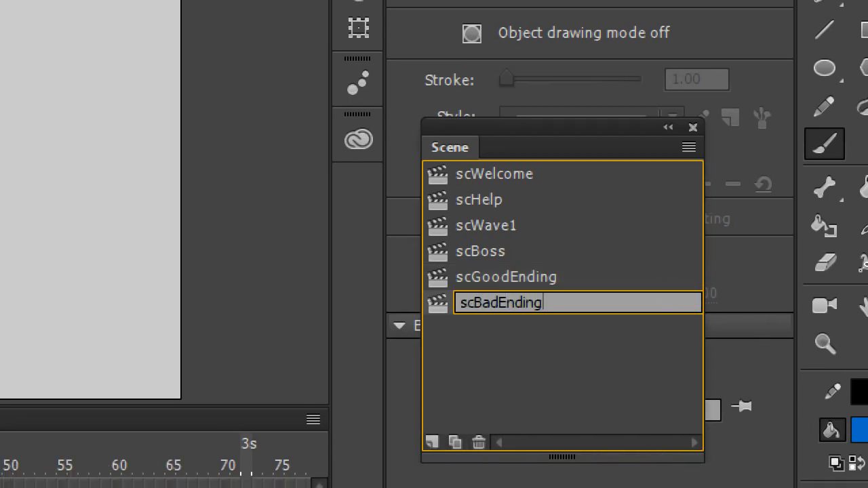
{"action": "key", "text": "Return"}
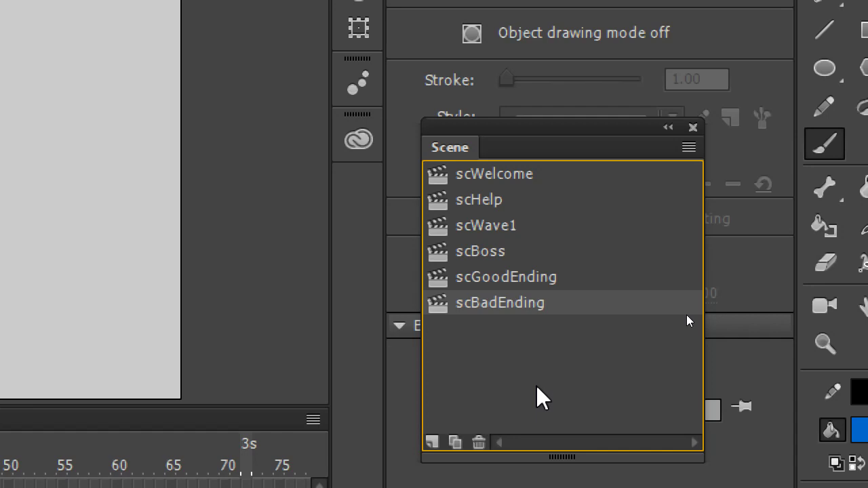
{"action": "key", "text": "super+minus"}
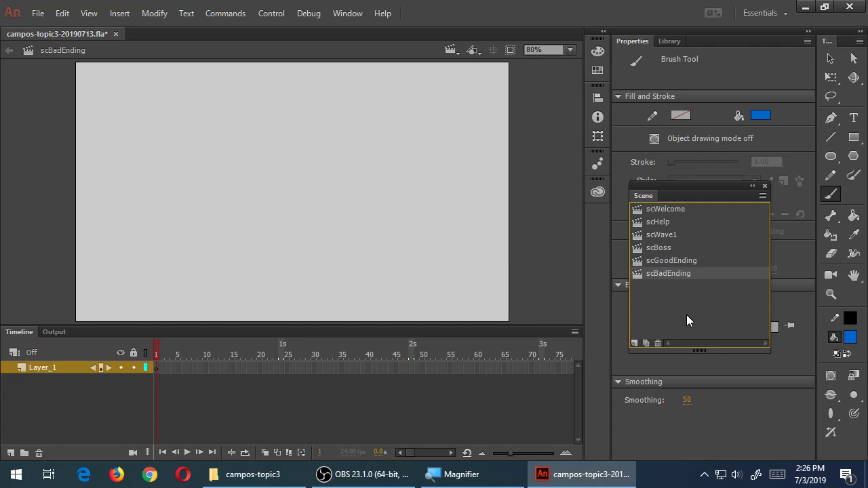
On scHelp, brush the blue hand-lettered text 'TAP Things To WIN!'
{"action": "left_click", "coordinate": [677, 211]}
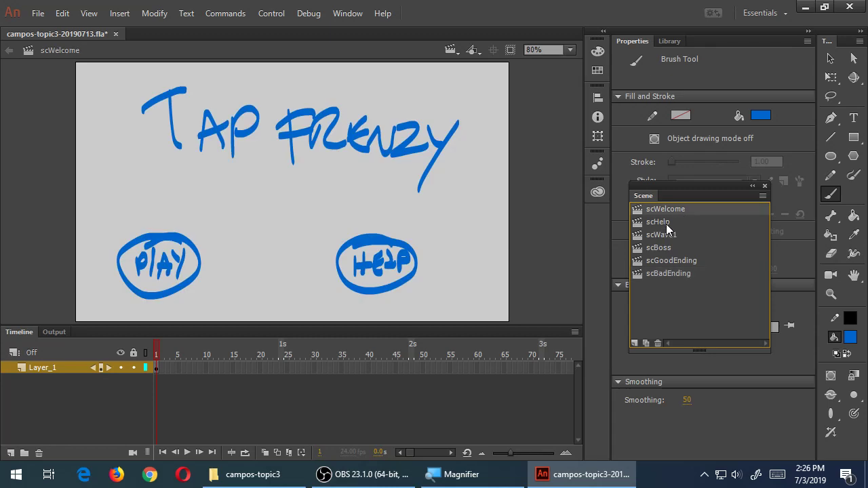
{"action": "left_click", "coordinate": [666, 224]}
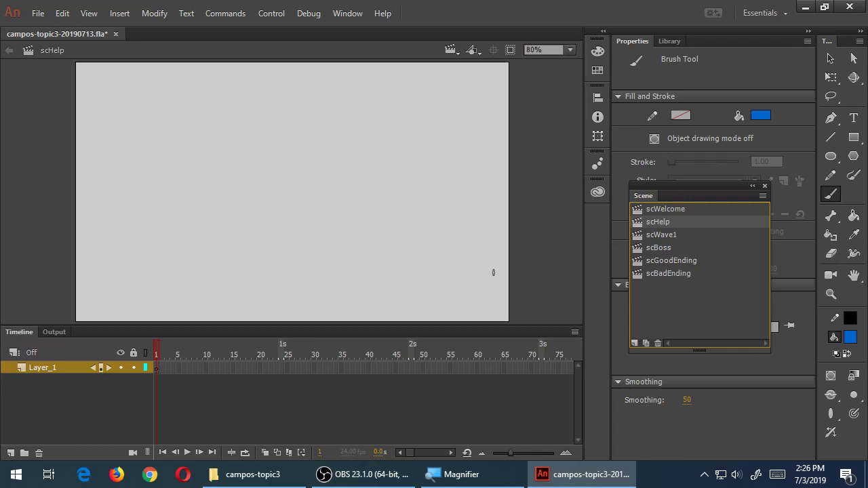
{"action": "left_click_drag", "start_coordinate": [109, 85], "coordinate": [154, 66]}
{"action": "left_click_drag", "start_coordinate": [132, 74], "coordinate": [136, 118]}
{"action": "mouse_move", "coordinate": [144, 121]}
{"action": "left_mouse_down"}
{"action": "mouse_move", "coordinate": [151, 92]}
{"action": "mouse_move", "coordinate": [164, 120]}
{"action": "left_mouse_up"}
{"action": "mouse_move", "coordinate": [148, 103]}
{"action": "left_mouse_down"}
{"action": "mouse_move", "coordinate": [169, 118]}
{"action": "mouse_move", "coordinate": [178, 97]}
{"action": "mouse_move", "coordinate": [246, 87]}
{"action": "left_mouse_up"}
{"action": "mouse_move", "coordinate": [233, 95]}
{"action": "left_mouse_down"}
{"action": "mouse_move", "coordinate": [230, 127]}
{"action": "mouse_move", "coordinate": [243, 127]}
{"action": "left_mouse_up"}
{"action": "left_click_drag", "start_coordinate": [244, 110], "coordinate": [262, 130]}
{"action": "mouse_move", "coordinate": [277, 96]}
{"action": "left_mouse_down"}
{"action": "mouse_move", "coordinate": [305, 109]}
{"action": "mouse_move", "coordinate": [391, 99]}
{"action": "mouse_move", "coordinate": [404, 125]}
{"action": "left_mouse_up"}
{"action": "mouse_move", "coordinate": [275, 160]}
{"action": "left_mouse_down"}
{"action": "mouse_move", "coordinate": [329, 194]}
{"action": "mouse_move", "coordinate": [349, 179]}
{"action": "mouse_move", "coordinate": [369, 199]}
{"action": "mouse_move", "coordinate": [394, 149]}
{"action": "left_mouse_up"}
{"action": "left_click", "coordinate": [370, 199]}
Draw a left-pointing arrow at the lower left and save the file
{"action": "mouse_move", "coordinate": [358, 481]}
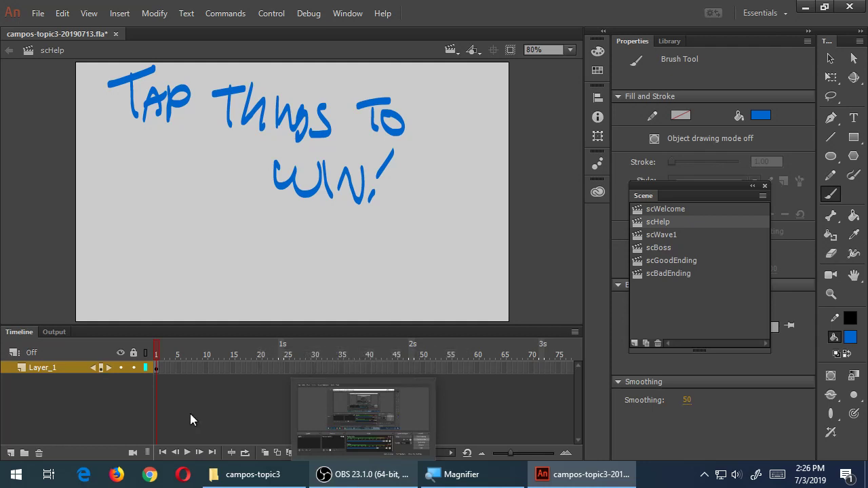
{"action": "mouse_move", "coordinate": [157, 254]}
{"action": "left_mouse_down"}
{"action": "mouse_move", "coordinate": [126, 282]}
{"action": "mouse_move", "coordinate": [164, 304]}
{"action": "mouse_move", "coordinate": [161, 287]}
{"action": "mouse_move", "coordinate": [210, 281]}
{"action": "mouse_move", "coordinate": [203, 266]}
{"action": "mouse_move", "coordinate": [158, 251]}
{"action": "left_mouse_up"}
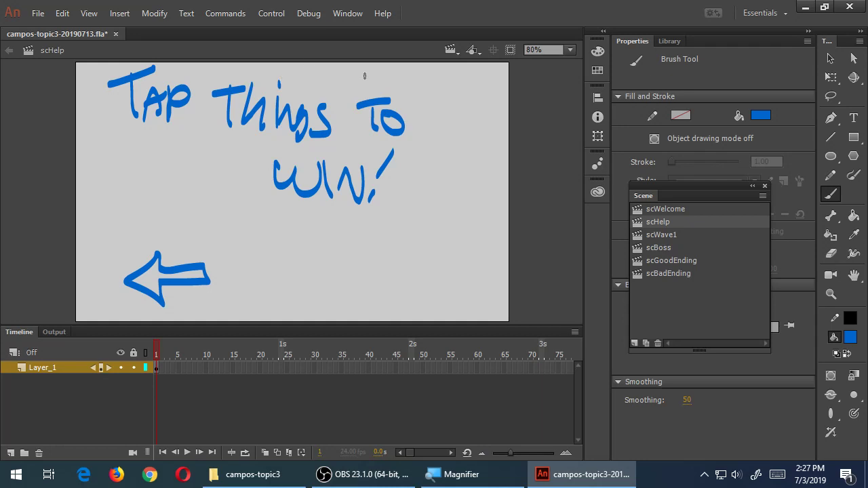
{"action": "key", "text": "ctrl+s"}
On scWave1, brush a spiky creature outline and fill it solid blue
{"action": "left_click", "coordinate": [662, 234]}
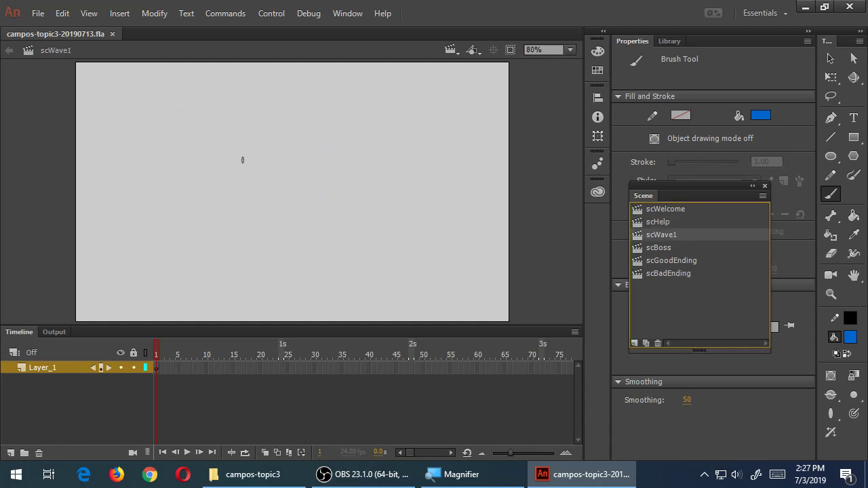
{"action": "mouse_move", "coordinate": [298, 166]}
{"action": "left_mouse_down"}
{"action": "mouse_move", "coordinate": [280, 151]}
{"action": "mouse_move", "coordinate": [266, 173]}
{"action": "mouse_move", "coordinate": [241, 171]}
{"action": "mouse_move", "coordinate": [231, 189]}
{"action": "mouse_move", "coordinate": [261, 184]}
{"action": "mouse_move", "coordinate": [235, 200]}
{"action": "mouse_move", "coordinate": [272, 201]}
{"action": "mouse_move", "coordinate": [243, 222]}
{"action": "mouse_move", "coordinate": [307, 202]}
{"action": "left_mouse_up"}
{"action": "mouse_move", "coordinate": [303, 165]}
{"action": "left_mouse_down"}
{"action": "mouse_move", "coordinate": [332, 192]}
{"action": "mouse_move", "coordinate": [314, 192]}
{"action": "mouse_move", "coordinate": [327, 214]}
{"action": "mouse_move", "coordinate": [302, 203]}
{"action": "left_mouse_up"}
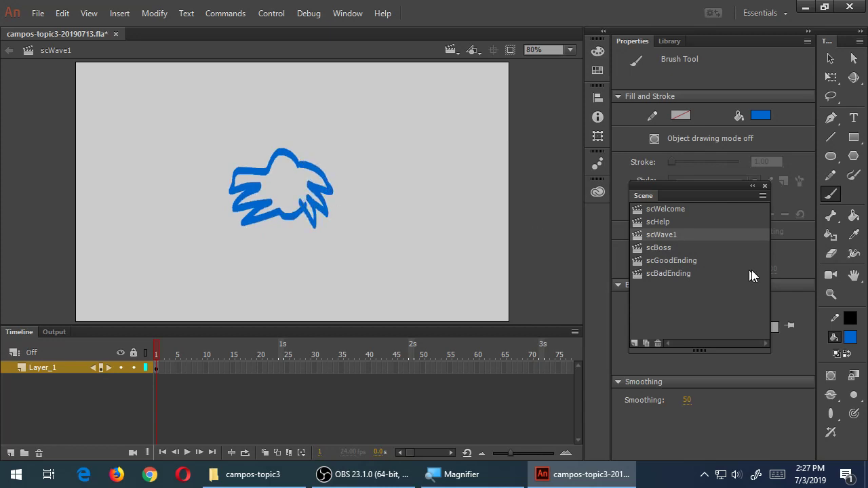
{"action": "left_click", "coordinate": [853, 216]}
{"action": "left_click", "coordinate": [298, 192]}
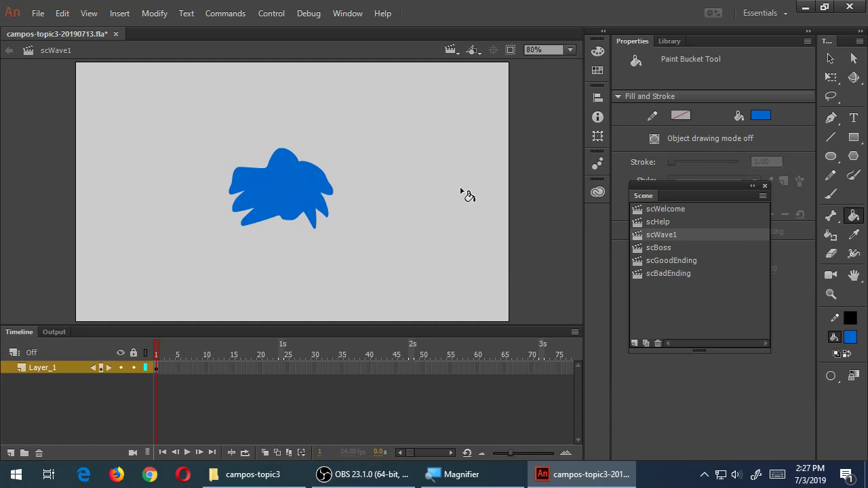
Add two antennae, then paint white eyes and a toothy white mouth
{"action": "key", "text": "b"}
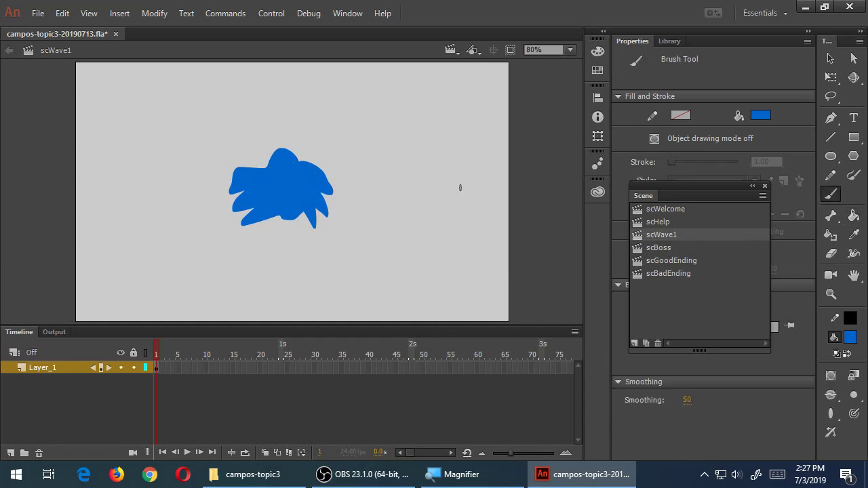
{"action": "mouse_move", "coordinate": [274, 155]}
{"action": "left_mouse_down"}
{"action": "mouse_move", "coordinate": [275, 139]}
{"action": "mouse_move", "coordinate": [290, 143]}
{"action": "mouse_move", "coordinate": [273, 153]}
{"action": "left_mouse_up"}
{"action": "left_click", "coordinate": [849, 334]}
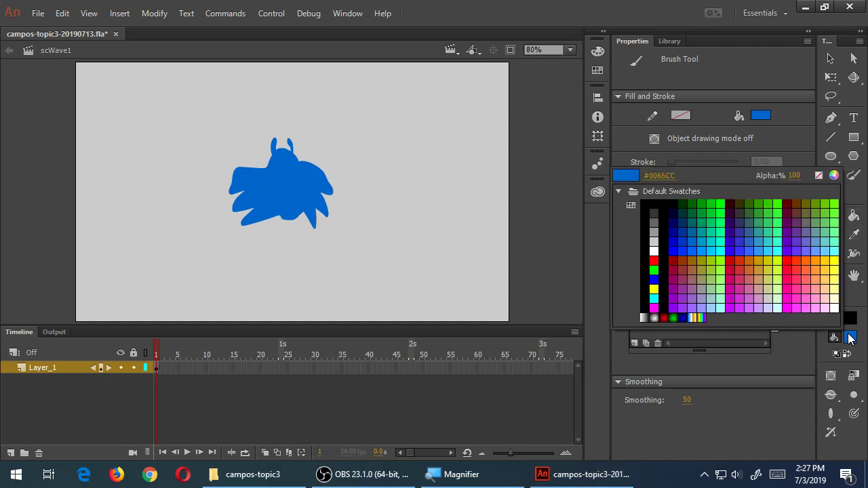
{"action": "left_click", "coordinate": [653, 256]}
{"action": "mouse_move", "coordinate": [273, 178]}
{"action": "left_mouse_down"}
{"action": "mouse_move", "coordinate": [295, 178]}
{"action": "mouse_move", "coordinate": [294, 201]}
{"action": "mouse_move", "coordinate": [275, 182]}
{"action": "mouse_move", "coordinate": [291, 185]}
{"action": "mouse_move", "coordinate": [283, 189]}
{"action": "left_mouse_up"}
{"action": "left_click_drag", "start_coordinate": [273, 159], "coordinate": [286, 166]}
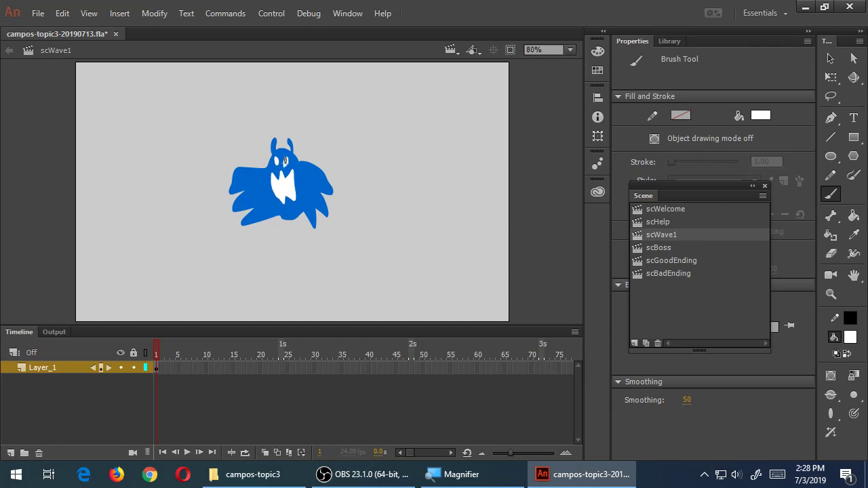
{"action": "left_click", "coordinate": [833, 59]}
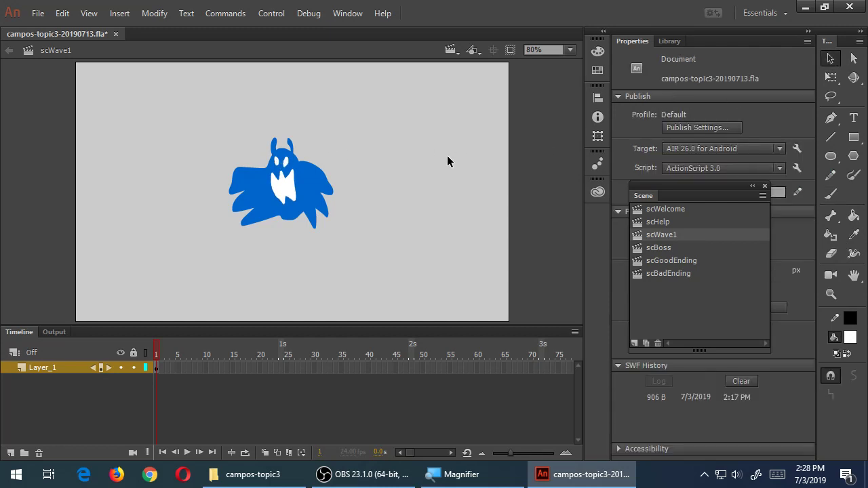
Save the document with the finished blue creature
{"action": "key", "text": "ctrl+s"}
On scBoss, brush the boss's head arc in dark red #990000
{"action": "left_click", "coordinate": [651, 248]}
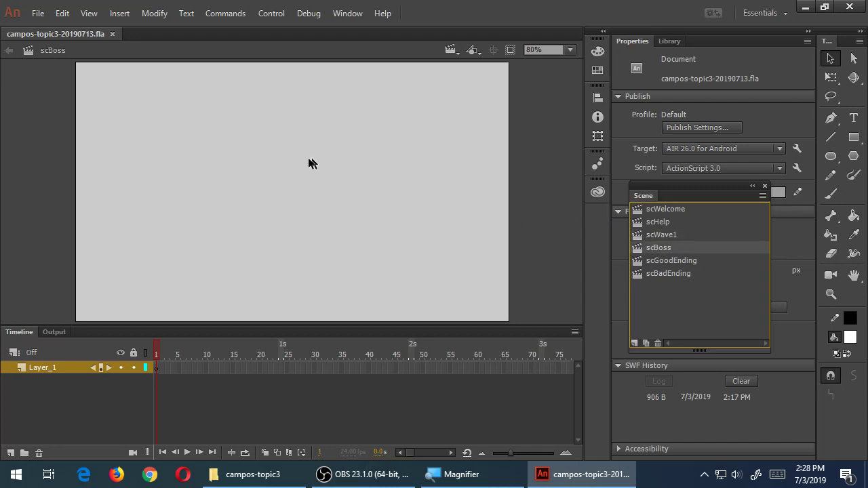
{"action": "key", "text": "b"}
{"action": "mouse_move", "coordinate": [242, 140]}
{"action": "left_mouse_down"}
{"action": "mouse_move", "coordinate": [271, 119]}
{"action": "mouse_move", "coordinate": [309, 153]}
{"action": "left_mouse_up"}
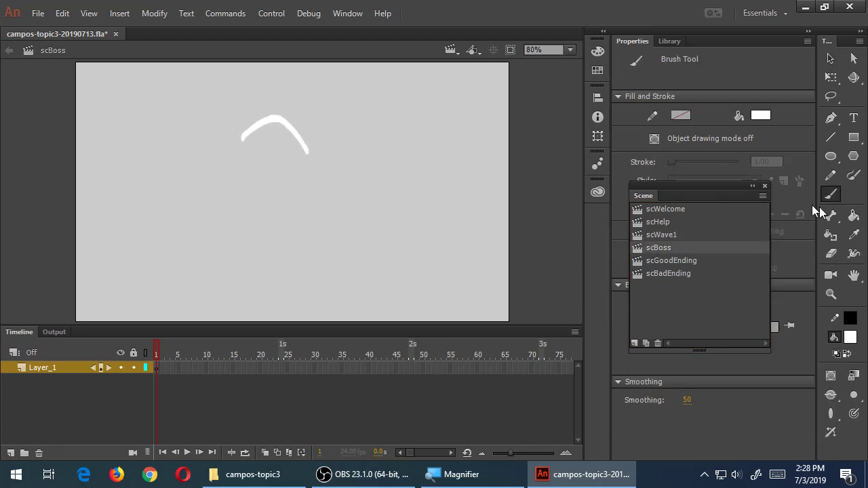
{"action": "key", "text": "ctrl+z"}
{"action": "left_click", "coordinate": [851, 338]}
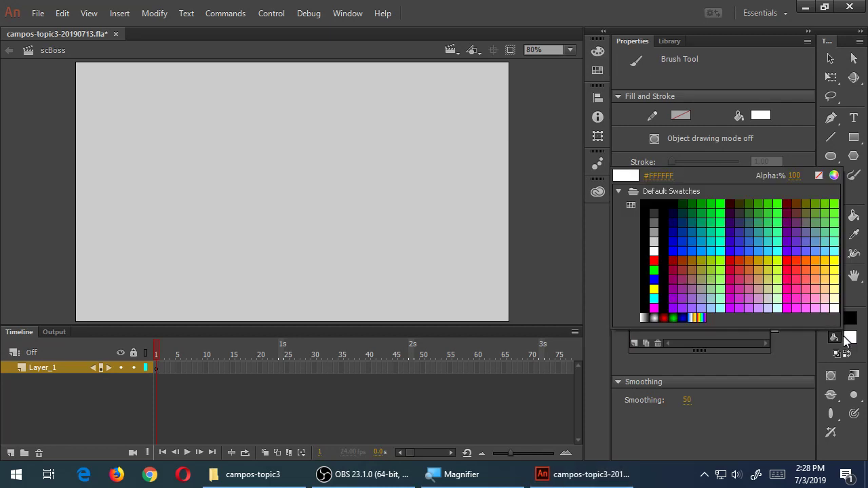
{"action": "left_click", "coordinate": [673, 261]}
{"action": "mouse_move", "coordinate": [231, 161]}
{"action": "left_mouse_down"}
{"action": "mouse_move", "coordinate": [235, 148]}
{"action": "mouse_move", "coordinate": [307, 161]}
{"action": "mouse_move", "coordinate": [349, 110]}
{"action": "mouse_move", "coordinate": [380, 146]}
{"action": "mouse_move", "coordinate": [339, 156]}
{"action": "mouse_move", "coordinate": [319, 175]}
{"action": "left_mouse_up"}
Paint the bat wings, wavy lower body, triangular eyes and jagged mouth
{"action": "mouse_move", "coordinate": [231, 157]}
{"action": "left_mouse_down"}
{"action": "mouse_move", "coordinate": [147, 180]}
{"action": "mouse_move", "coordinate": [184, 161]}
{"action": "mouse_move", "coordinate": [172, 200]}
{"action": "mouse_move", "coordinate": [230, 171]}
{"action": "mouse_move", "coordinate": [224, 236]}
{"action": "left_mouse_up"}
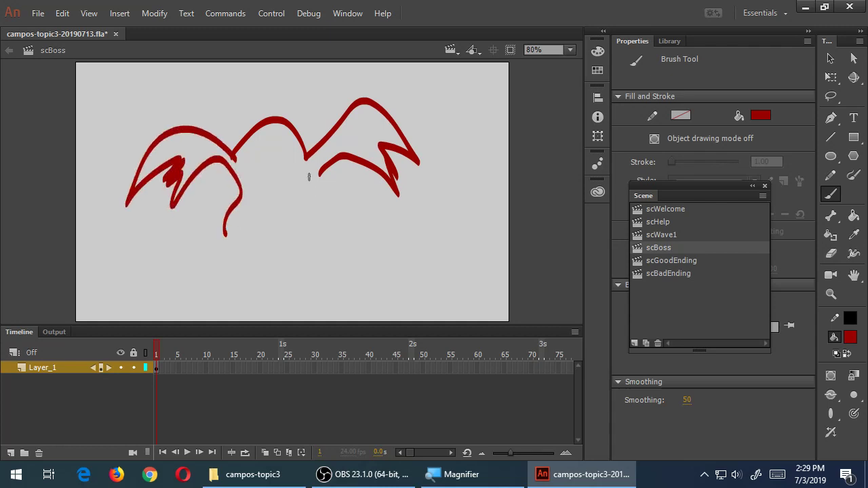
{"action": "left_click_drag", "start_coordinate": [326, 170], "coordinate": [345, 229]}
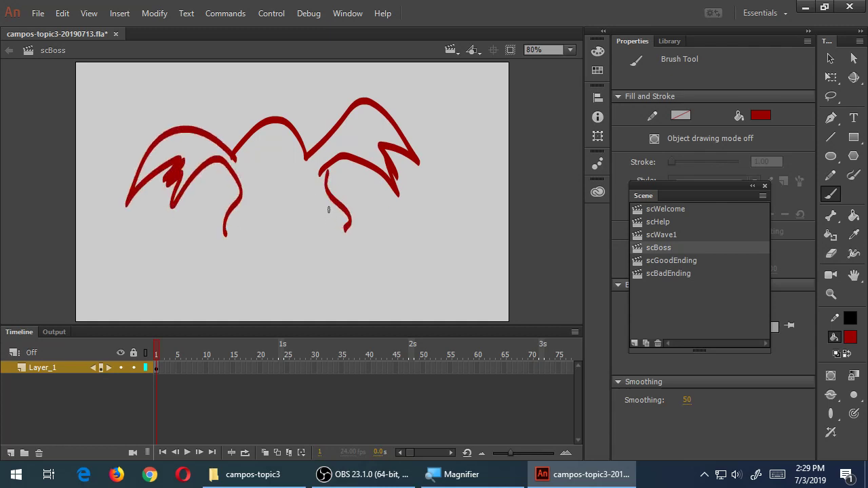
{"action": "key", "text": "ctrl+z"}
{"action": "mouse_move", "coordinate": [320, 174]}
{"action": "left_mouse_down"}
{"action": "mouse_move", "coordinate": [327, 233]}
{"action": "mouse_move", "coordinate": [220, 234]}
{"action": "left_mouse_up"}
{"action": "mouse_move", "coordinate": [247, 148]}
{"action": "left_mouse_down"}
{"action": "mouse_move", "coordinate": [252, 171]}
{"action": "mouse_move", "coordinate": [249, 149]}
{"action": "mouse_move", "coordinate": [293, 170]}
{"action": "mouse_move", "coordinate": [275, 173]}
{"action": "mouse_move", "coordinate": [293, 187]}
{"action": "mouse_move", "coordinate": [288, 216]}
{"action": "mouse_move", "coordinate": [253, 216]}
{"action": "mouse_move", "coordinate": [250, 194]}
{"action": "left_mouse_up"}
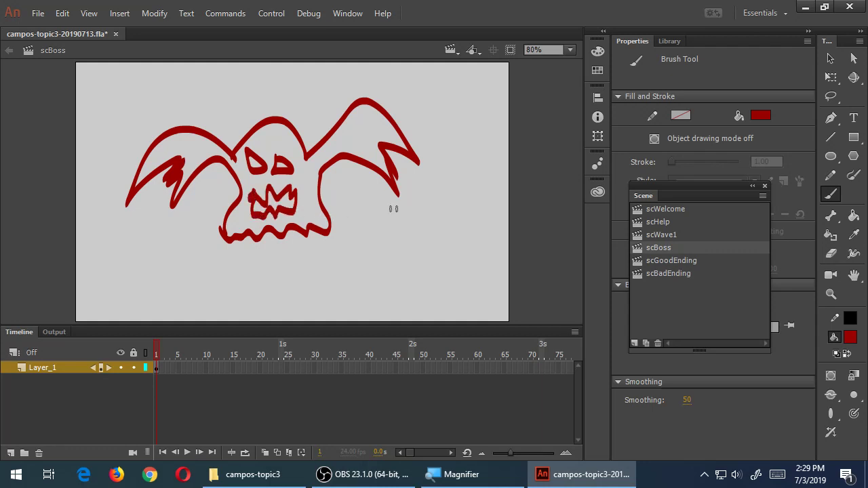
{"action": "left_click", "coordinate": [853, 254]}
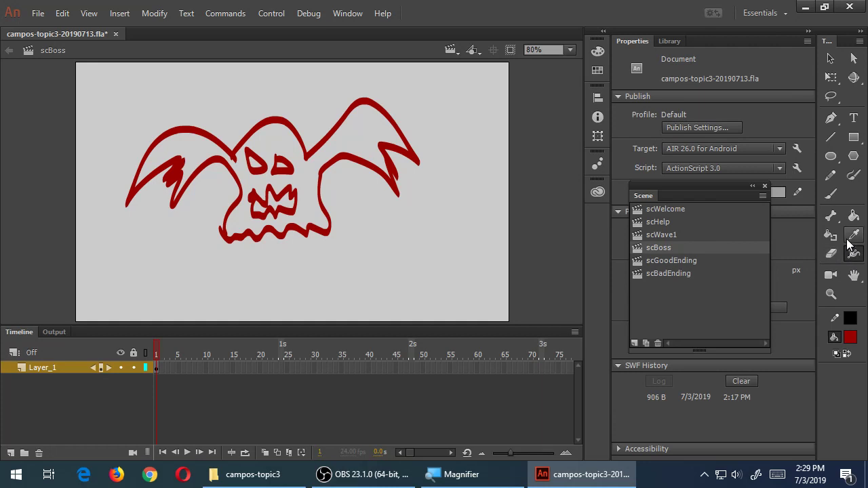
Fill the boss's two eyes and mouth gaps white with the Paint Bucket
{"action": "left_click", "coordinate": [854, 217]}
{"action": "left_click", "coordinate": [376, 134]}
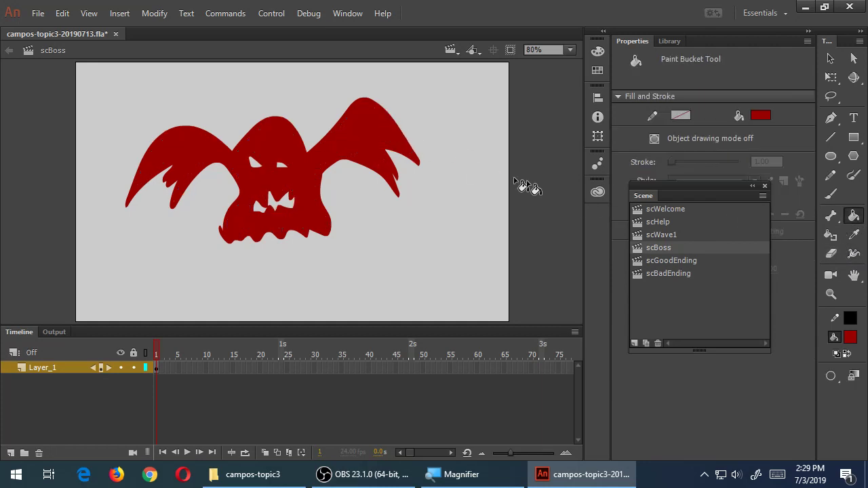
{"action": "left_click", "coordinate": [851, 337]}
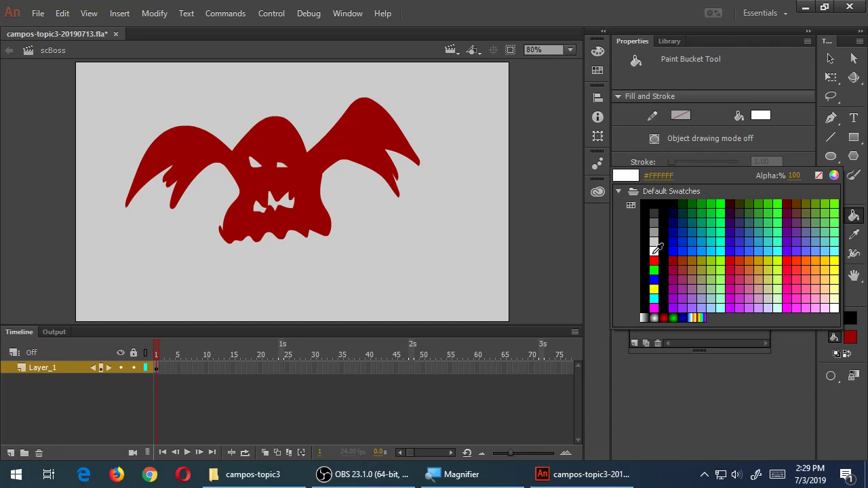
{"action": "left_click", "coordinate": [835, 309]}
{"action": "left_click", "coordinate": [282, 166]}
{"action": "left_click", "coordinate": [255, 163]}
{"action": "left_click", "coordinate": [284, 205]}
{"action": "left_click", "coordinate": [260, 208]}
{"action": "key", "text": "z"}
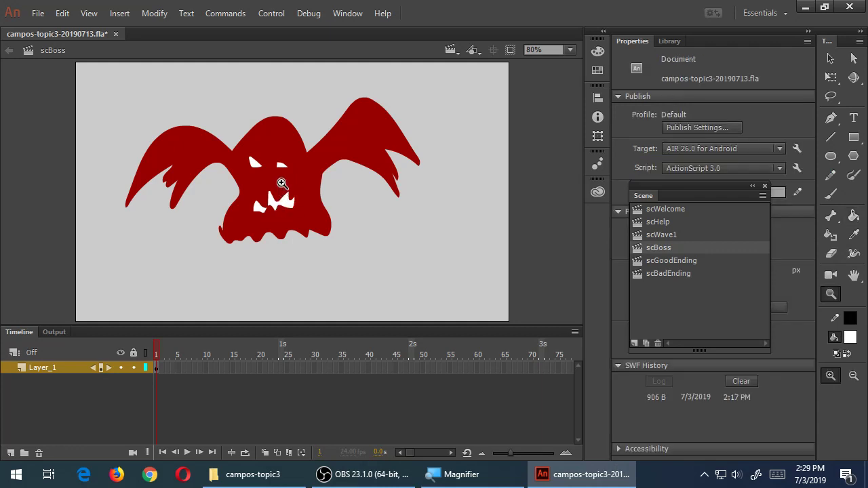
{"action": "key", "text": "v"}
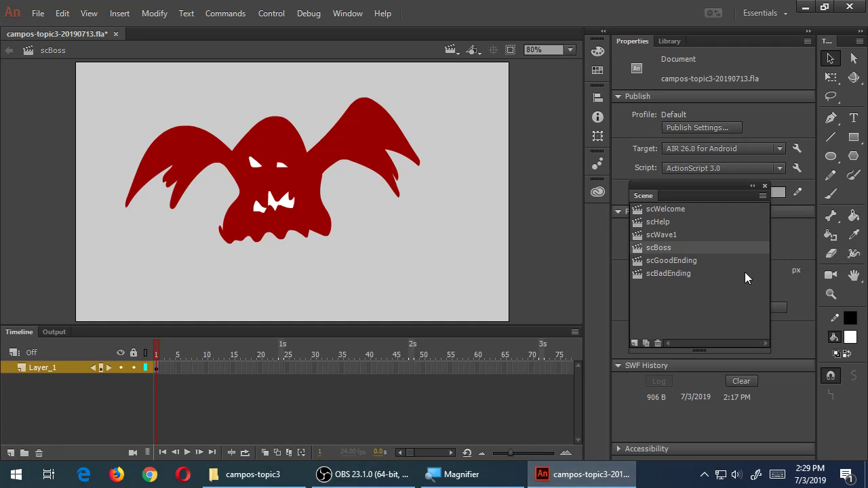
Save the boss artwork and switch to the empty scGoodEnding scene
{"action": "key", "text": "ctrl+s"}
{"action": "left_click", "coordinate": [695, 261]}
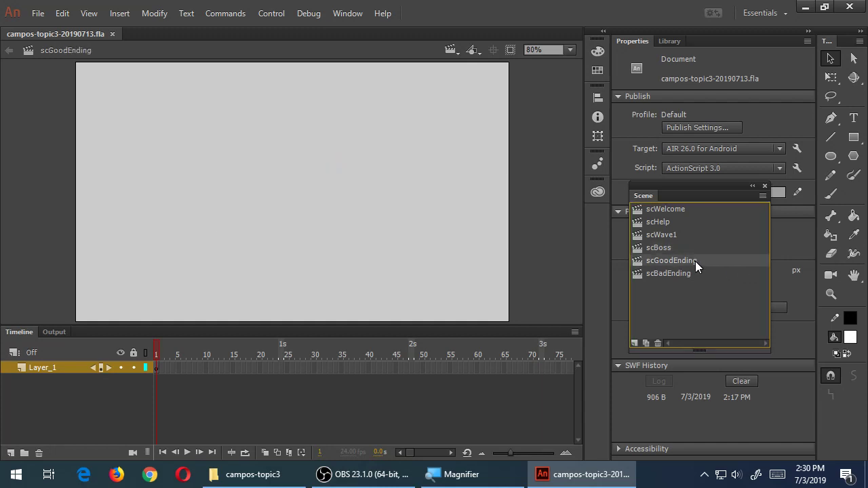
Brush 'YOU WIN!' in blue across the top of the stage
{"action": "key", "text": "b"}
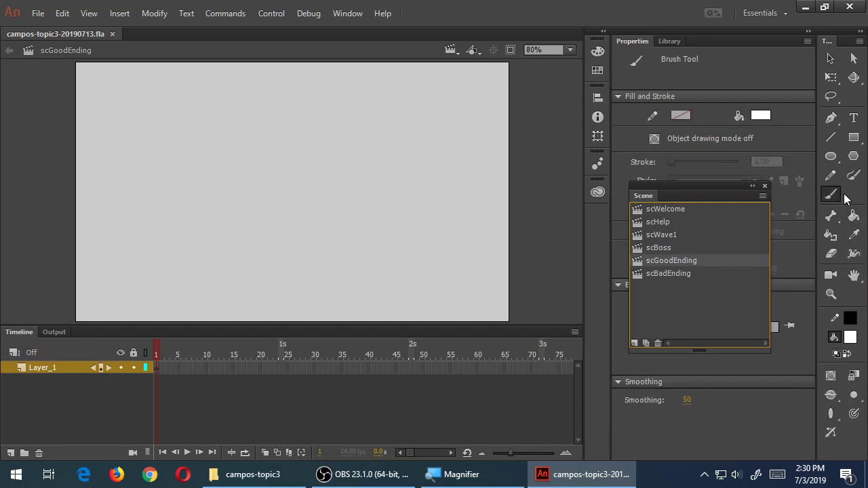
{"action": "left_click", "coordinate": [851, 339]}
{"action": "left_click", "coordinate": [674, 249]}
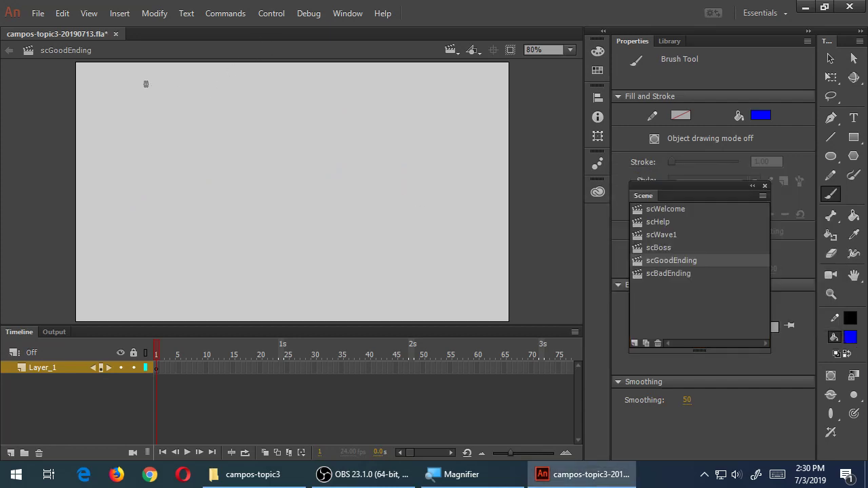
{"action": "left_click_drag", "start_coordinate": [136, 83], "coordinate": [167, 115]}
{"action": "left_click_drag", "start_coordinate": [177, 73], "coordinate": [161, 145]}
{"action": "mouse_move", "coordinate": [194, 97]}
{"action": "left_mouse_down"}
{"action": "mouse_move", "coordinate": [208, 86]}
{"action": "mouse_move", "coordinate": [246, 117]}
{"action": "left_mouse_up"}
{"action": "mouse_move", "coordinate": [296, 68]}
{"action": "left_mouse_down"}
{"action": "mouse_move", "coordinate": [340, 75]}
{"action": "mouse_move", "coordinate": [349, 125]}
{"action": "left_mouse_up"}
{"action": "mouse_move", "coordinate": [360, 127]}
{"action": "left_mouse_down"}
{"action": "mouse_move", "coordinate": [365, 88]}
{"action": "mouse_move", "coordinate": [387, 130]}
{"action": "left_mouse_up"}
{"action": "left_click", "coordinate": [406, 128]}
{"action": "mouse_move", "coordinate": [405, 82]}
{"action": "left_mouse_down"}
{"action": "mouse_move", "coordinate": [407, 113]}
{"action": "mouse_move", "coordinate": [456, 104]}
{"action": "mouse_move", "coordinate": [448, 129]}
{"action": "left_mouse_up"}
{"action": "key", "text": "ctrl+z"}
{"action": "key", "text": "ctrl+z"}
Draw circled PLAY and QUIT buttons, then lasso the stray doodle after WIN!
{"action": "mouse_move", "coordinate": [118, 224]}
{"action": "left_mouse_down"}
{"action": "mouse_move", "coordinate": [121, 265]}
{"action": "mouse_move", "coordinate": [156, 281]}
{"action": "left_mouse_up"}
{"action": "left_click_drag", "start_coordinate": [438, 218], "coordinate": [445, 223]}
{"action": "left_click_drag", "start_coordinate": [411, 251], "coordinate": [417, 275]}
{"action": "left_click_drag", "start_coordinate": [421, 256], "coordinate": [435, 271]}
{"action": "mouse_move", "coordinate": [439, 255]}
{"action": "left_mouse_down"}
{"action": "mouse_move", "coordinate": [439, 270]}
{"action": "mouse_move", "coordinate": [464, 249]}
{"action": "left_mouse_up"}
{"action": "left_click_drag", "start_coordinate": [453, 254], "coordinate": [453, 283]}
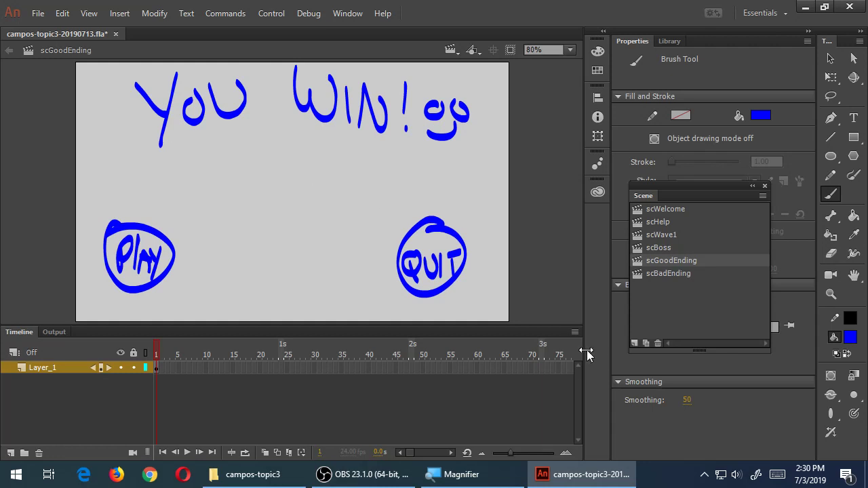
{"action": "key", "text": "l"}
{"action": "mouse_move", "coordinate": [485, 98]}
{"action": "left_mouse_down"}
{"action": "mouse_move", "coordinate": [431, 86]}
{"action": "mouse_move", "coordinate": [413, 106]}
{"action": "mouse_move", "coordinate": [428, 164]}
{"action": "mouse_move", "coordinate": [476, 129]}
{"action": "mouse_move", "coordinate": [434, 90]}
{"action": "mouse_move", "coordinate": [412, 108]}
{"action": "mouse_move", "coordinate": [475, 135]}
{"action": "left_mouse_up"}
Delete the doodle, brush a blue cat face between the buttons, and save
{"action": "key", "text": "Delete"}
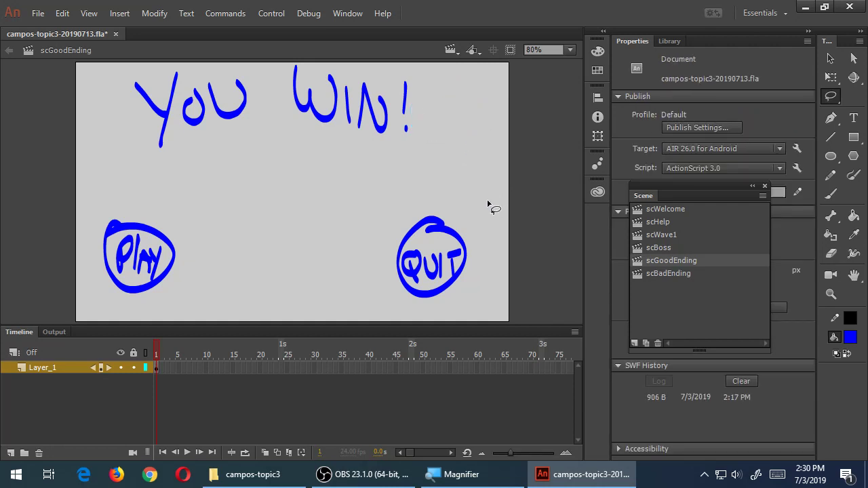
{"action": "key", "text": "ctrl+s"}
{"action": "key", "text": "b"}
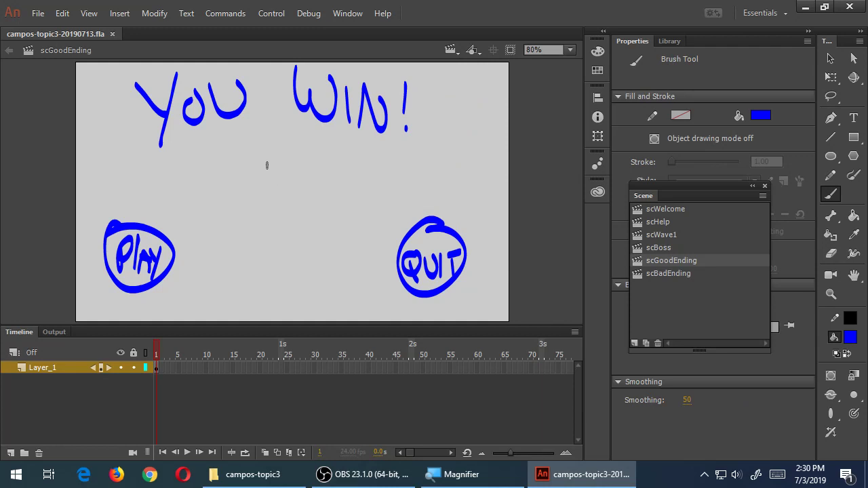
{"action": "mouse_move", "coordinate": [268, 181]}
{"action": "left_mouse_down"}
{"action": "mouse_move", "coordinate": [250, 163]}
{"action": "mouse_move", "coordinate": [273, 175]}
{"action": "mouse_move", "coordinate": [315, 161]}
{"action": "mouse_move", "coordinate": [254, 210]}
{"action": "mouse_move", "coordinate": [258, 217]}
{"action": "mouse_move", "coordinate": [310, 203]}
{"action": "mouse_move", "coordinate": [292, 229]}
{"action": "mouse_move", "coordinate": [280, 205]}
{"action": "left_mouse_up"}
{"action": "mouse_move", "coordinate": [290, 198]}
{"action": "left_mouse_down"}
{"action": "mouse_move", "coordinate": [301, 205]}
{"action": "mouse_move", "coordinate": [290, 216]}
{"action": "mouse_move", "coordinate": [294, 209]}
{"action": "left_mouse_up"}
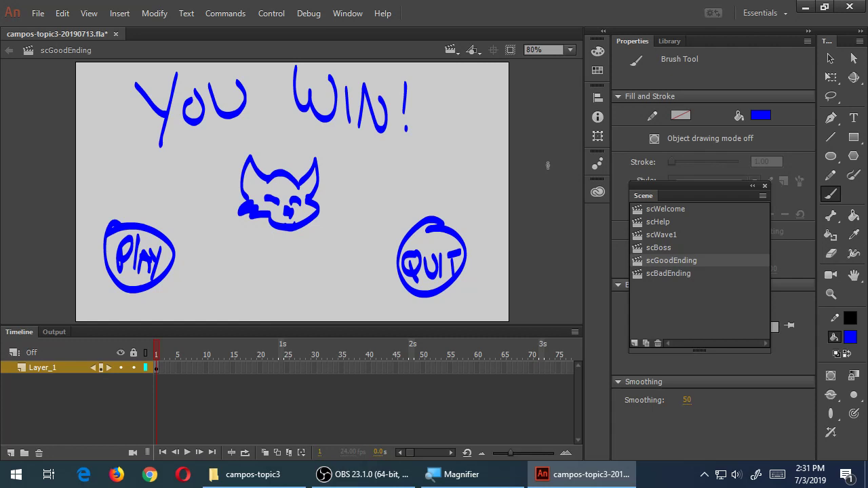
{"action": "key", "text": "ctrl+s"}
Copy the whole YOU WIN! screen from scGoodEnding and paste it in place on scBadEnding
{"action": "left_click", "coordinate": [679, 272]}
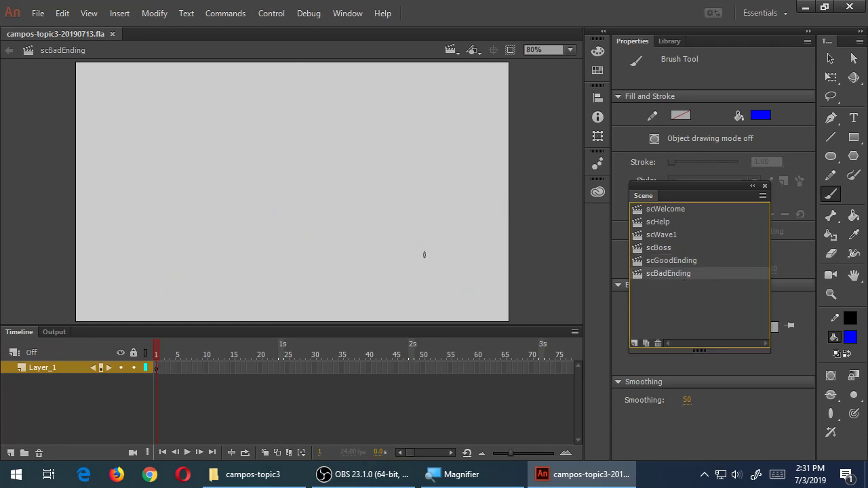
{"action": "left_click", "coordinate": [672, 262]}
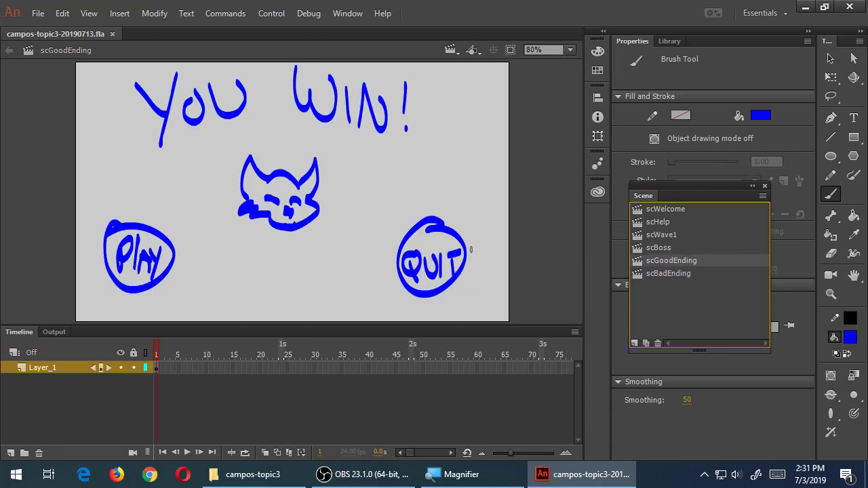
{"action": "key", "text": "ctrl+a"}
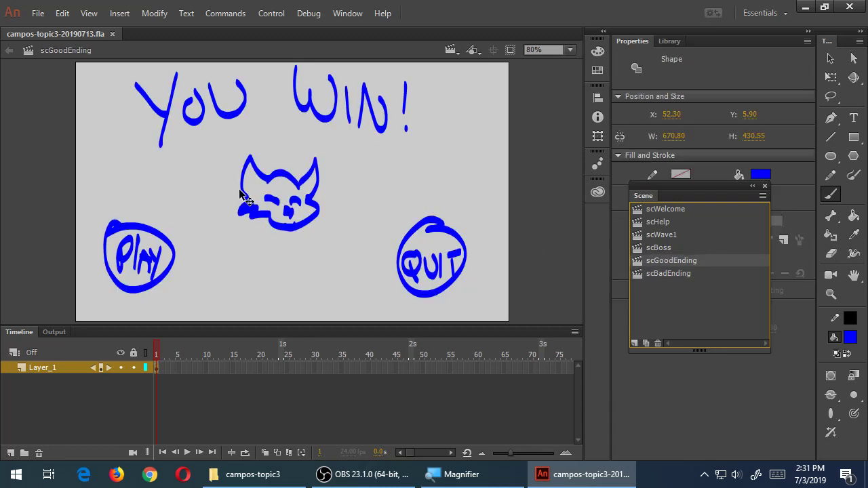
{"action": "left_click", "coordinate": [652, 273]}
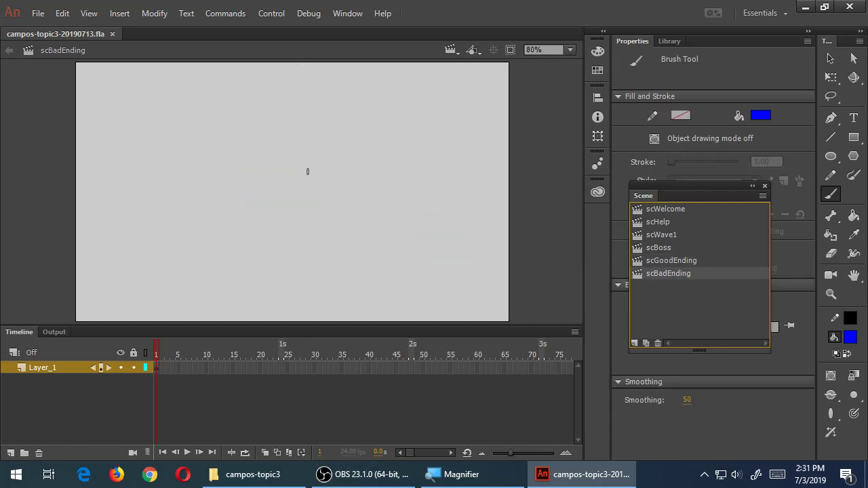
{"action": "left_click", "coordinate": [685, 263]}
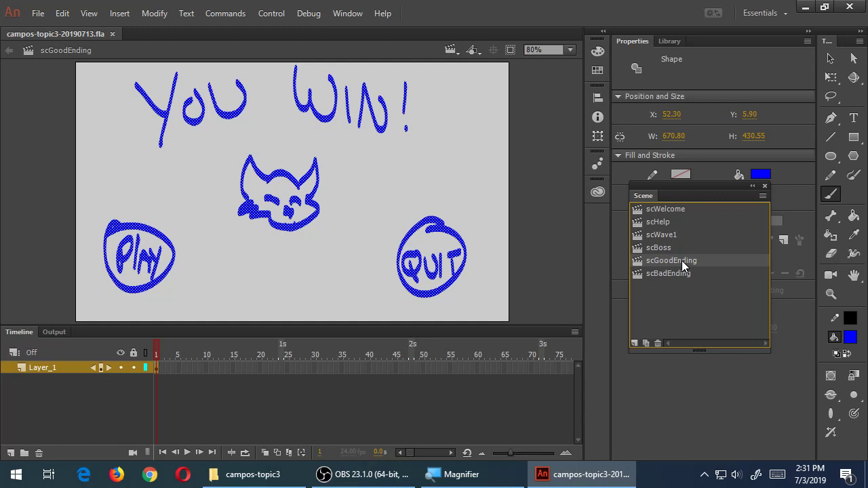
{"action": "left_click", "coordinate": [681, 274]}
{"action": "right_click", "coordinate": [313, 183]}
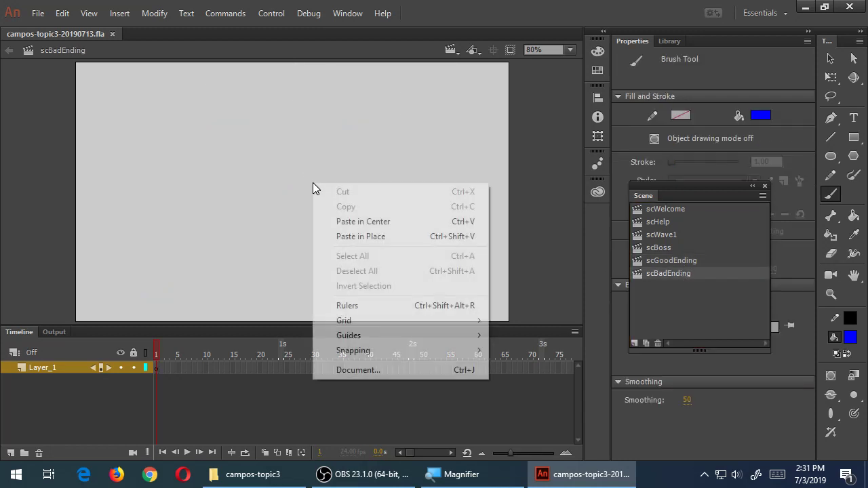
{"action": "left_click", "coordinate": [342, 236]}
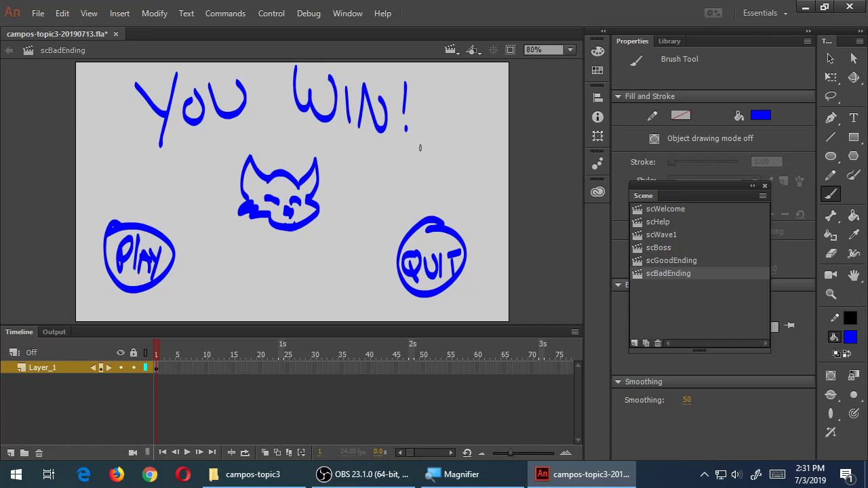
Erase WIN! and hand-letter LOSE after YOU with the brush
{"action": "key", "text": "l"}
{"action": "mouse_move", "coordinate": [427, 159]}
{"action": "left_mouse_down"}
{"action": "mouse_move", "coordinate": [364, 47]}
{"action": "mouse_move", "coordinate": [281, 43]}
{"action": "mouse_move", "coordinate": [275, 91]}
{"action": "mouse_move", "coordinate": [311, 133]}
{"action": "mouse_move", "coordinate": [420, 165]}
{"action": "left_mouse_up"}
{"action": "key", "text": "Delete"}
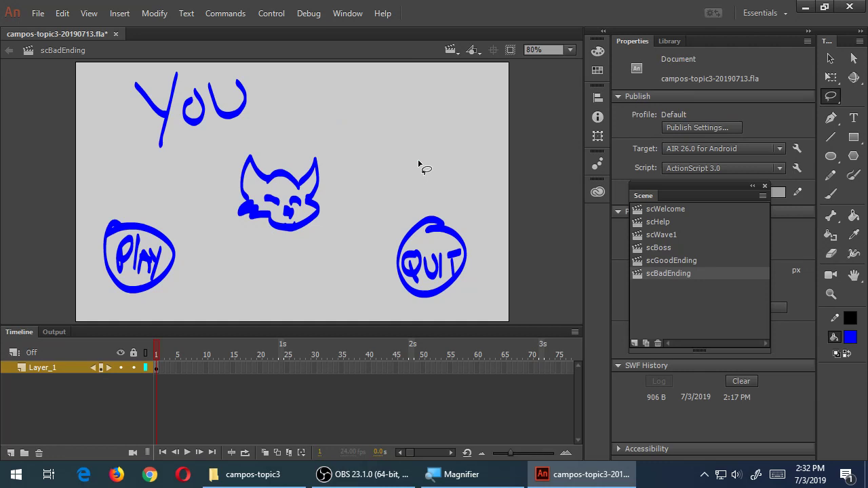
{"action": "key", "text": "b"}
{"action": "left_click_drag", "start_coordinate": [437, 162], "coordinate": [475, 177]}
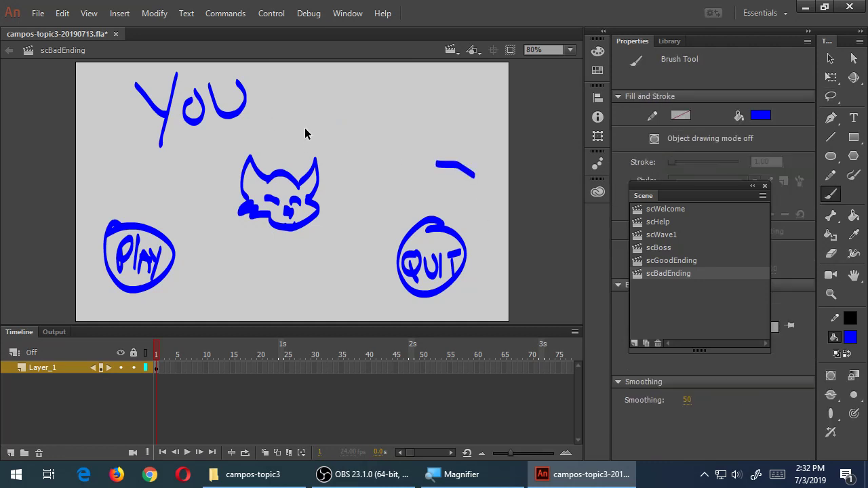
{"action": "key", "text": "ctrl+z"}
{"action": "mouse_move", "coordinate": [278, 82]}
{"action": "left_mouse_down"}
{"action": "mouse_move", "coordinate": [280, 109]}
{"action": "mouse_move", "coordinate": [316, 123]}
{"action": "mouse_move", "coordinate": [285, 118]}
{"action": "mouse_move", "coordinate": [295, 87]}
{"action": "left_mouse_up"}
{"action": "mouse_move", "coordinate": [345, 87]}
{"action": "left_mouse_down"}
{"action": "mouse_move", "coordinate": [342, 130]}
{"action": "mouse_move", "coordinate": [339, 112]}
{"action": "mouse_move", "coordinate": [347, 123]}
{"action": "left_mouse_up"}
{"action": "mouse_move", "coordinate": [384, 97]}
{"action": "left_mouse_down"}
{"action": "mouse_move", "coordinate": [365, 141]}
{"action": "mouse_move", "coordinate": [389, 115]}
{"action": "mouse_move", "coordinate": [373, 97]}
{"action": "left_mouse_up"}
{"action": "mouse_move", "coordinate": [456, 103]}
{"action": "left_mouse_down"}
{"action": "mouse_move", "coordinate": [430, 112]}
{"action": "mouse_move", "coordinate": [465, 126]}
{"action": "mouse_move", "coordinate": [468, 146]}
{"action": "left_mouse_up"}
Draw X marks over the cat's eyes and save the file
{"action": "mouse_move", "coordinate": [270, 190]}
{"action": "left_mouse_down"}
{"action": "mouse_move", "coordinate": [278, 203]}
{"action": "mouse_move", "coordinate": [266, 211]}
{"action": "mouse_move", "coordinate": [299, 208]}
{"action": "mouse_move", "coordinate": [290, 209]}
{"action": "left_mouse_up"}
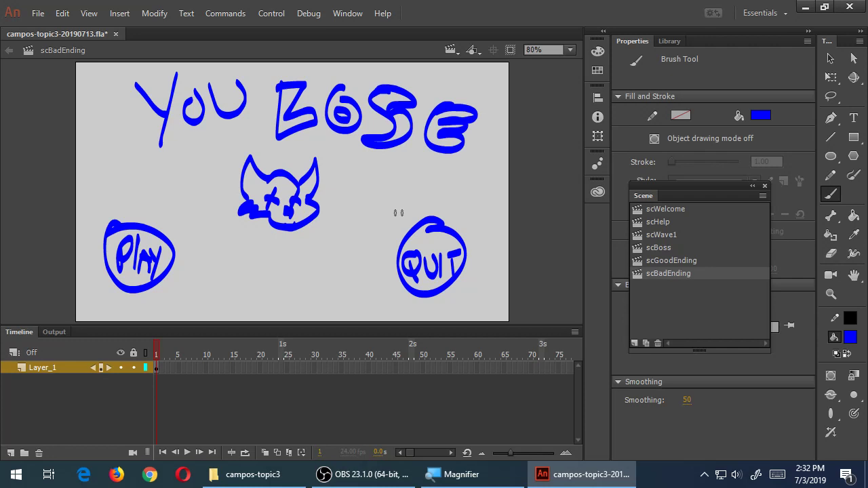
{"action": "left_click_drag", "start_coordinate": [296, 190], "coordinate": [295, 214]}
{"action": "left_click", "coordinate": [830, 59]}
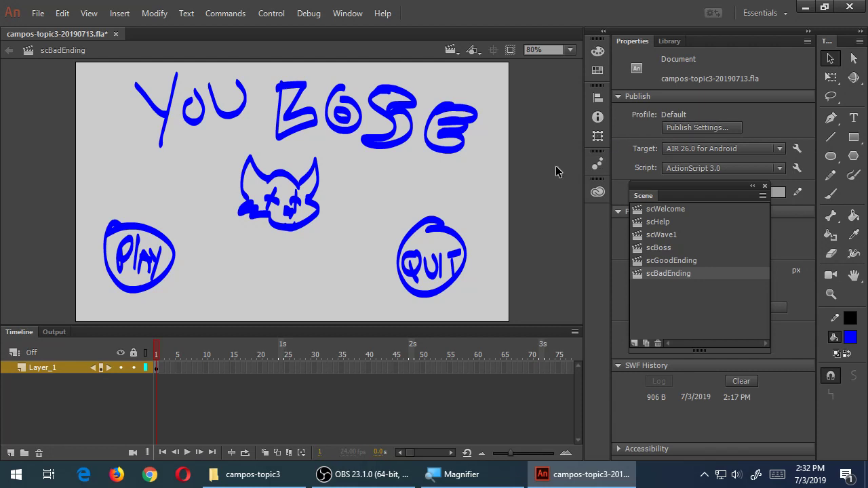
{"action": "key", "text": "ctrl+s"}
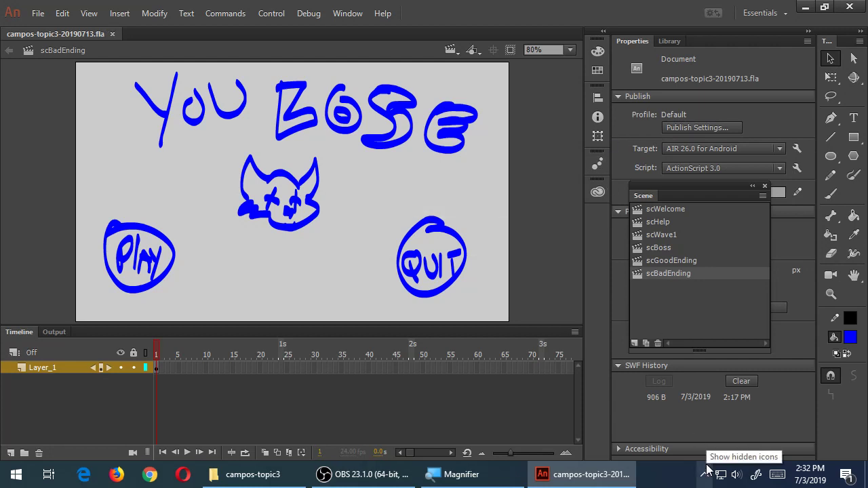
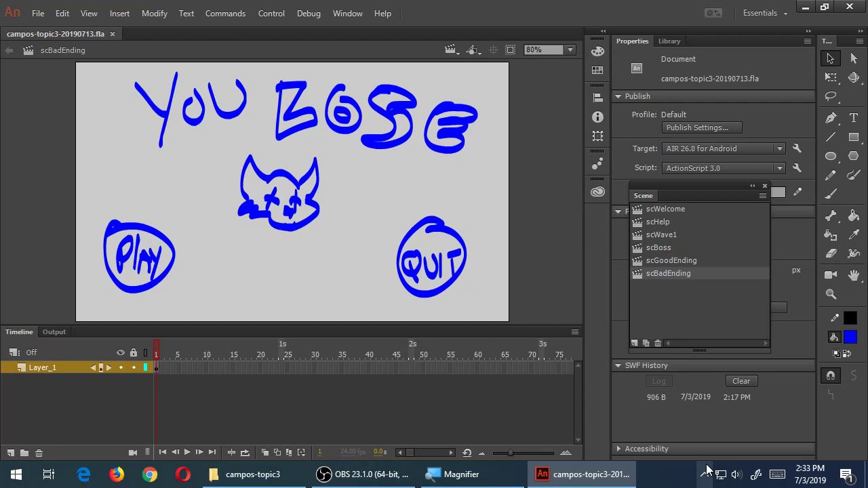
View scWelcome, scHelp, scWave1, scBoss, scGoodEnding and scBadEnding in turn, ending back on scWelcome
{"action": "left_click", "coordinate": [687, 213]}
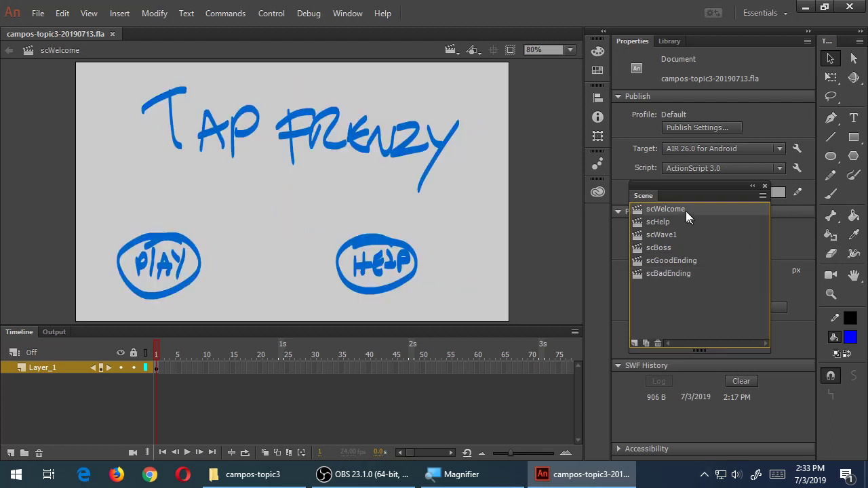
{"action": "left_click", "coordinate": [678, 221]}
{"action": "left_click", "coordinate": [677, 235]}
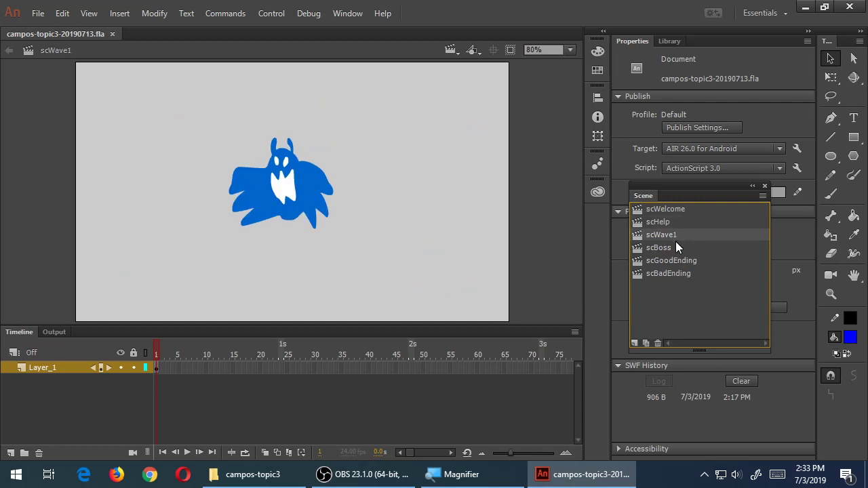
{"action": "left_click", "coordinate": [675, 247]}
{"action": "left_click", "coordinate": [677, 261]}
{"action": "left_click", "coordinate": [677, 274]}
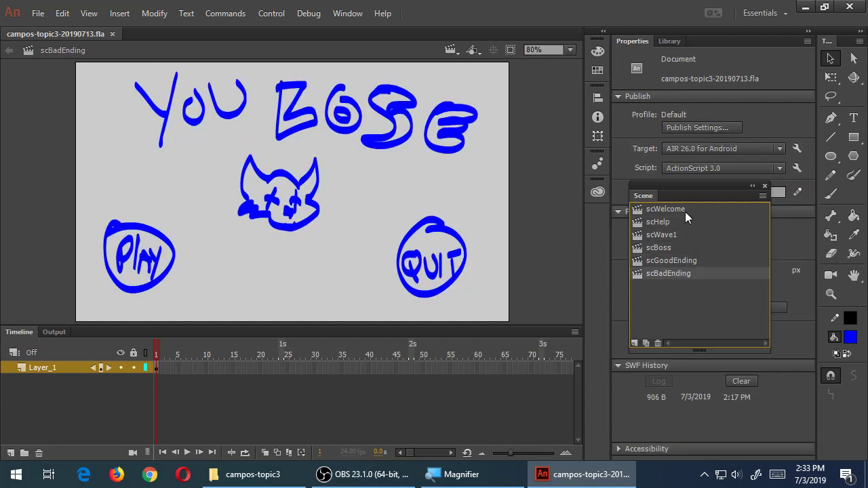
{"action": "left_click", "coordinate": [685, 209]}
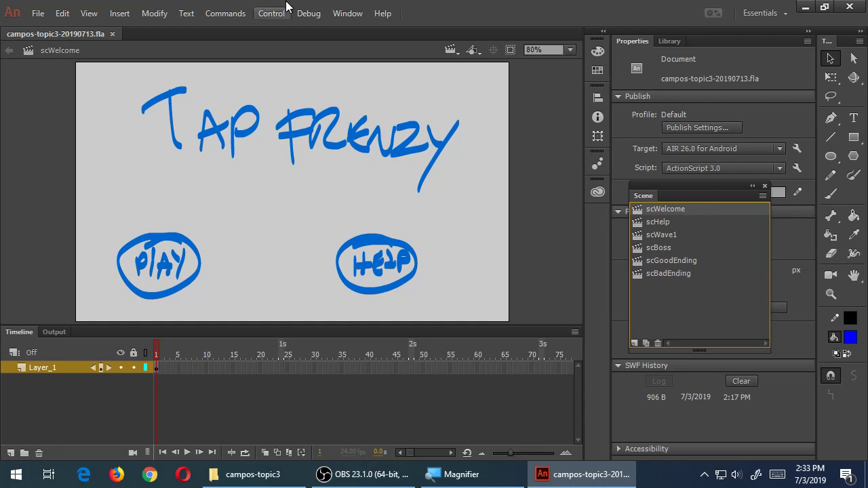
Debug the movie on the USB-connected device and dismiss the no-ActionScript alert
{"action": "left_click", "coordinate": [39, 13]}
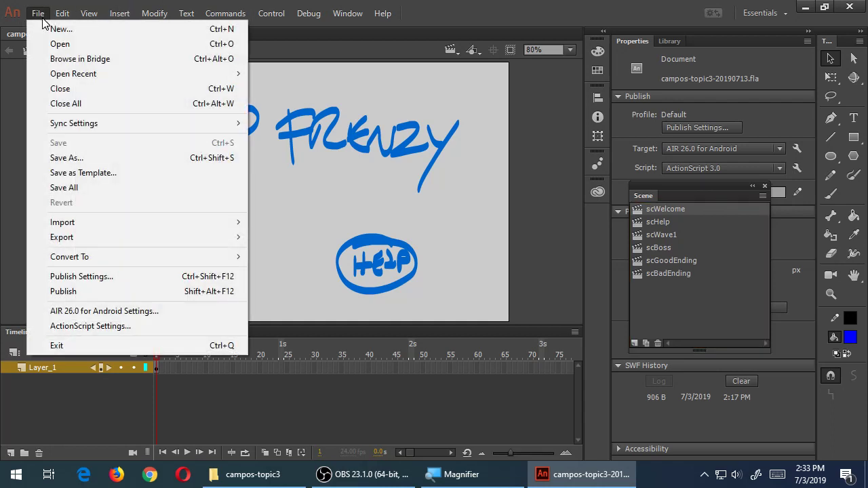
{"action": "left_click", "coordinate": [148, 304]}
{"action": "left_click", "coordinate": [303, 13]}
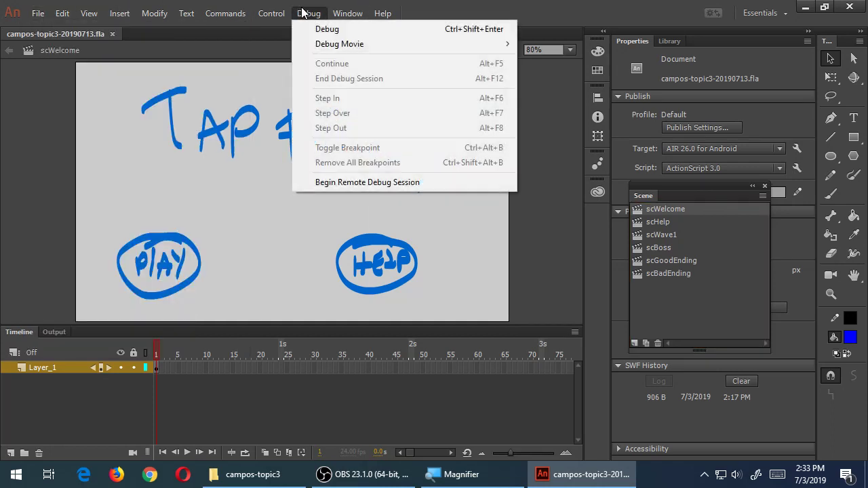
{"action": "mouse_move", "coordinate": [345, 42]}
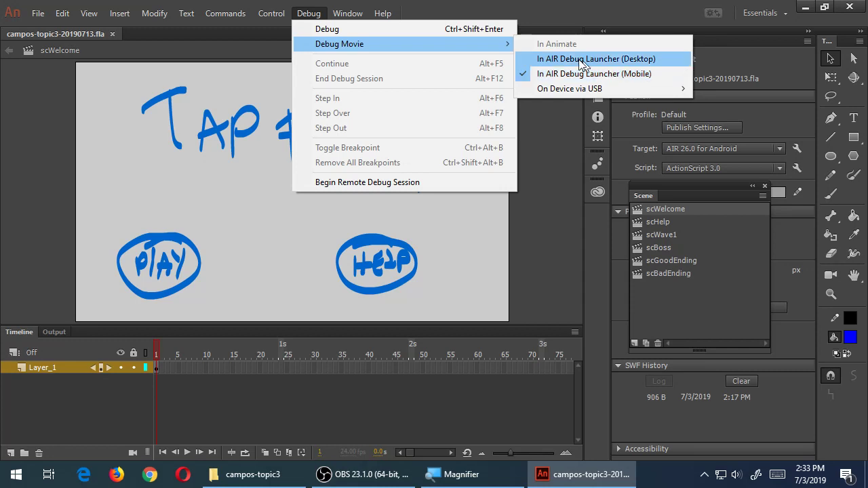
{"action": "mouse_move", "coordinate": [557, 90]}
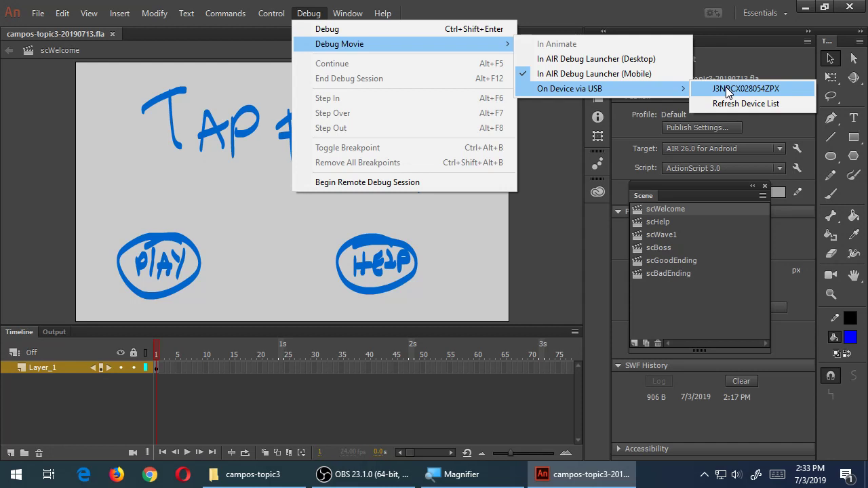
{"action": "left_click", "coordinate": [727, 92]}
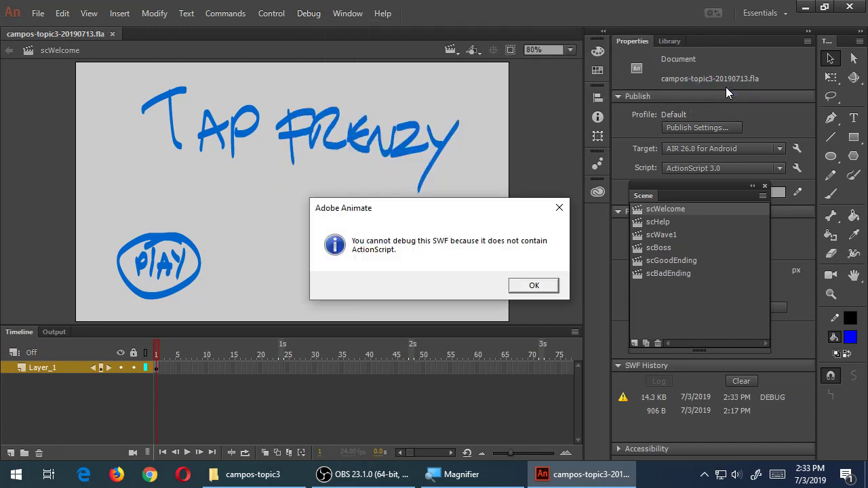
{"action": "key", "text": "Return"}
{"action": "left_click", "coordinate": [38, 14]}
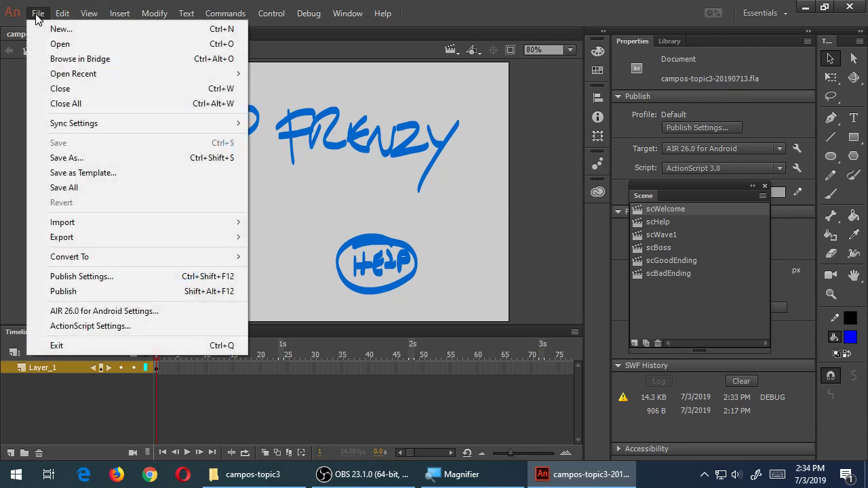
Publish the Tap Frenzy APK from AIR 26.0 for Android Settings, accepting the packaging warning
{"action": "left_click", "coordinate": [113, 311]}
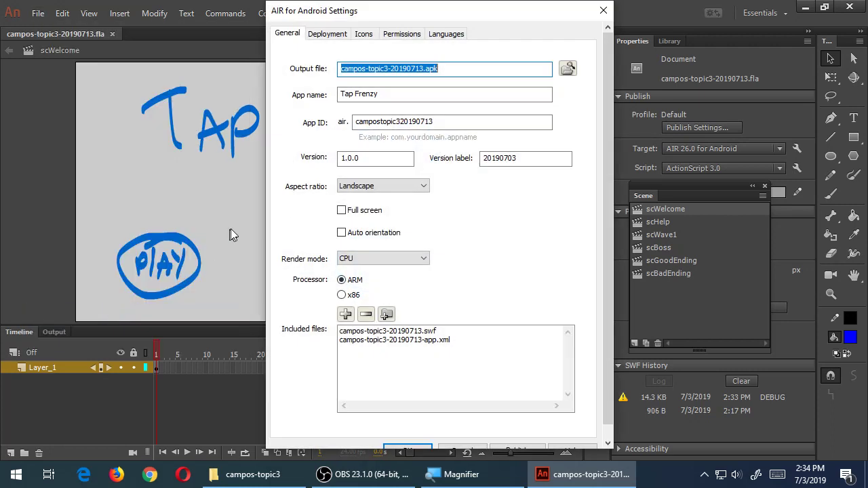
{"action": "left_click", "coordinate": [512, 449]}
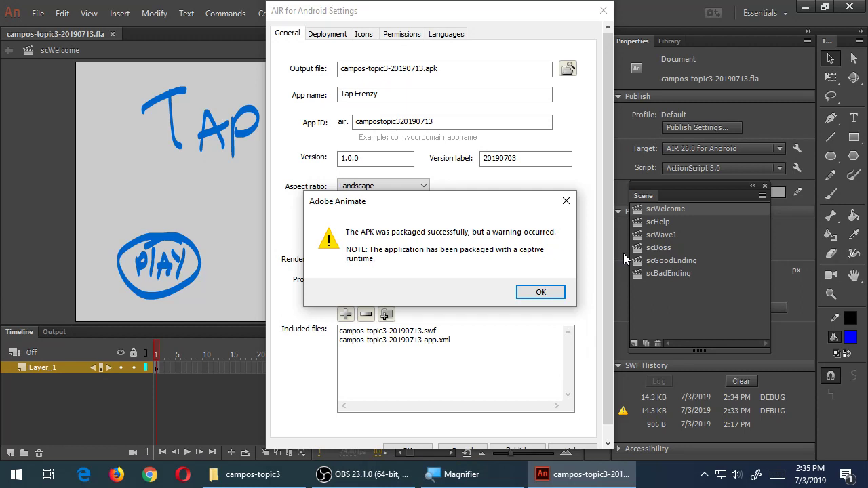
{"action": "left_click", "coordinate": [538, 292]}
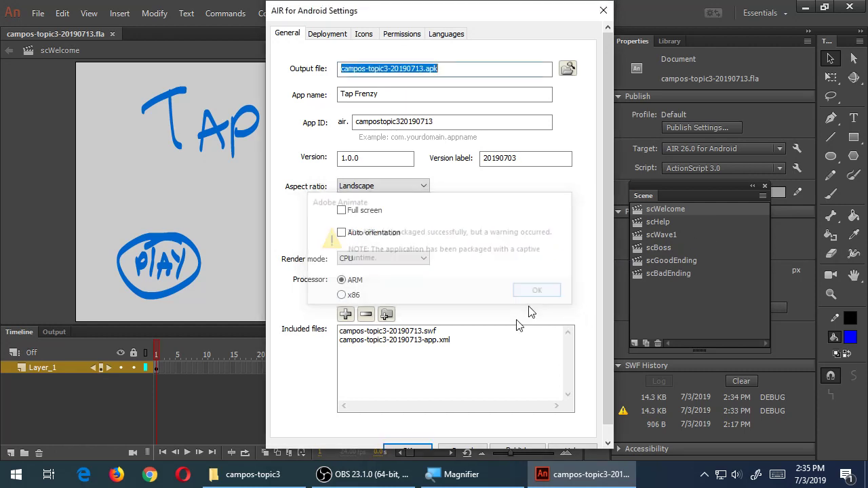
{"action": "left_click", "coordinate": [420, 445]}
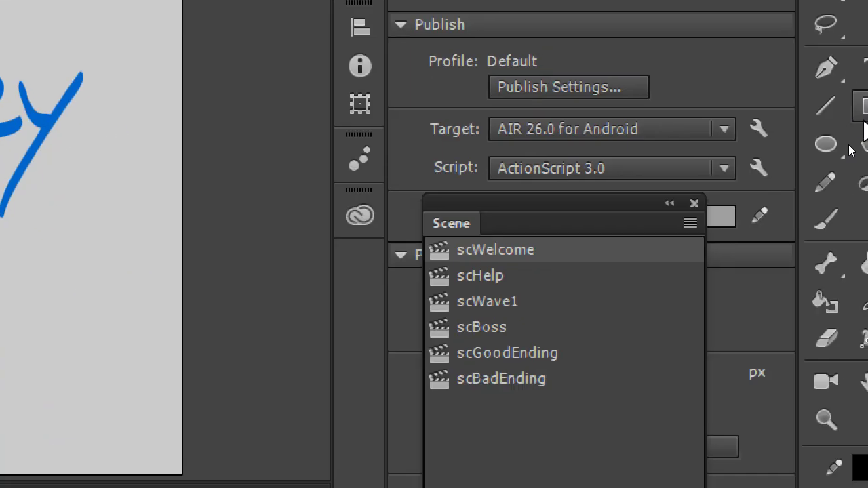
Add a new layer in scWelcome and rename Layer_2 to Actions
{"action": "left_click", "coordinate": [544, 249]}
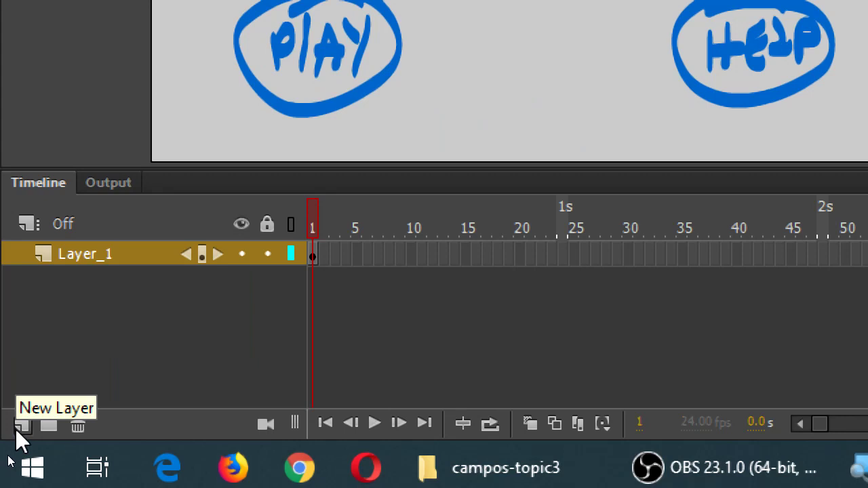
{"action": "left_click", "coordinate": [21, 426]}
{"action": "double_click", "coordinate": [86, 253]}
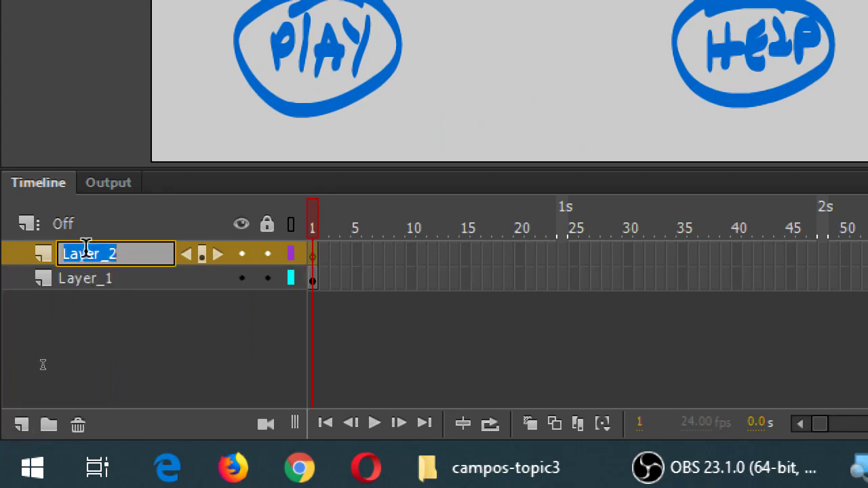
{"action": "type", "text": "Actions"}
{"action": "key", "text": "Return"}
{"action": "left_click_drag", "start_coordinate": [332, 271], "coordinate": [313, 251]}
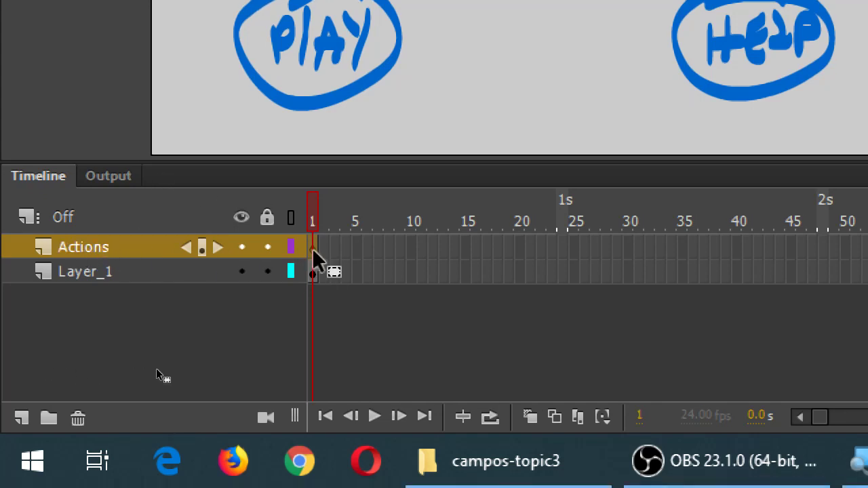
{"action": "right_click", "coordinate": [314, 251]}
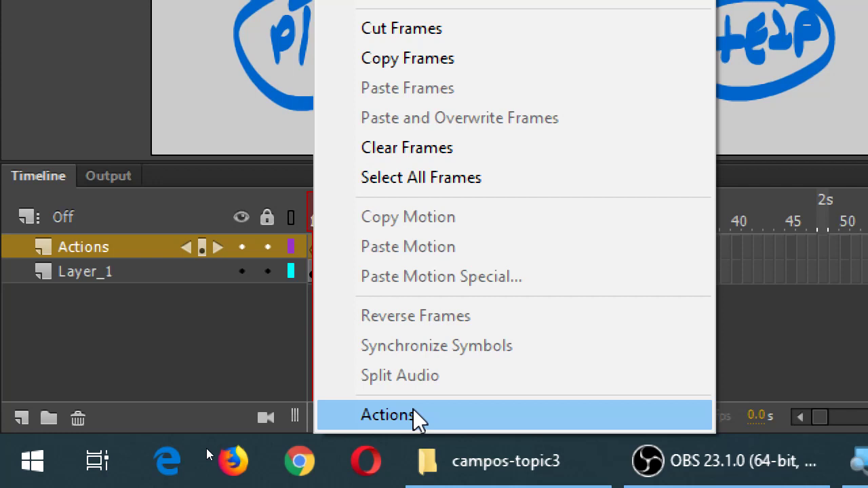
Open frame 1's script and start a /* */ block comment with an indented Name: line
{"action": "left_click", "coordinate": [415, 416]}
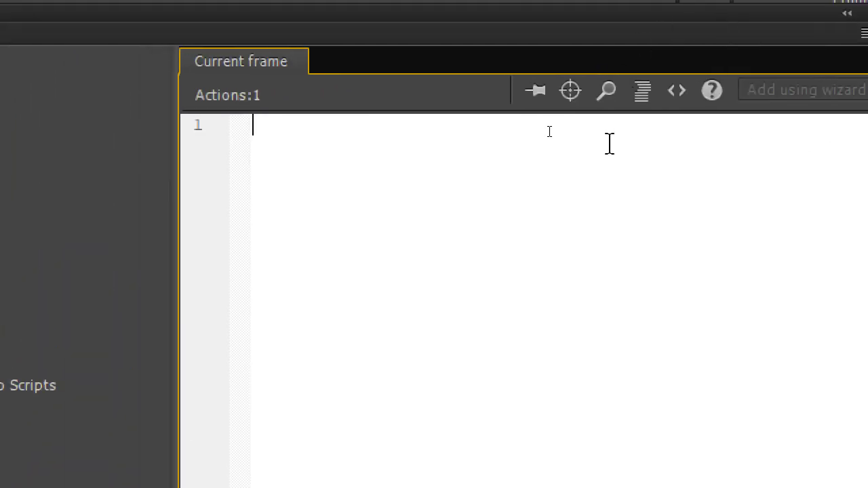
{"action": "type", "text": "/*"}
{"action": "key", "text": "Return"}
{"action": "key", "text": "Return"}
{"action": "type", "text": "*/"}
{"action": "key", "text": "Up"}
{"action": "key", "text": "Tab"}
{"action": "type", "text": "Name:"}
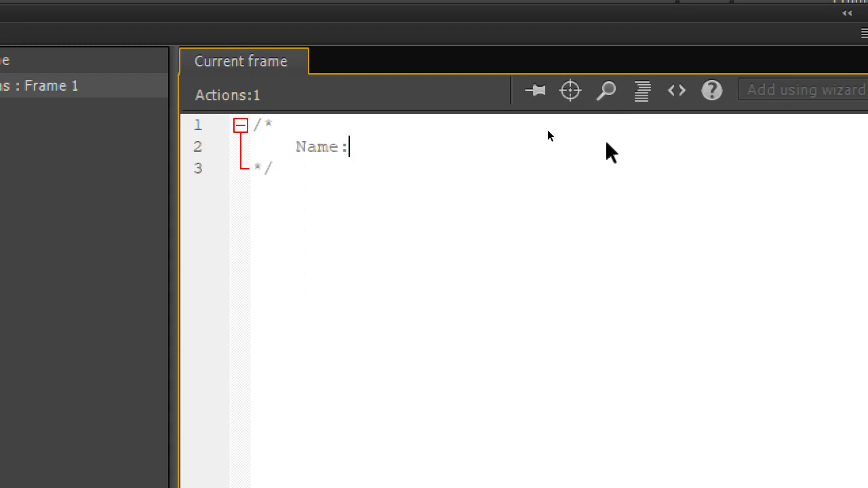
{"action": "key", "text": "Return"}
Add Date:, Project:, Version: and Description: label lines inside the header comment
{"action": "type", "text": "Date:"}
{"action": "key", "text": "Return"}
{"action": "key", "text": "Tab"}
{"action": "key", "text": "BackSpace"}
{"action": "type", "text": "Project:"}
{"action": "key", "text": "Return"}
{"action": "type", "text": "Description:"}
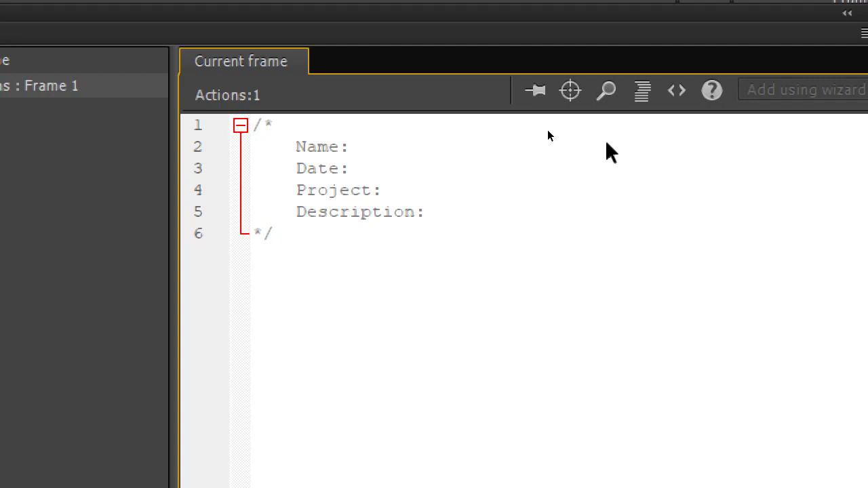
{"action": "key", "text": "Up"}
{"action": "key", "text": "Return"}
{"action": "type", "text": "Version:"}
Fill in the author's name, 2019/07/03, Tap Frenzy, 1.0.0 and the game description; widen the editor
{"action": "key", "text": "Up"}
{"action": "key", "text": "Up"}
{"action": "key", "text": "Up"}
{"action": "type", "text": "victor"}
{"action": "key", "text": "BackSpace"}
{"action": "key", "text": "BackSpace"}
{"action": "key", "text": "BackSpace"}
{"action": "key", "text": "BackSpace"}
{"action": "key", "text": "BackSpace"}
{"action": "key", "text": "BackSpace"}
{"action": "type", "text": "Victor Campos"}
{"action": "key", "text": "Down"}
{"action": "type", "text": "2019/07/03"}
{"action": "key", "text": "Down"}
{"action": "type", "text": "Tap Frenzy"}
{"action": "key", "text": "Down"}
{"action": "type", "text": "1.0.0"}
{"action": "key", "text": "Down"}
{"action": "type", "text": "A"}
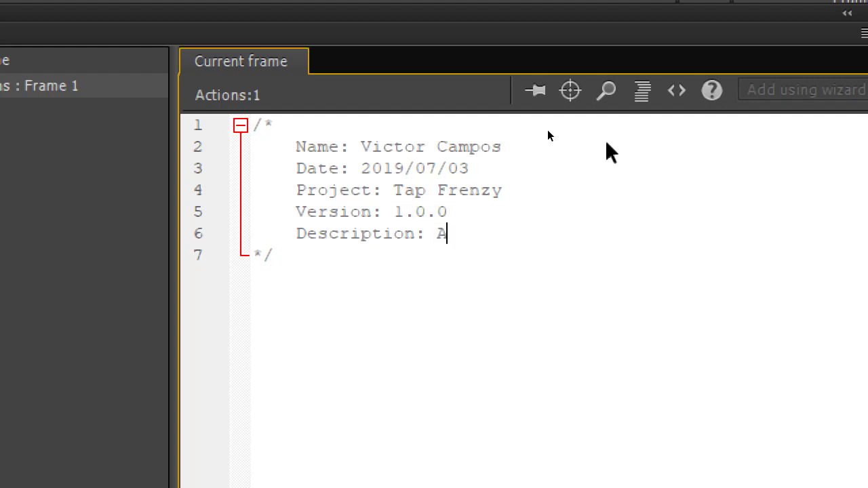
{"action": "type", "text": " fast-paced "}
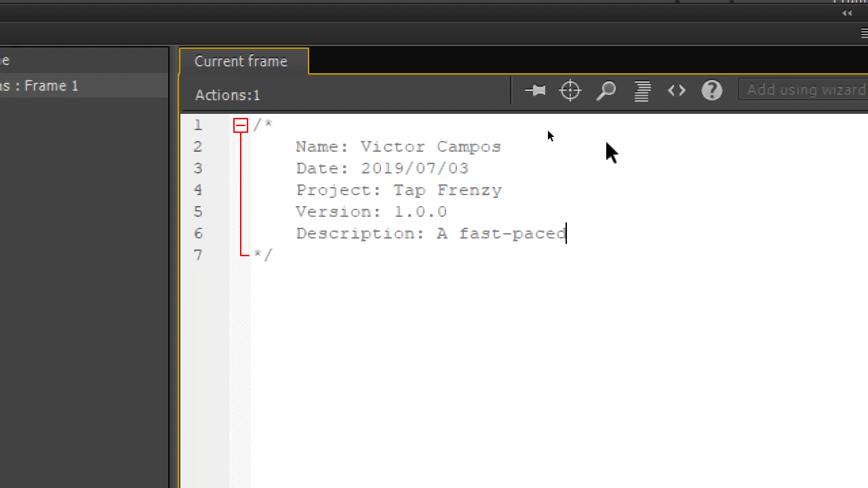
{"action": "type", "text": "tapping game to get t"}
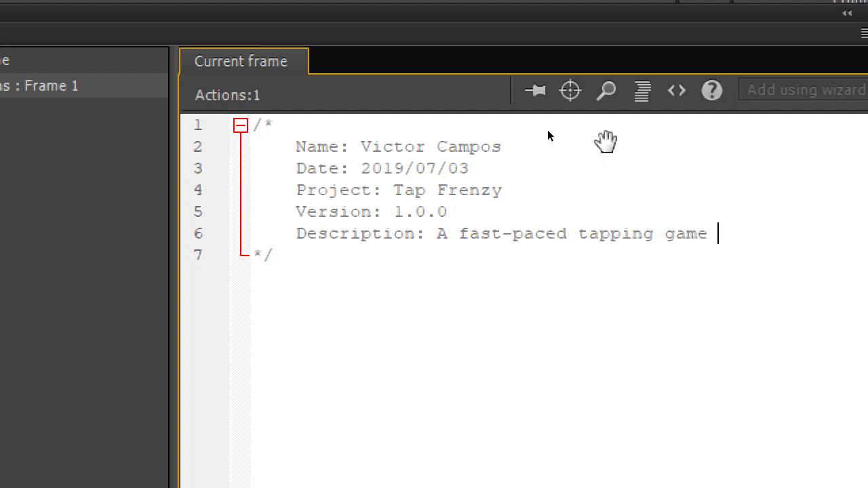
{"action": "type", "text": "he high"}
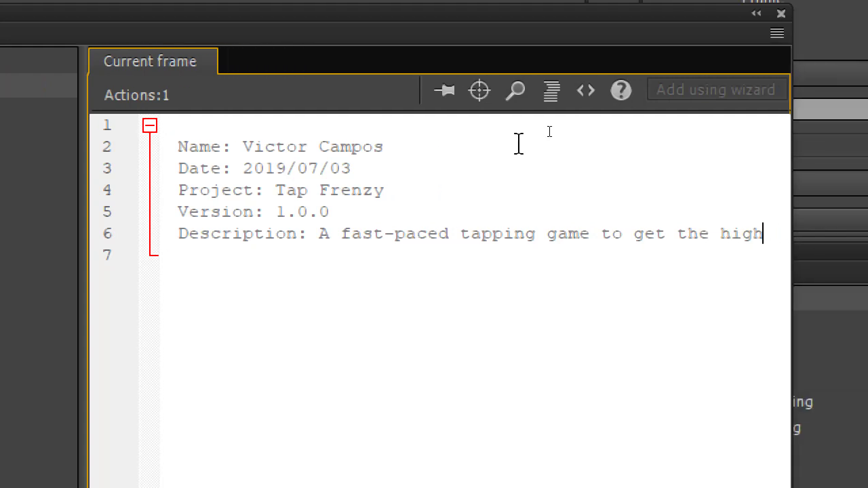
{"action": "type", "text": " score!"}
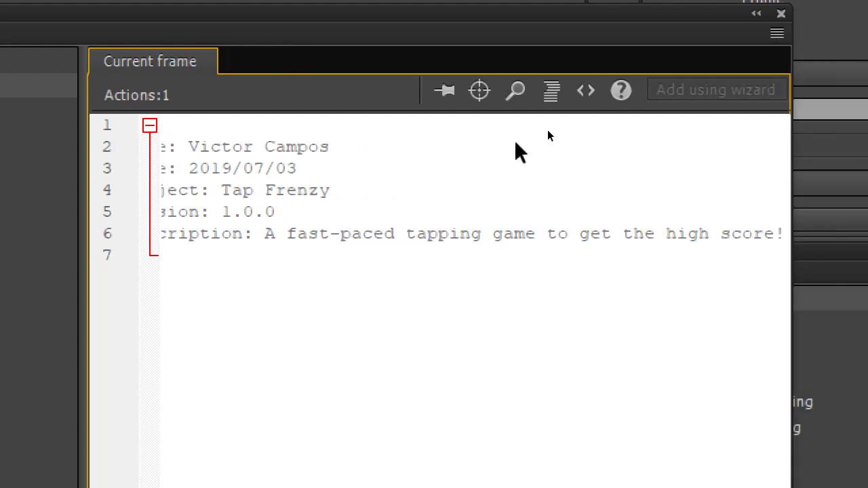
{"action": "left_click_drag", "start_coordinate": [795, 273], "coordinate": [858, 268]}
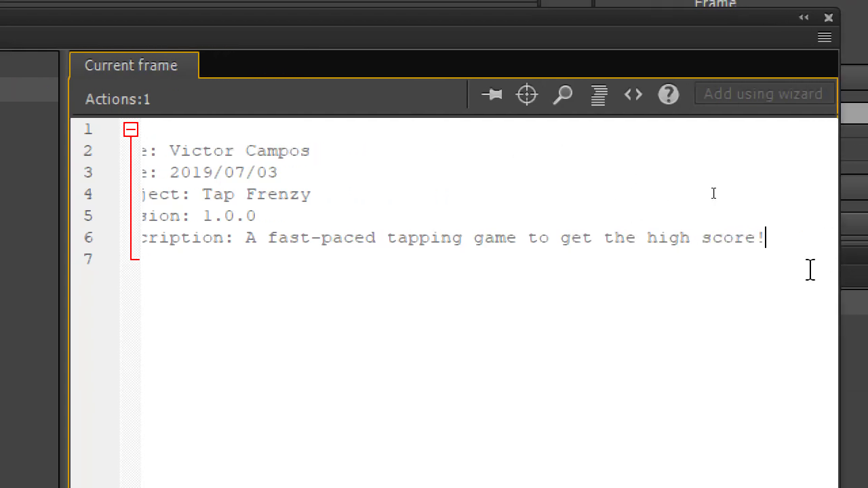
{"action": "key", "text": "Home"}
{"action": "key", "text": "Home"}
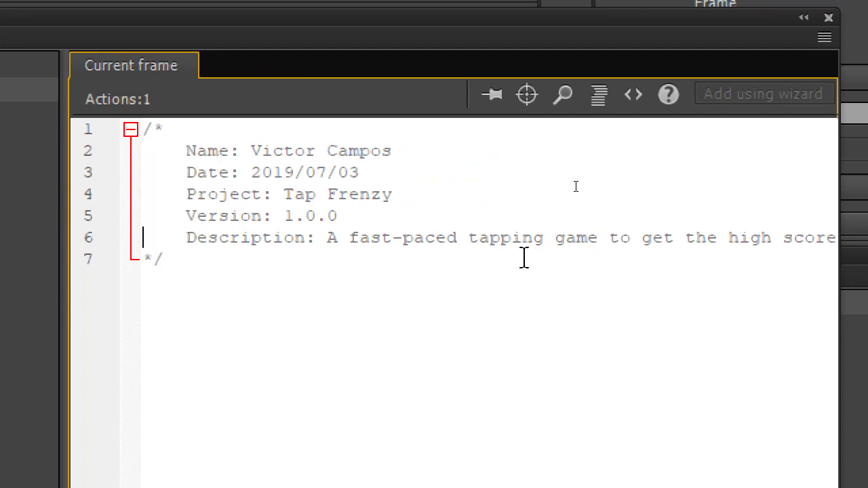
Add blank lines after the header comment, then type and delete two scratch test lines
{"action": "left_click", "coordinate": [523, 257]}
{"action": "key", "text": "Return"}
{"action": "key", "text": "Return"}
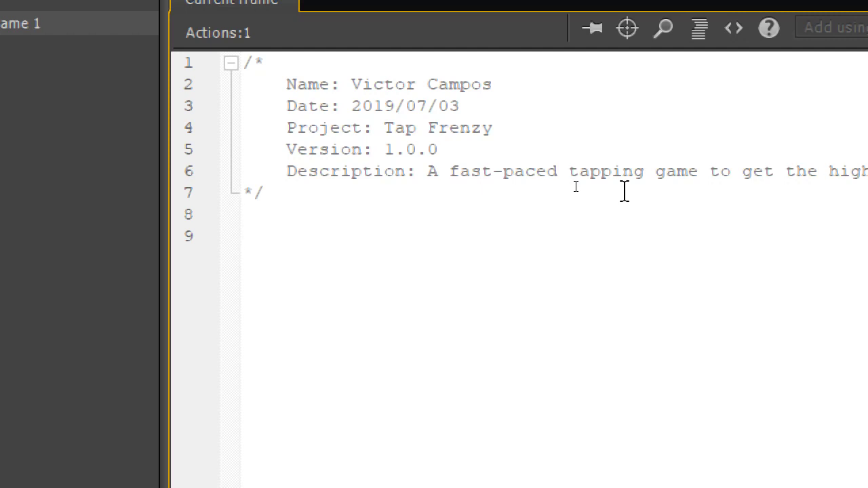
{"action": "type", "text": "//"}
{"action": "type", "text": " ddsfdsfdsfdsfdsffd"}
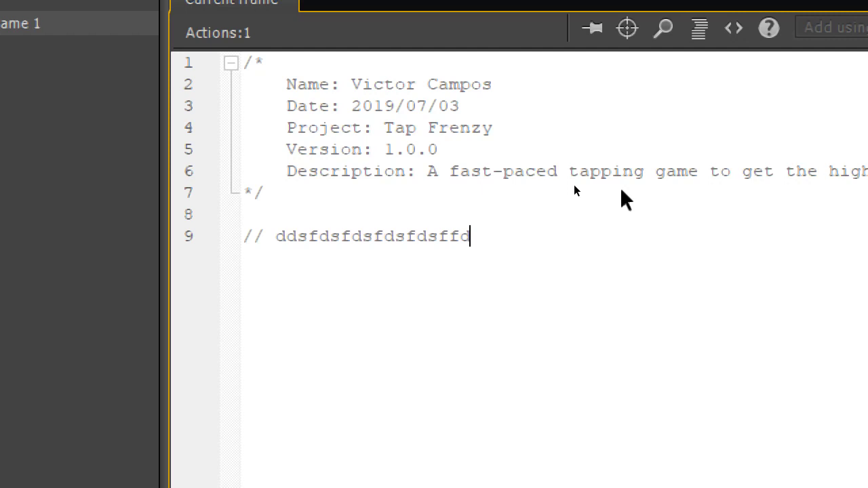
{"action": "key", "text": "Return"}
{"action": "type", "text": "ygyghghghg"}
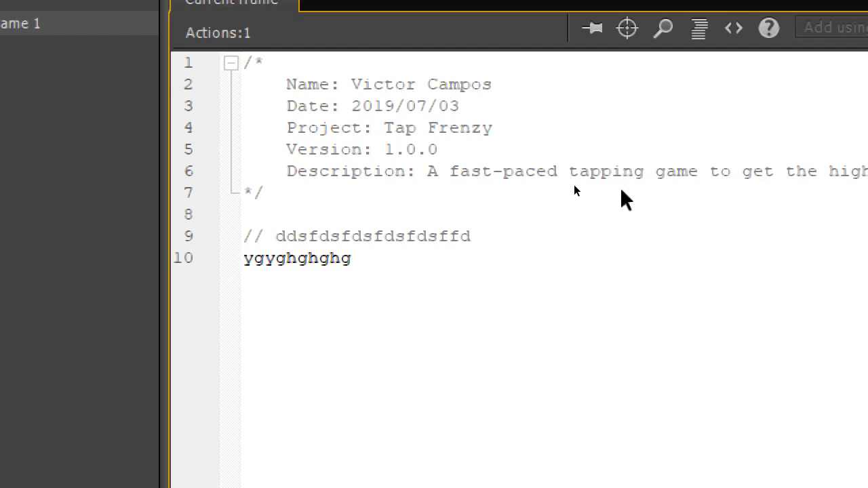
{"action": "key", "text": "shift+Home"}
{"action": "key", "text": "shift+Up"}
{"action": "key", "text": "BackSpace"}
Practise keyboard selection in the header comment, then begin a // comment on line 9
{"action": "key", "text": "Up"}
{"action": "key", "text": "Up"}
{"action": "key", "text": "Up"}
{"action": "key", "text": "Up"}
{"action": "key", "text": "Up"}
{"action": "key", "text": "Up"}
{"action": "key", "text": "Up"}
{"action": "key", "text": "Up"}
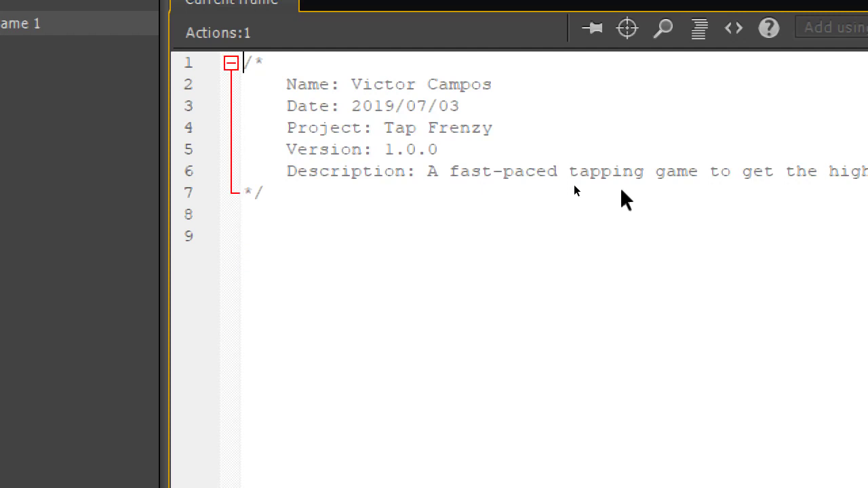
{"action": "key", "text": "shift+Right"}
{"action": "key", "text": "shift+Right"}
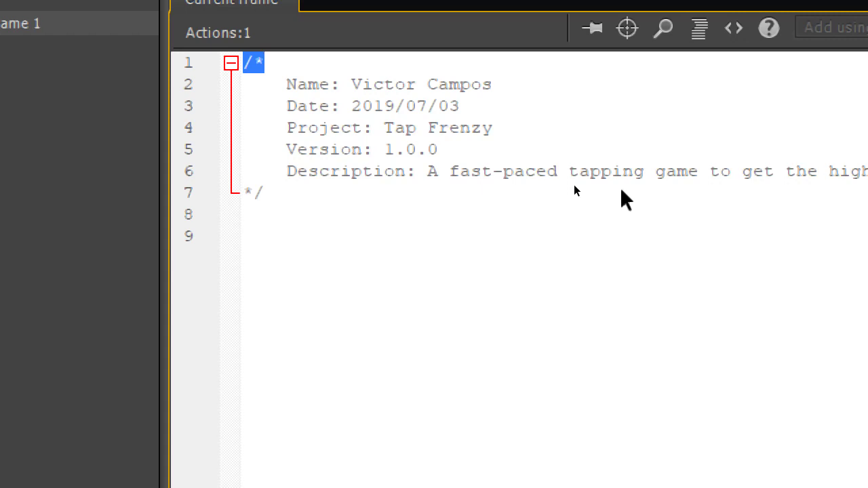
{"action": "key", "text": "Down"}
{"action": "key", "text": "Down"}
{"action": "key", "text": "Down"}
{"action": "key", "text": "Down"}
{"action": "key", "text": "Down"}
{"action": "key", "text": "Down"}
{"action": "key", "text": "Home"}
{"action": "key", "text": "shift+Right"}
{"action": "key", "text": "shift+Right"}
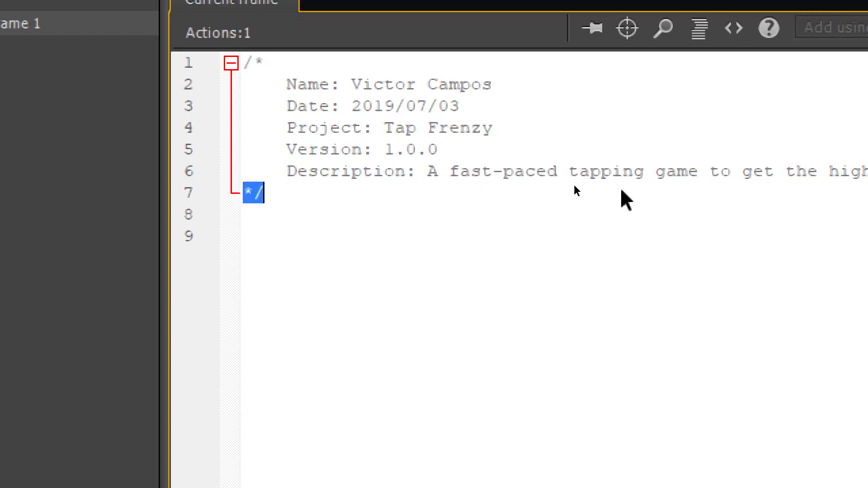
{"action": "key", "text": "Up"}
{"action": "key", "text": "Up"}
{"action": "key", "text": "Up"}
{"action": "key", "text": "Up"}
{"action": "key", "text": "Up"}
{"action": "key", "text": "shift+Down"}
{"action": "key", "text": "shift+Down"}
{"action": "key", "text": "shift+Down"}
{"action": "key", "text": "shift+Down"}
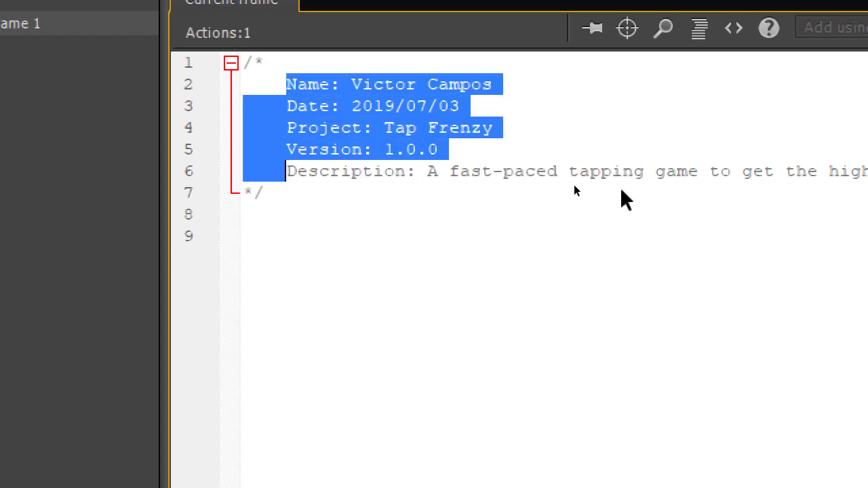
{"action": "key", "text": "Down"}
{"action": "key", "text": "Down"}
{"action": "key", "text": "Down"}
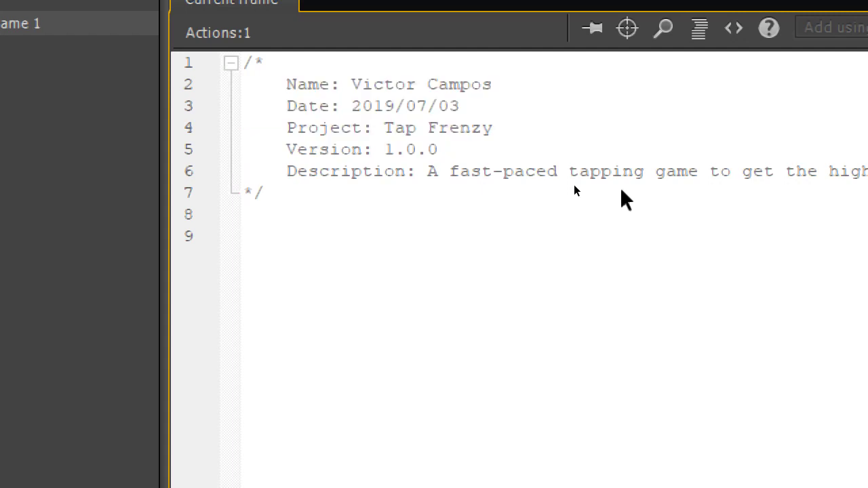
{"action": "type", "text": "// kjkdjkdjkdkjf"}
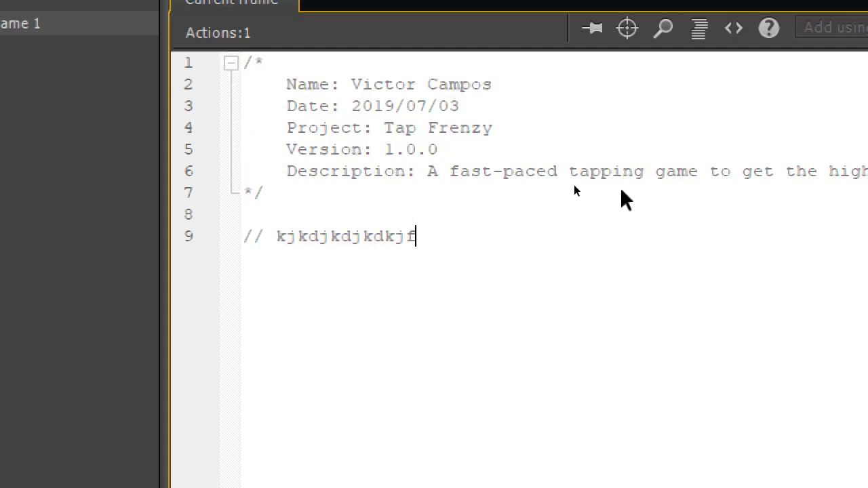
{"action": "key", "text": "BackSpace"}
{"action": "key", "text": "BackSpace"}
{"action": "key", "text": "BackSpace"}
{"action": "key", "text": "BackSpace"}
{"action": "key", "text": "BackSpace"}
{"action": "key", "text": "BackSpace"}
{"action": "key", "text": "BackSpace"}
{"action": "key", "text": "BackSpace"}
{"action": "key", "text": "BackSpace"}
{"action": "key", "text": "BackSpace"}
{"action": "key", "text": "BackSpace"}
{"action": "key", "text": "BackSpace"}
{"action": "key", "text": "BackSpace"}
Finish the comment 'Prevent the project from looping', add stop(); below it, and save
{"action": "type", "text": "Prevent the "}
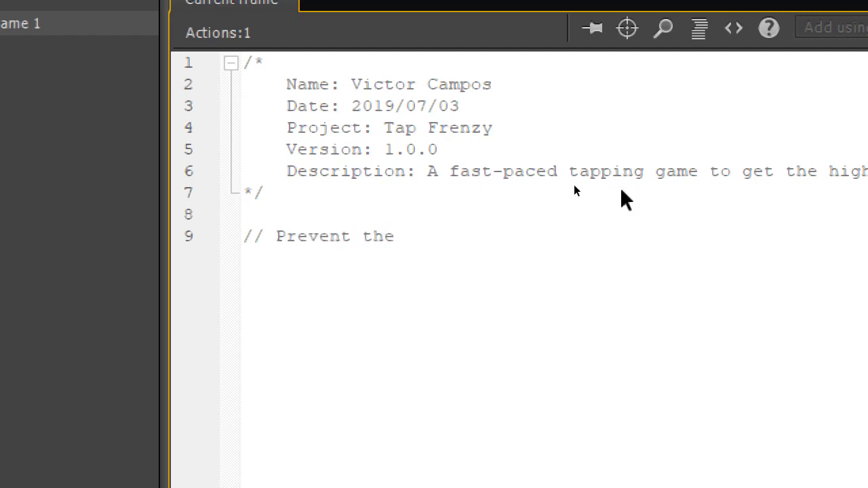
{"action": "type", "text": "project from looping"}
{"action": "key", "text": "Return"}
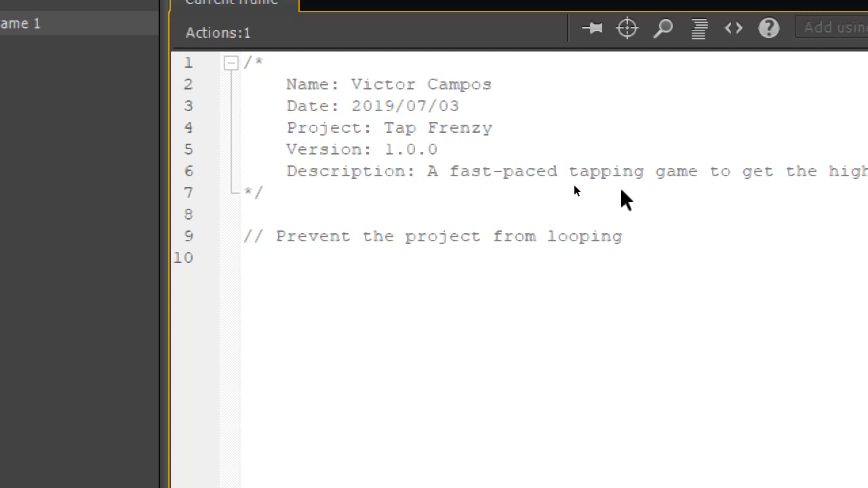
{"action": "type", "text": "stop();"}
{"action": "key", "text": "ctrl+s"}
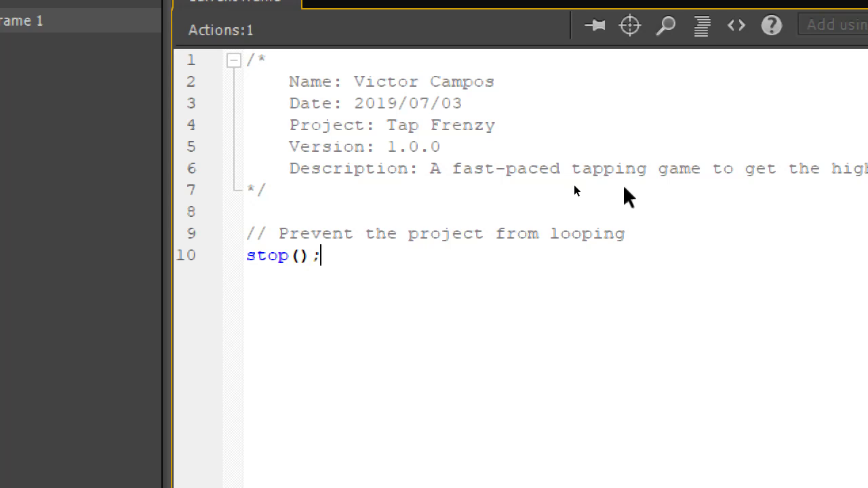
{"action": "key", "text": "super+minus"}
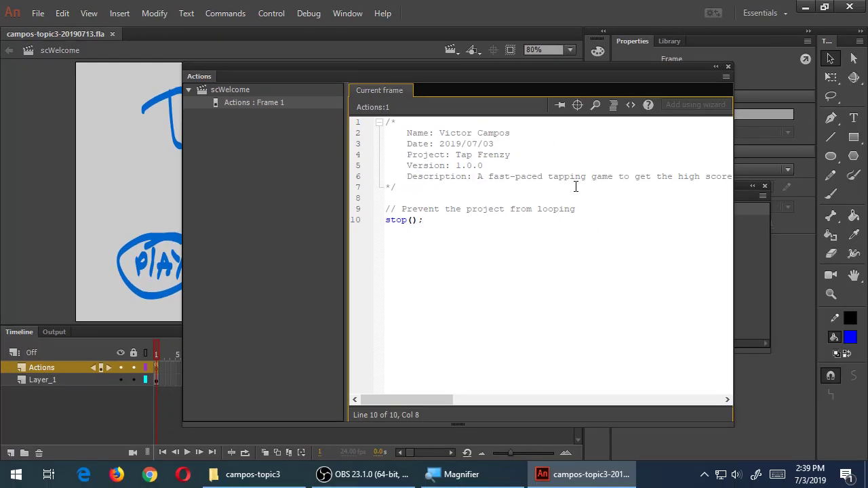
Shorten the Actions panel and move it left to uncover the Scene panel
{"action": "left_click_drag", "start_coordinate": [506, 423], "coordinate": [502, 321]}
{"action": "left_click_drag", "start_coordinate": [461, 66], "coordinate": [358, 77]}
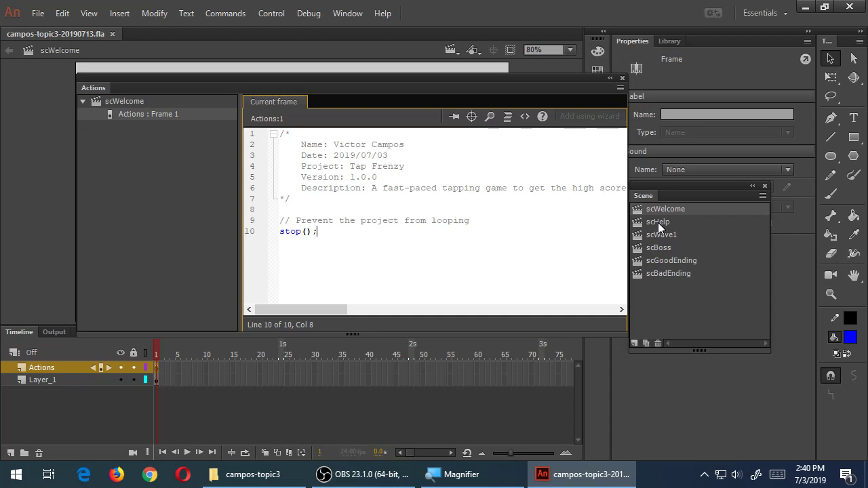
In scHelp, add a layer named Actions with stop(); in frame 1
{"action": "left_click", "coordinate": [658, 223]}
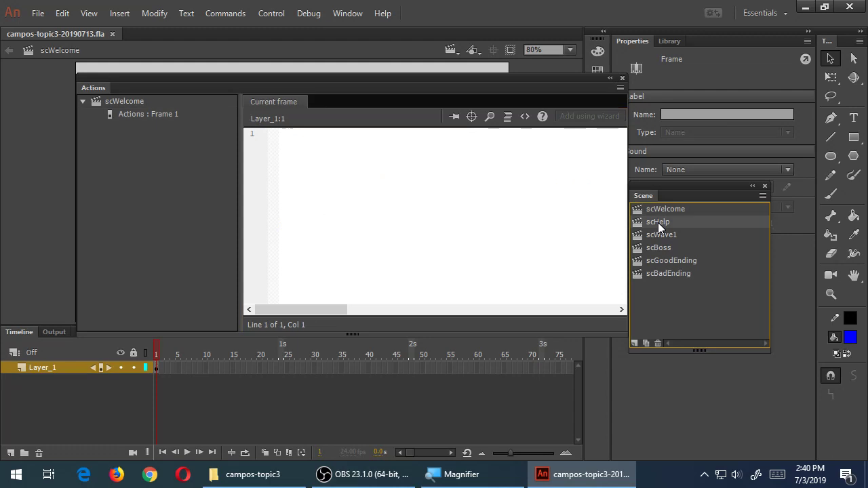
{"action": "left_click", "coordinate": [9, 452]}
{"action": "double_click", "coordinate": [36, 367]}
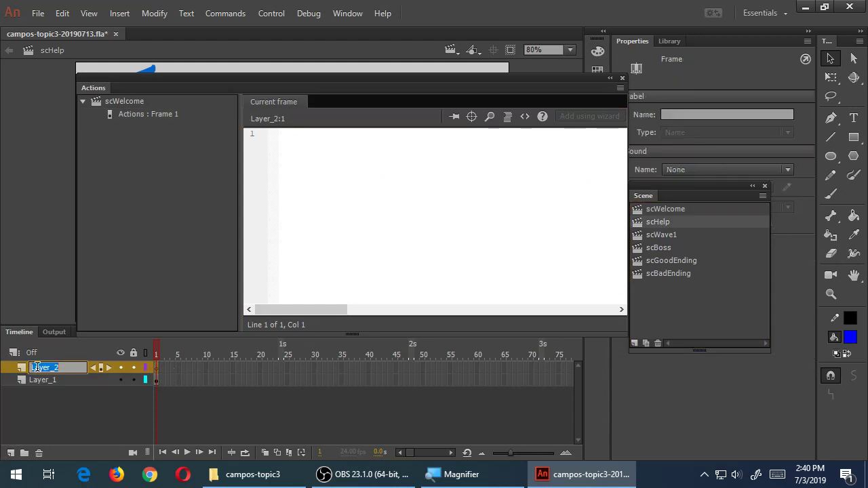
{"action": "type", "text": "Actions"}
{"action": "key", "text": "Return"}
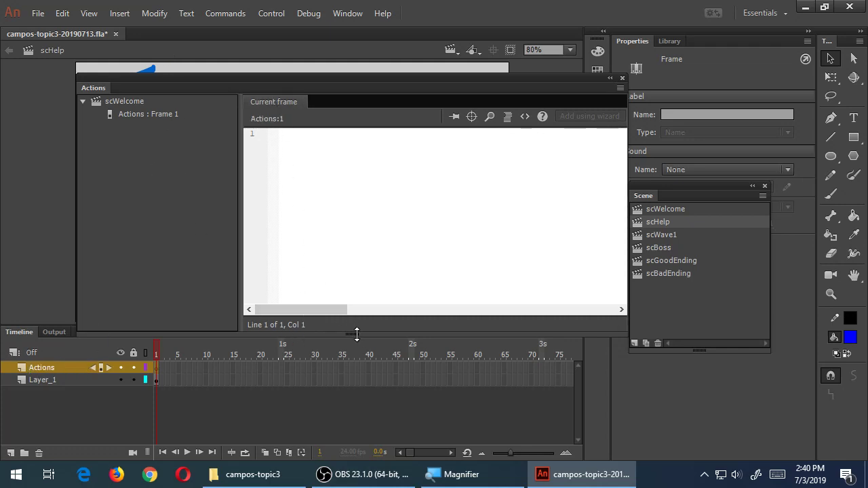
{"action": "left_click_drag", "start_coordinate": [265, 80], "coordinate": [271, 156]}
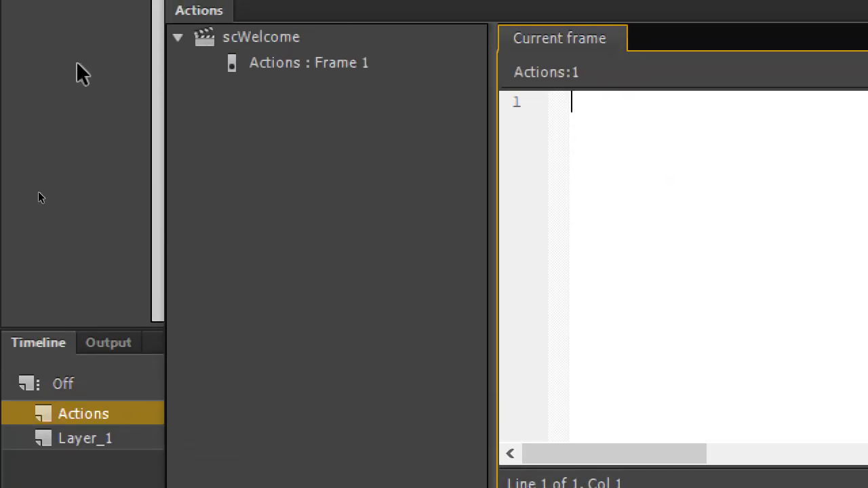
{"action": "type", "text": "stop();"}
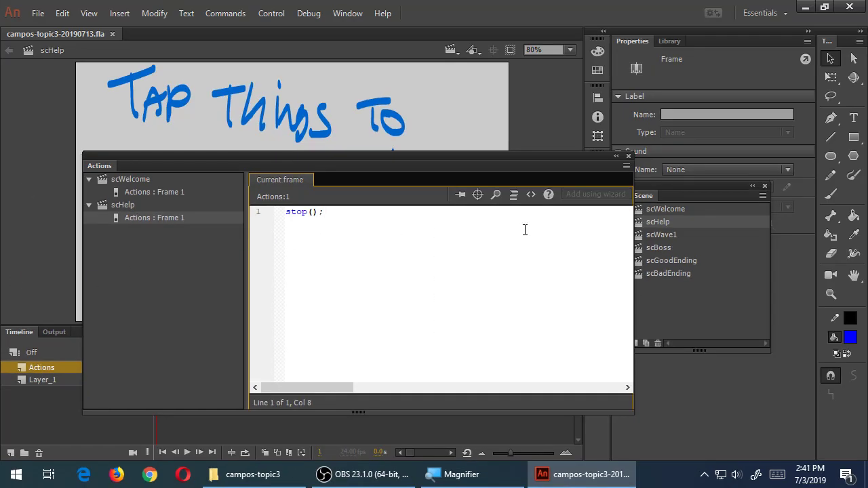
{"action": "left_click_drag", "start_coordinate": [173, 156], "coordinate": [189, 86]}
Copy scHelp's Actions layer and paste it into scWave1
{"action": "right_click", "coordinate": [54, 370]}
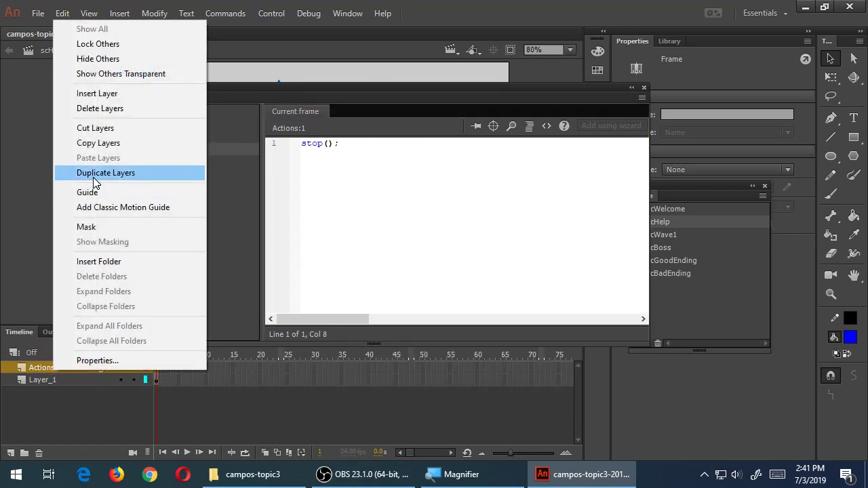
{"action": "left_click", "coordinate": [103, 145]}
{"action": "left_click", "coordinate": [675, 235]}
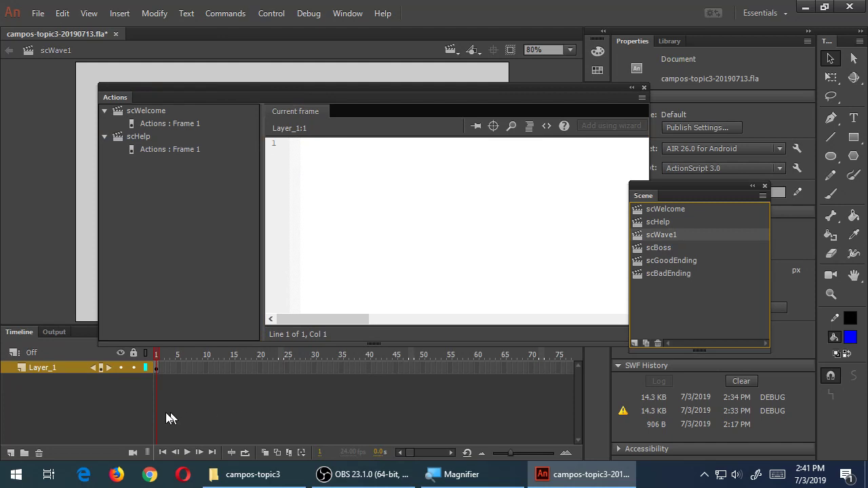
{"action": "right_click", "coordinate": [44, 367]}
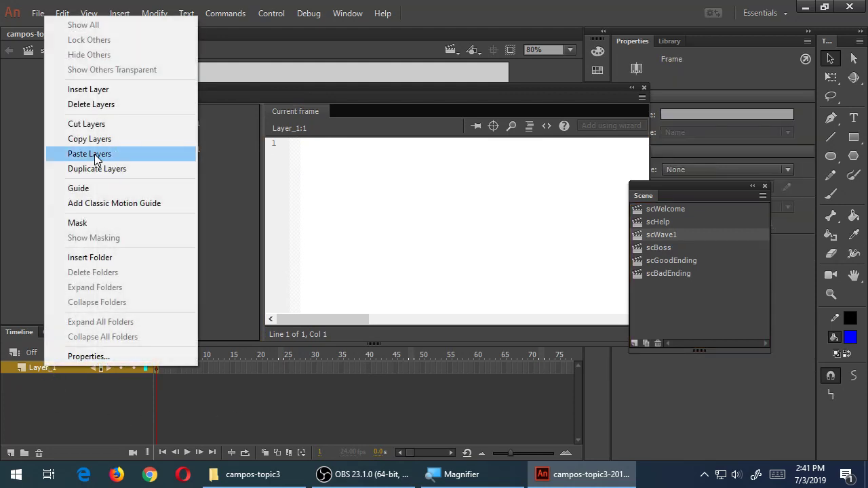
{"action": "left_click", "coordinate": [97, 155]}
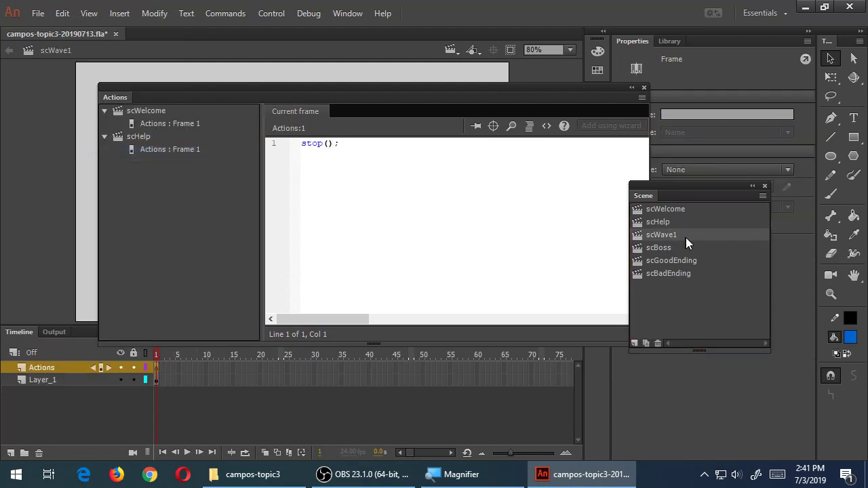
Paste the Actions layer into scBoss, scGoodEnding and scBadEnding
{"action": "left_click", "coordinate": [648, 249]}
{"action": "right_click", "coordinate": [31, 369]}
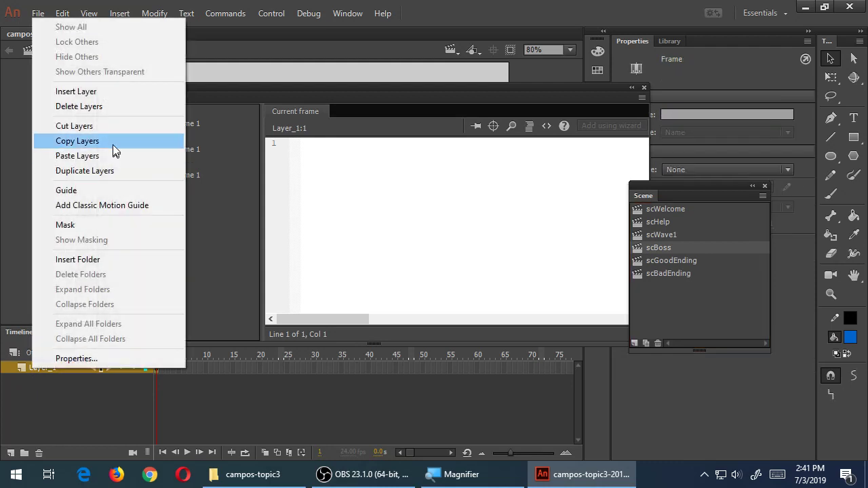
{"action": "left_click", "coordinate": [108, 155]}
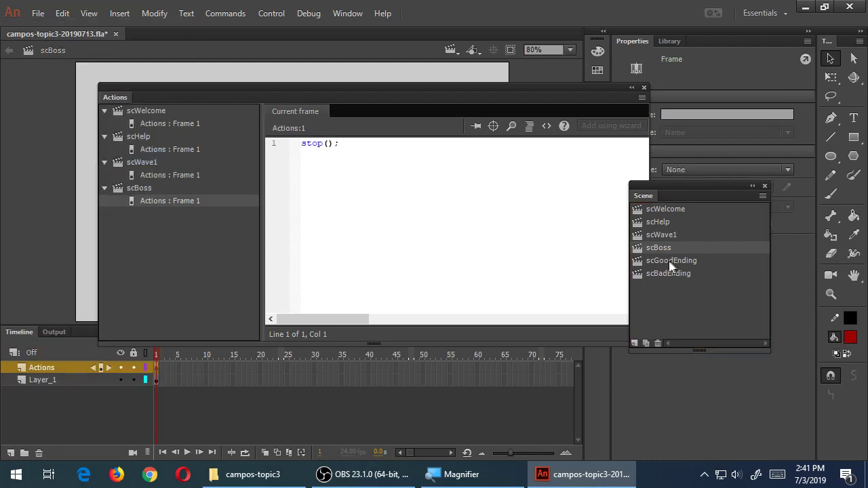
{"action": "left_click", "coordinate": [661, 262]}
{"action": "right_click", "coordinate": [32, 367]}
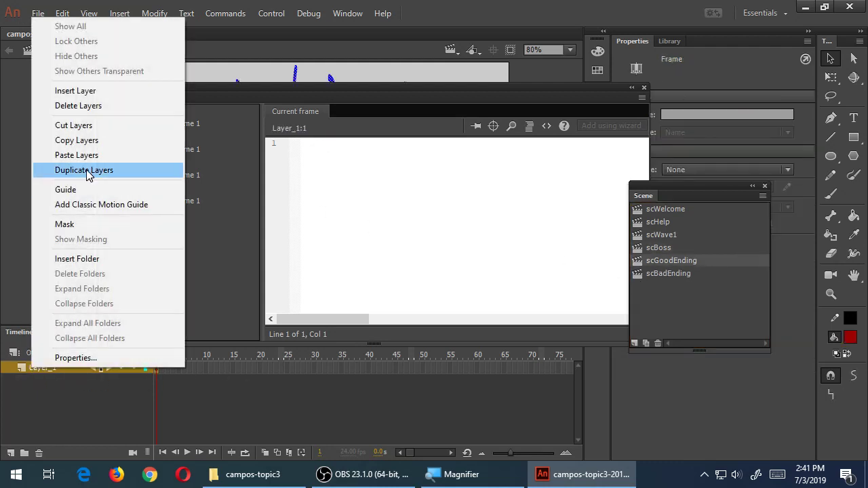
{"action": "left_click", "coordinate": [164, 156]}
{"action": "left_click", "coordinate": [677, 279]}
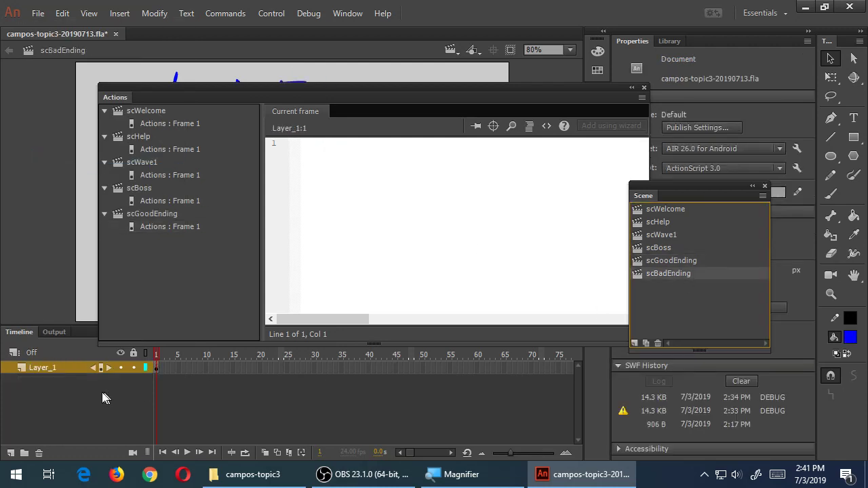
{"action": "right_click", "coordinate": [27, 380]}
{"action": "left_click", "coordinate": [98, 159]}
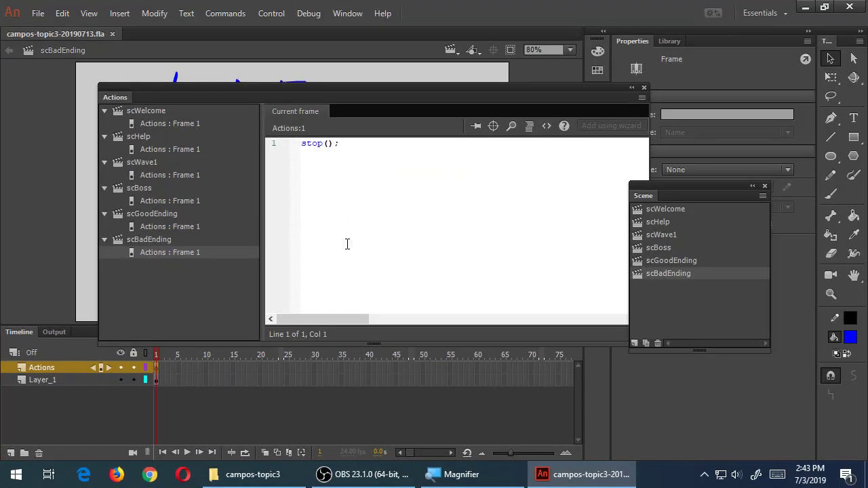
Re-publish the Tap Frenzy APK via AIR 26.0 for Android Settings, accepting the warning
{"action": "left_click", "coordinate": [38, 13]}
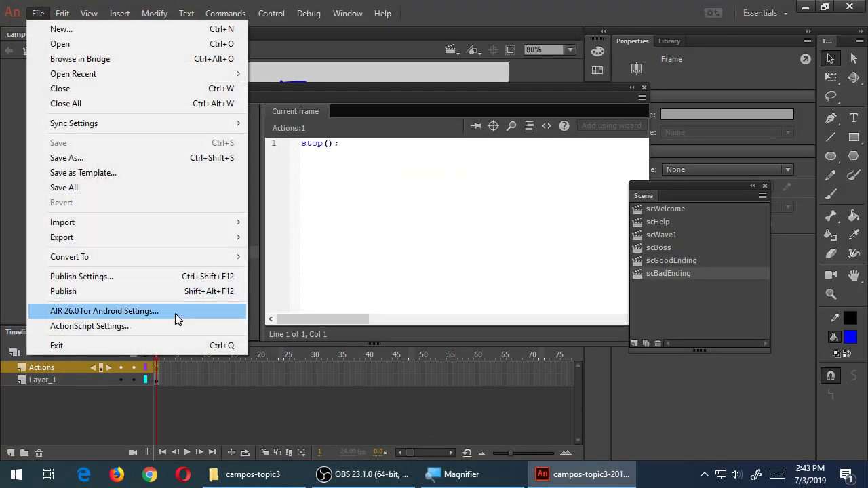
{"action": "left_click", "coordinate": [104, 311]}
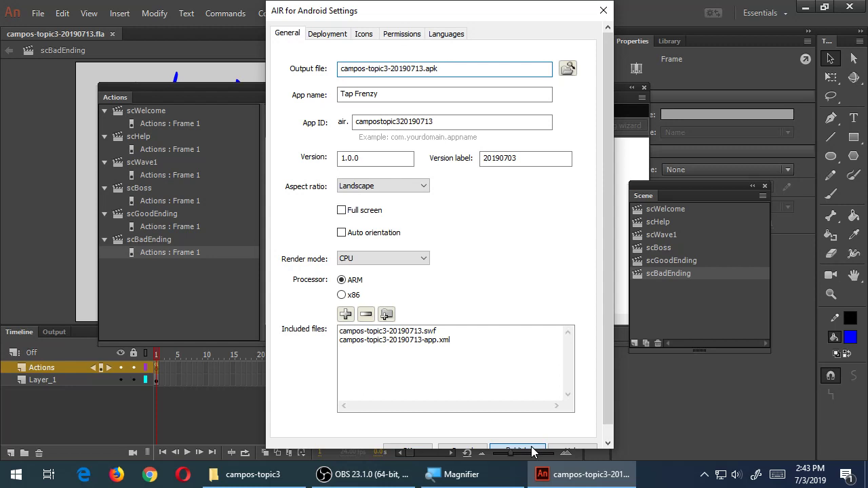
{"action": "left_click", "coordinate": [533, 451]}
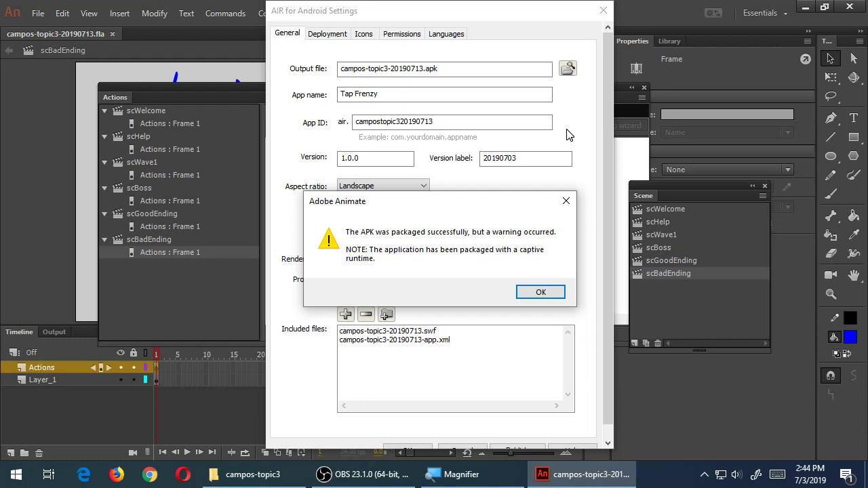
{"action": "left_click", "coordinate": [557, 294]}
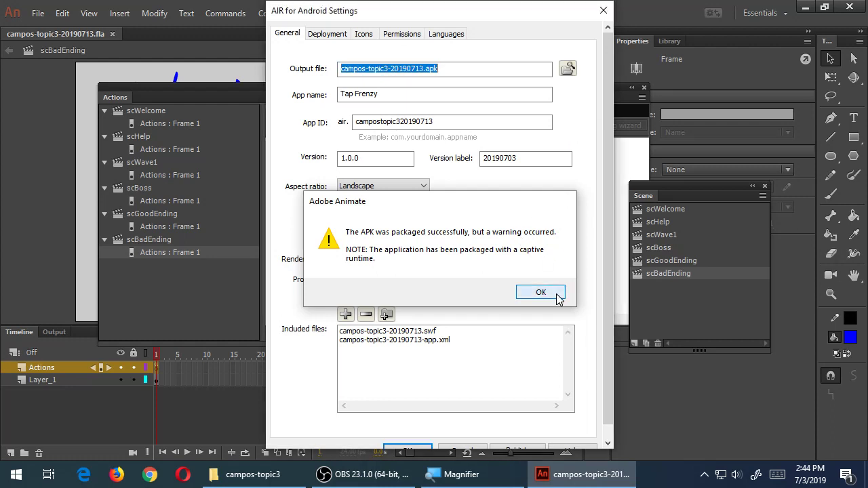
{"action": "left_click", "coordinate": [424, 450]}
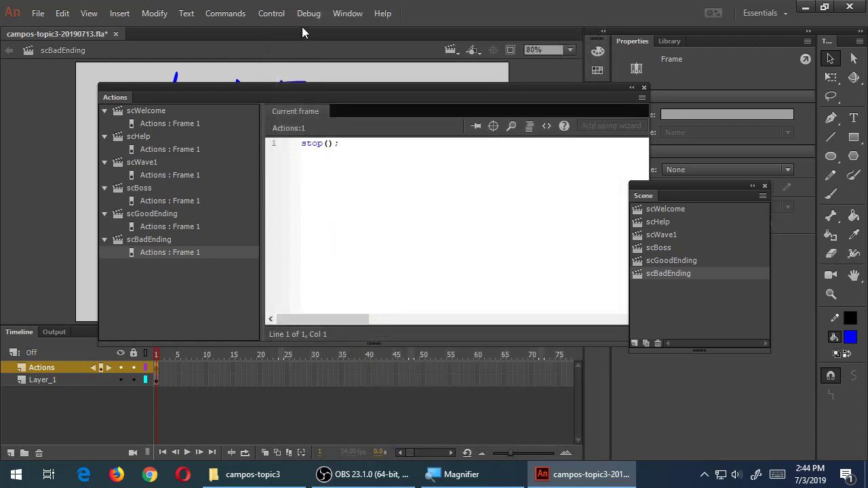
Debug the movie on the USB-connected Android device, accepting the captive runtime packaging warning
{"action": "left_click", "coordinate": [309, 14]}
{"action": "mouse_move", "coordinate": [340, 51]}
{"action": "mouse_move", "coordinate": [665, 88]}
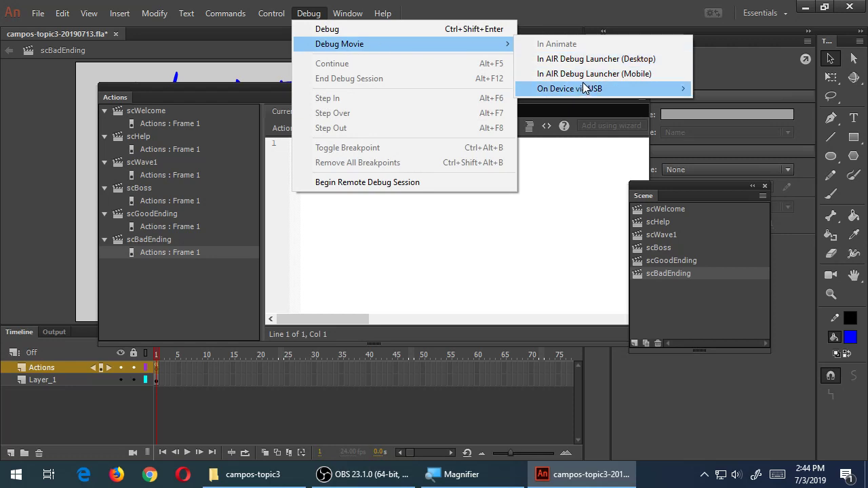
{"action": "left_click", "coordinate": [725, 92]}
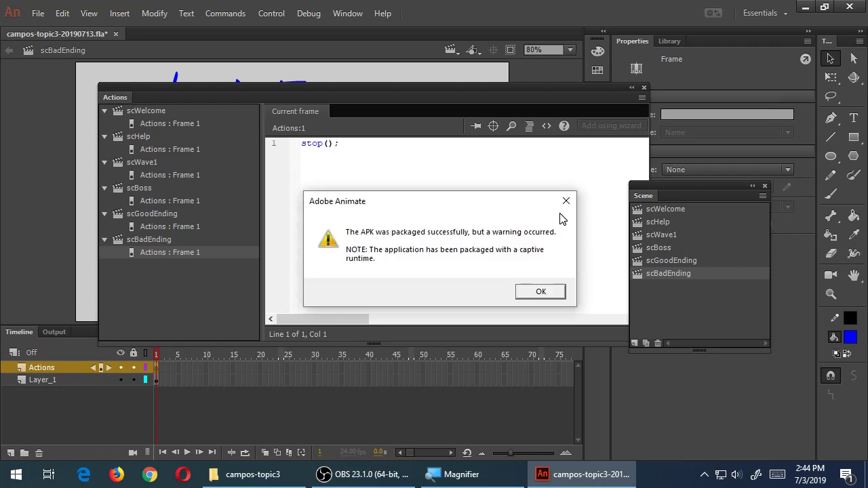
{"action": "left_click", "coordinate": [540, 291]}
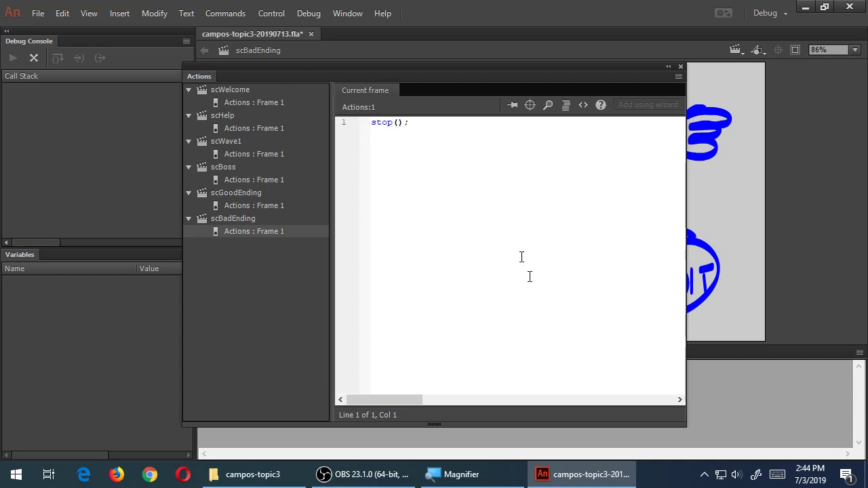
End the device debug session to return to the standard workspace
{"action": "left_click", "coordinate": [310, 17]}
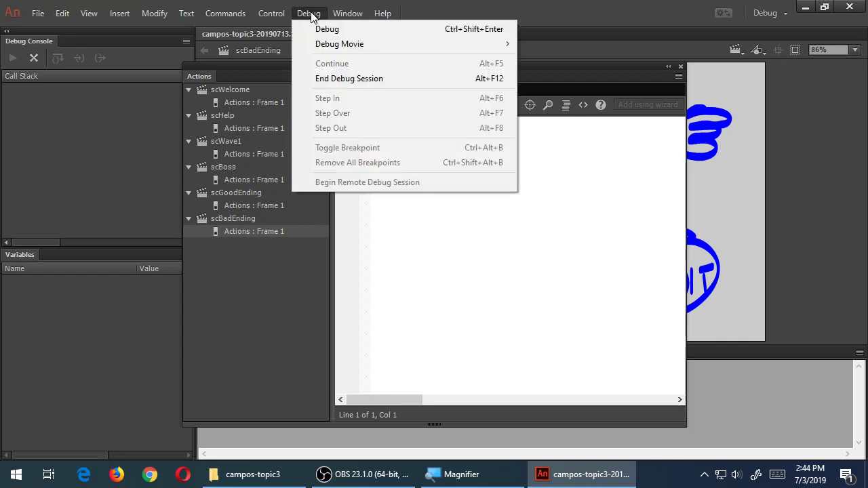
{"action": "left_click", "coordinate": [347, 79]}
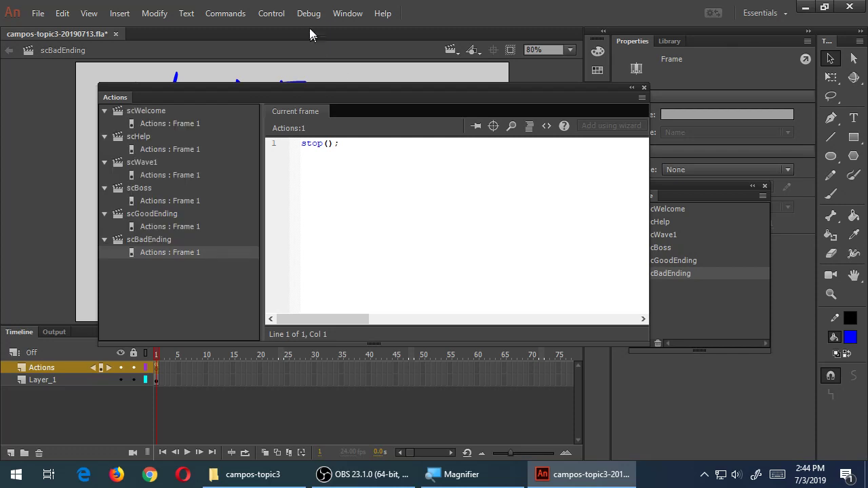
{"action": "left_click", "coordinate": [309, 14]}
{"action": "mouse_move", "coordinate": [330, 44]}
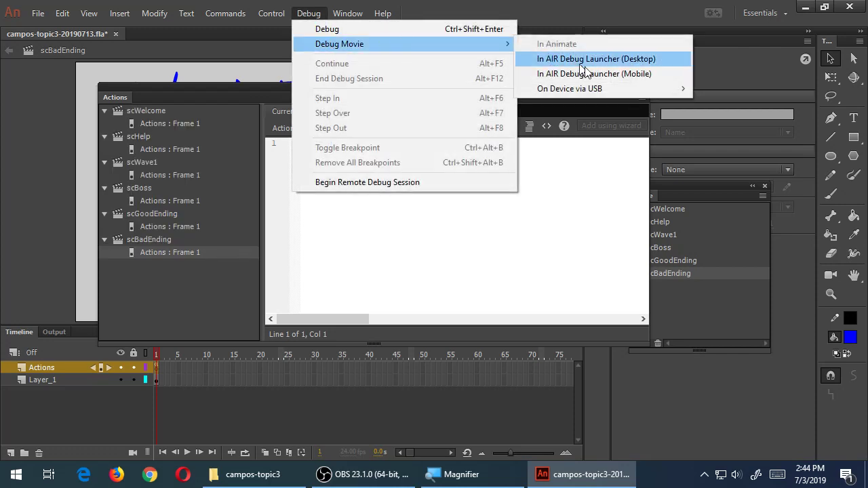
Run Tap Frenzy in the AIR Debug Launcher (Mobile) and turn on the simulator's Touch layer
{"action": "left_click", "coordinate": [648, 79]}
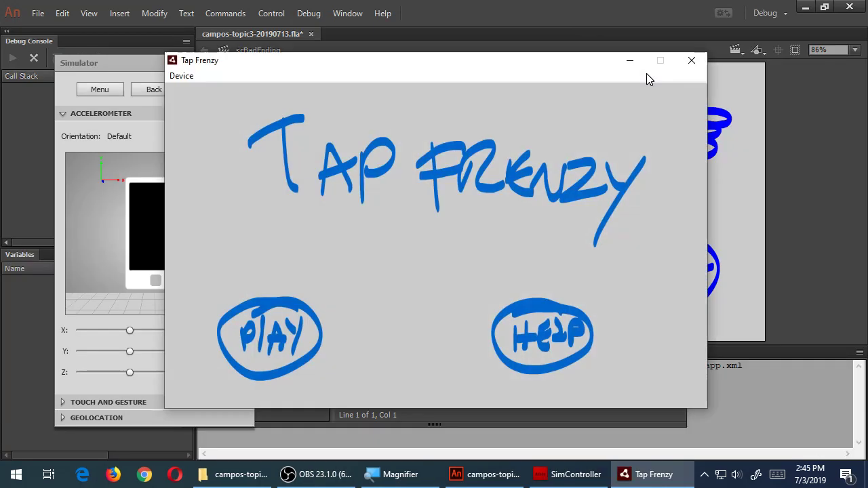
{"action": "left_click_drag", "start_coordinate": [494, 76], "coordinate": [628, 58]}
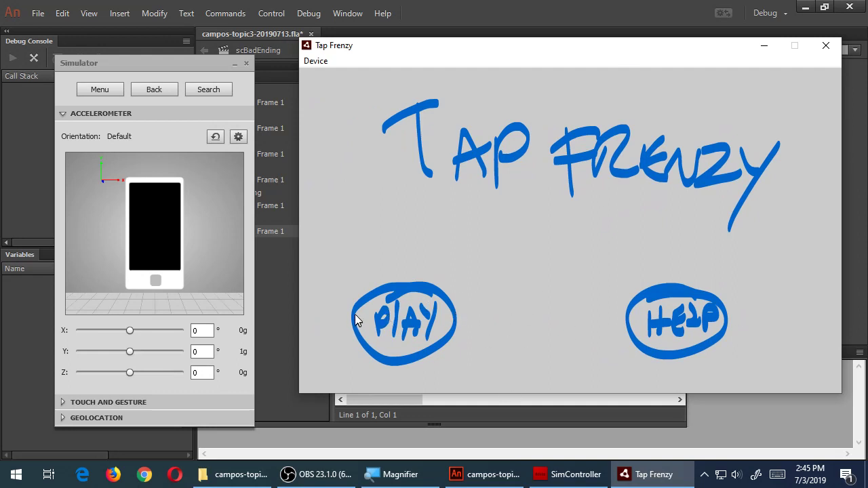
{"action": "left_click", "coordinate": [64, 403]}
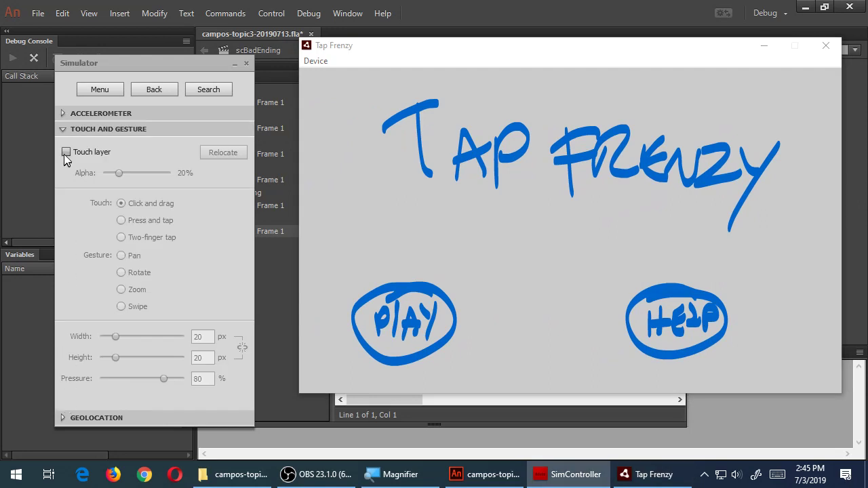
{"action": "left_click", "coordinate": [66, 152]}
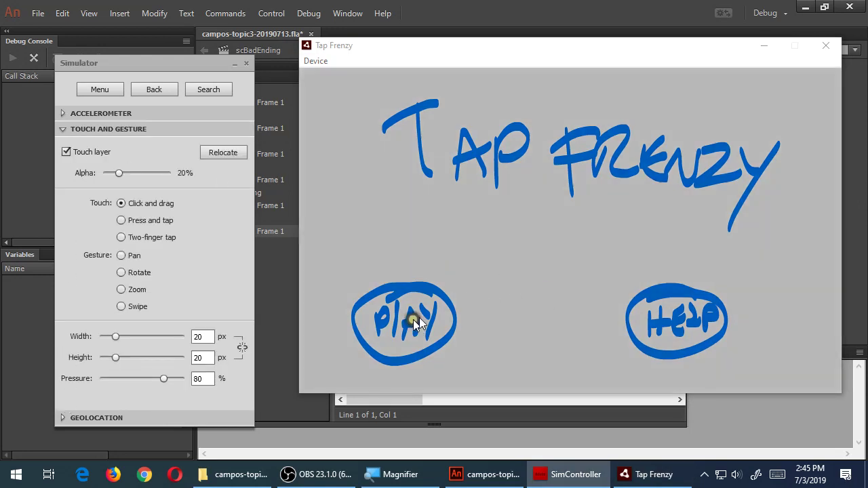
{"action": "left_click", "coordinate": [74, 155]}
{"action": "left_click", "coordinate": [75, 155]}
{"action": "left_click", "coordinate": [316, 17]}
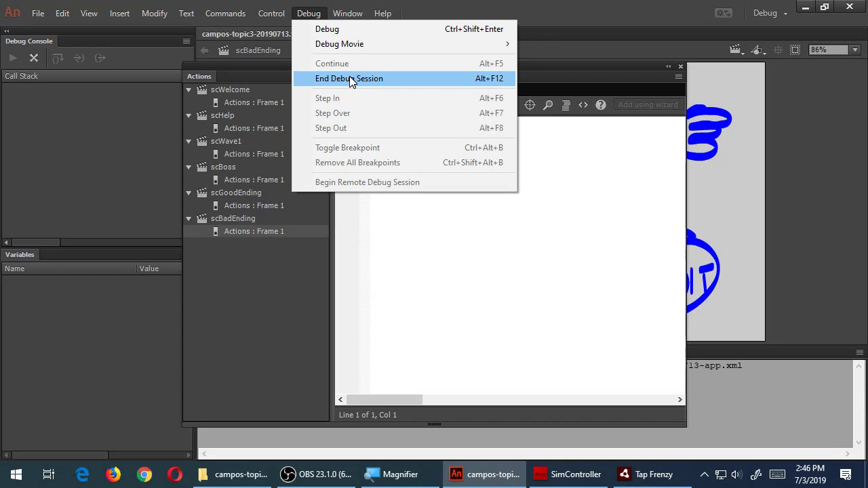
End the mobile debug session and move the Actions panel lower over the stage
{"action": "left_click", "coordinate": [350, 79]}
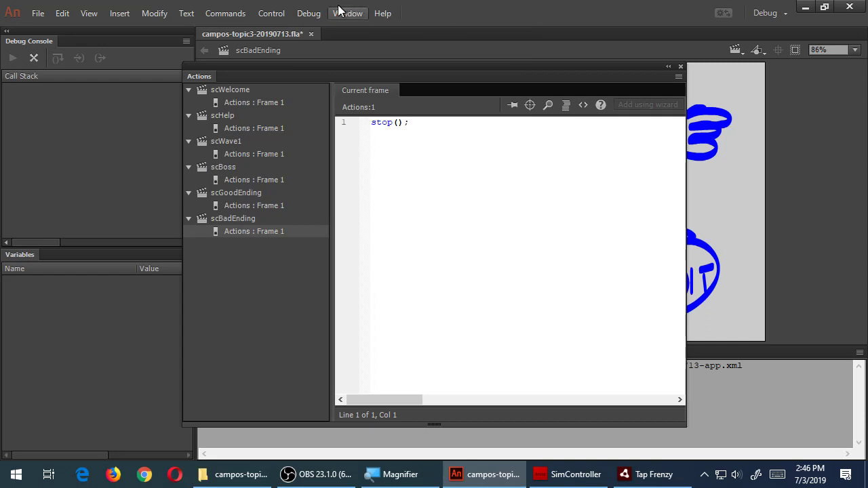
{"action": "left_click", "coordinate": [309, 13]}
{"action": "left_click", "coordinate": [350, 80]}
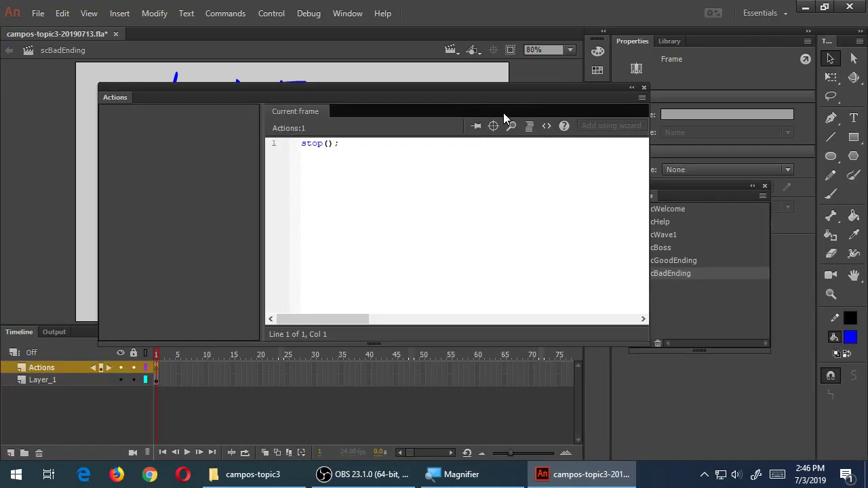
{"action": "left_click_drag", "start_coordinate": [456, 91], "coordinate": [472, 140]}
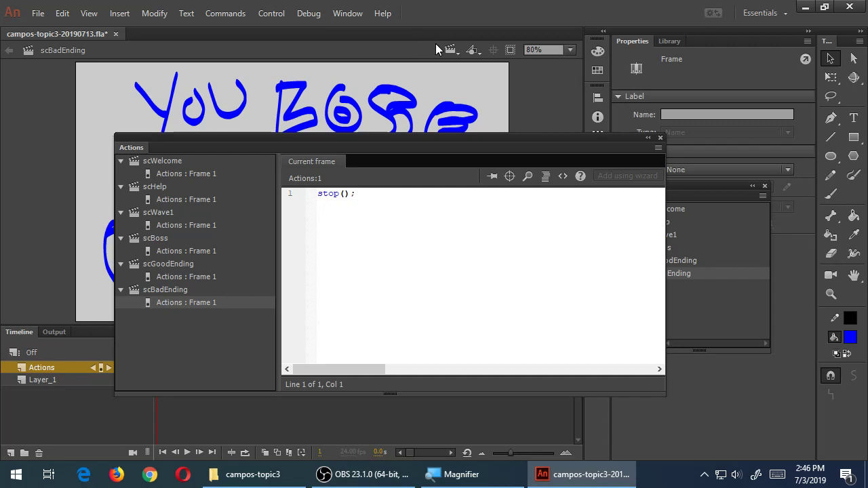
Reposition the floating Actions panel and toggle it collapsed and expanded
{"action": "left_click_drag", "start_coordinate": [419, 142], "coordinate": [372, 148]}
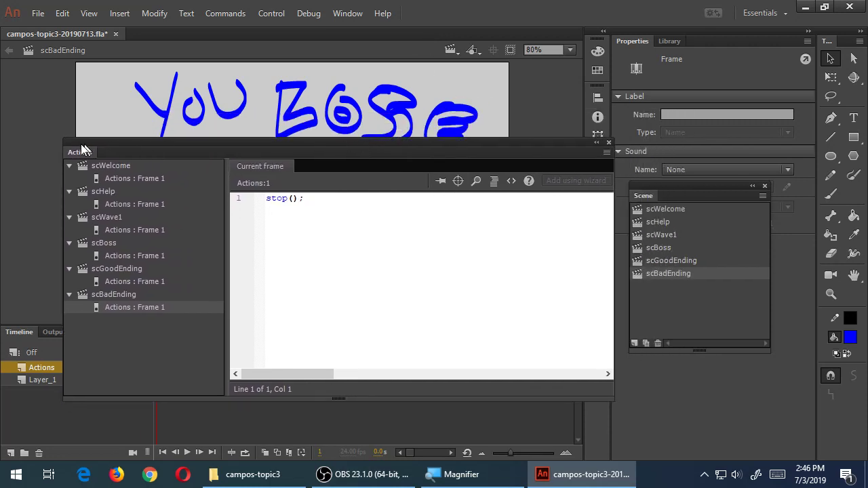
{"action": "left_click_drag", "start_coordinate": [96, 146], "coordinate": [118, 161]}
{"action": "mouse_move", "coordinate": [220, 154]}
{"action": "left_mouse_down"}
{"action": "mouse_move", "coordinate": [138, 140]}
{"action": "mouse_move", "coordinate": [163, 136]}
{"action": "mouse_move", "coordinate": [235, 154]}
{"action": "left_mouse_up"}
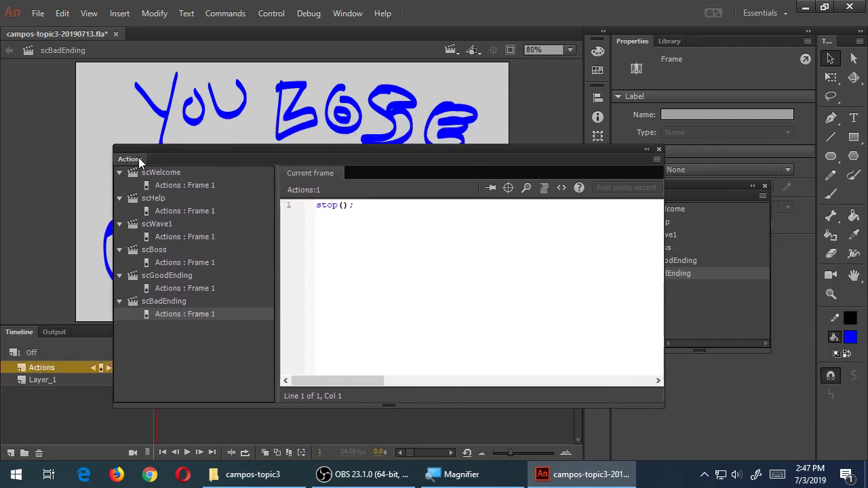
{"action": "double_click", "coordinate": [139, 161]}
{"action": "double_click", "coordinate": [138, 160]}
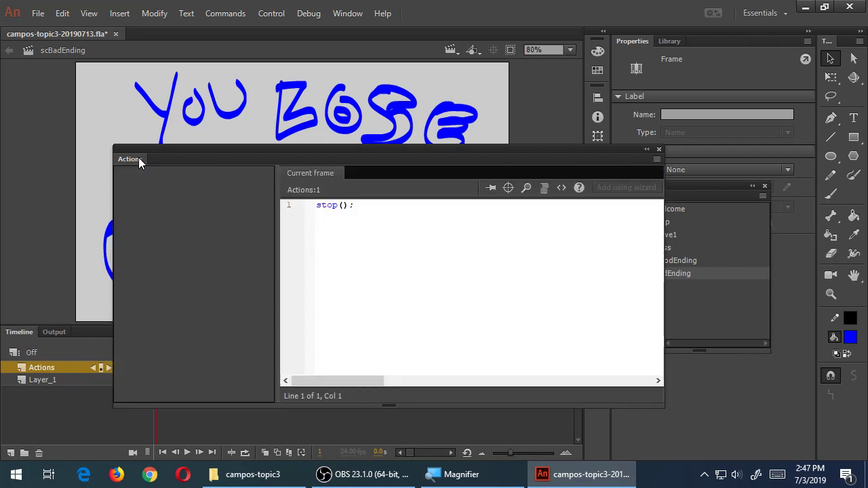
{"action": "double_click", "coordinate": [135, 160]}
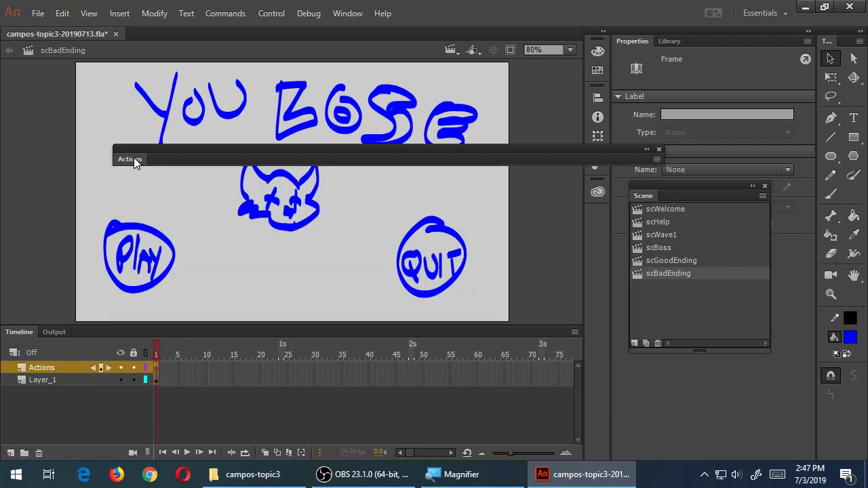
{"action": "double_click", "coordinate": [133, 159]}
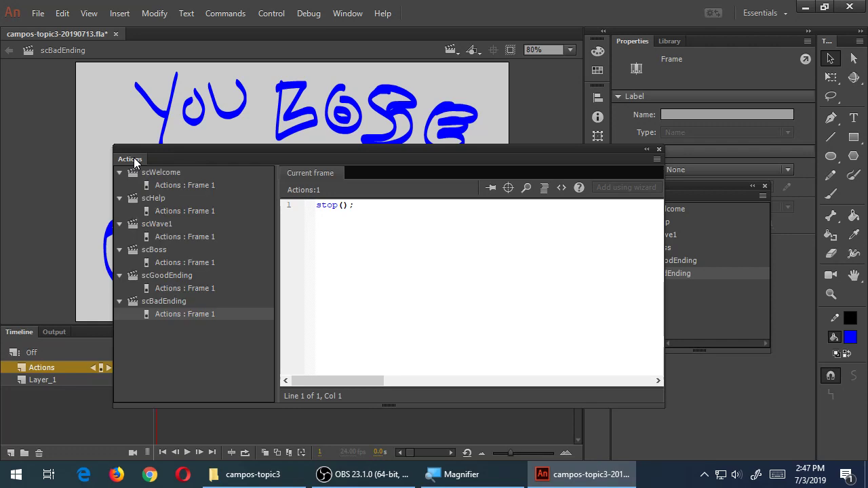
Reopen the Actions layer's frame 1 stop(); script and toggle the editor between icon and expanded
{"action": "left_click", "coordinate": [659, 148]}
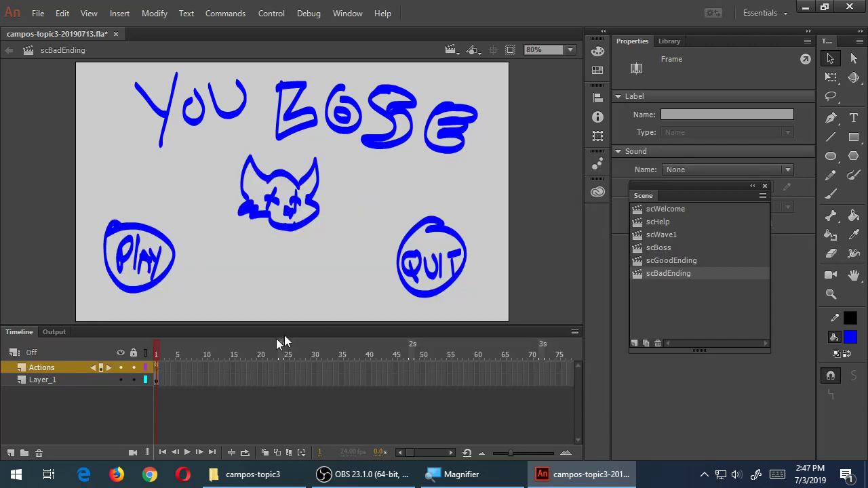
{"action": "right_click", "coordinate": [157, 367]}
{"action": "left_click", "coordinate": [204, 451]}
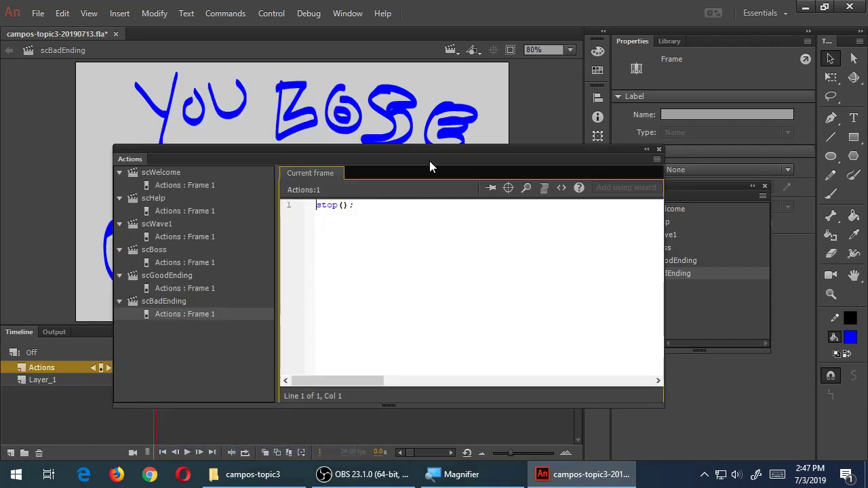
{"action": "left_click", "coordinate": [647, 149]}
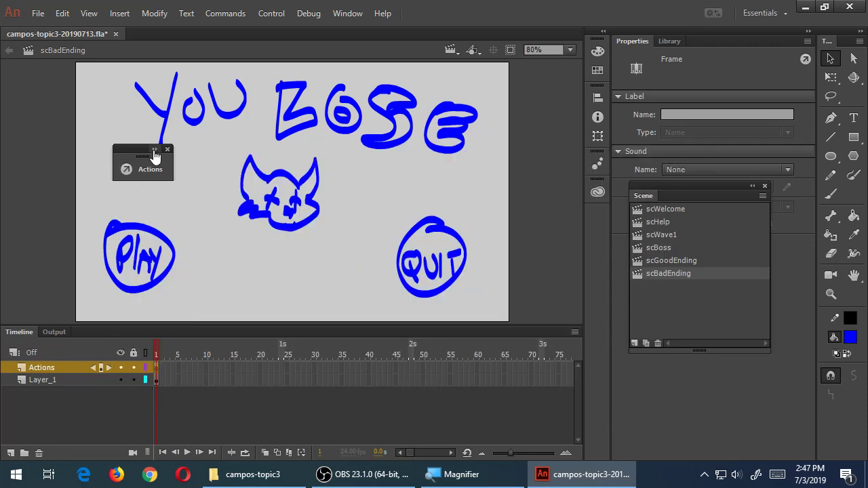
{"action": "left_click", "coordinate": [155, 149]}
{"action": "left_click", "coordinate": [647, 149]}
{"action": "left_click", "coordinate": [154, 149]}
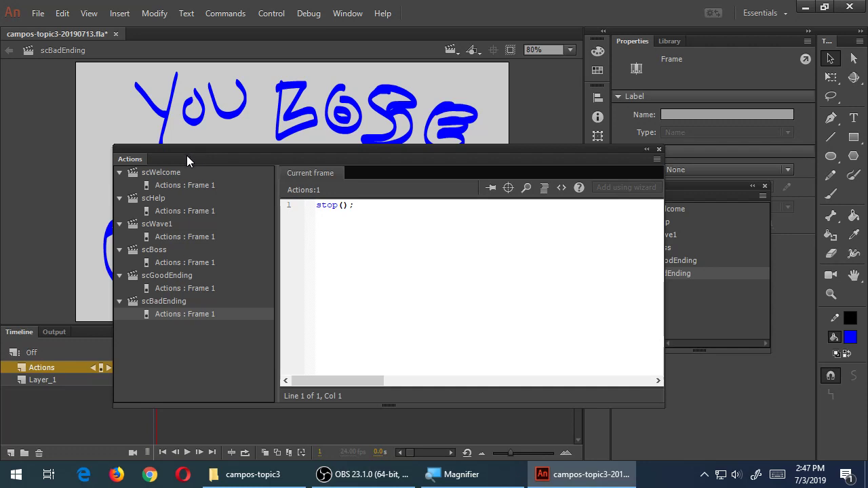
Collapse the script editor and switch to the scWelcome scene
{"action": "double_click", "coordinate": [132, 160]}
{"action": "double_click", "coordinate": [134, 160]}
{"action": "double_click", "coordinate": [134, 161]}
{"action": "double_click", "coordinate": [134, 162]}
{"action": "double_click", "coordinate": [133, 162]}
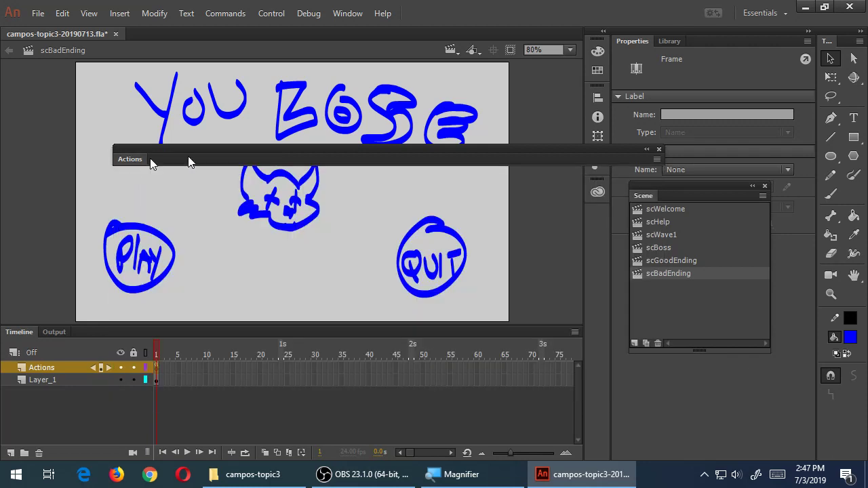
{"action": "left_click", "coordinate": [679, 209]}
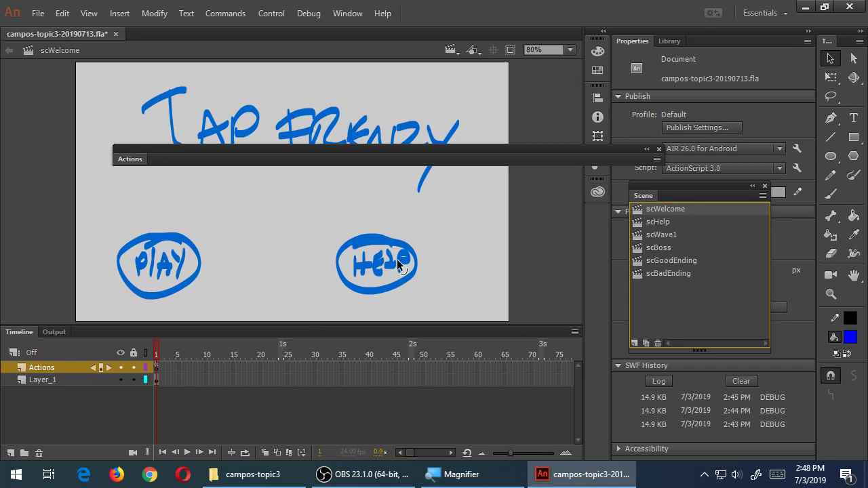
Marquee-select the whole HELP drawing on scWelcome and open its context menu
{"action": "left_click_drag", "start_coordinate": [321, 205], "coordinate": [452, 313]}
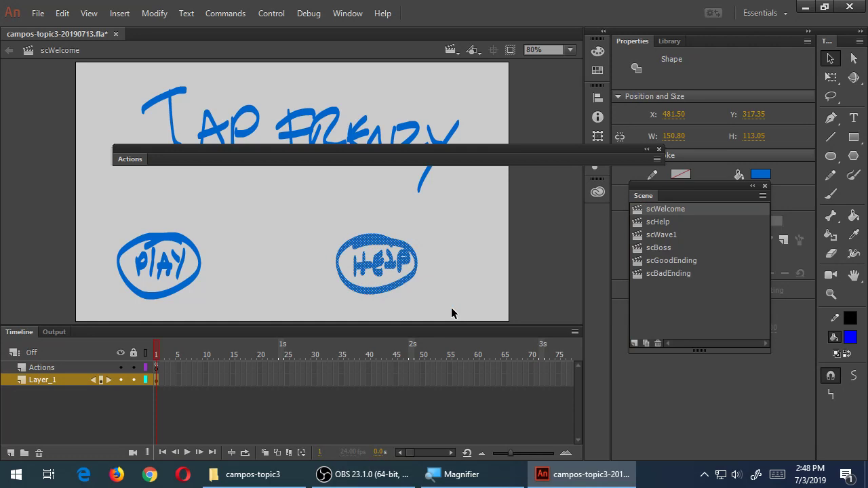
{"action": "left_click_drag", "start_coordinate": [323, 205], "coordinate": [440, 315]}
{"action": "right_click", "coordinate": [363, 247]}
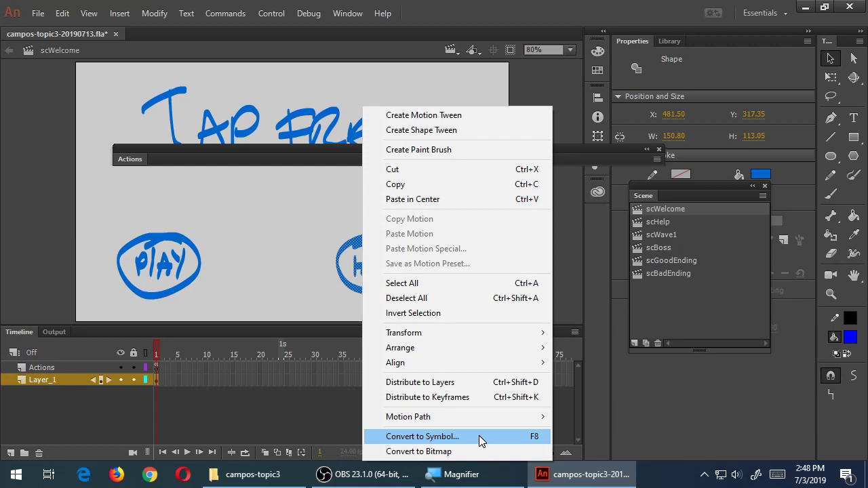
Convert the HELP shape into a Movie Clip symbol named btnHelp
{"action": "left_click", "coordinate": [479, 437]}
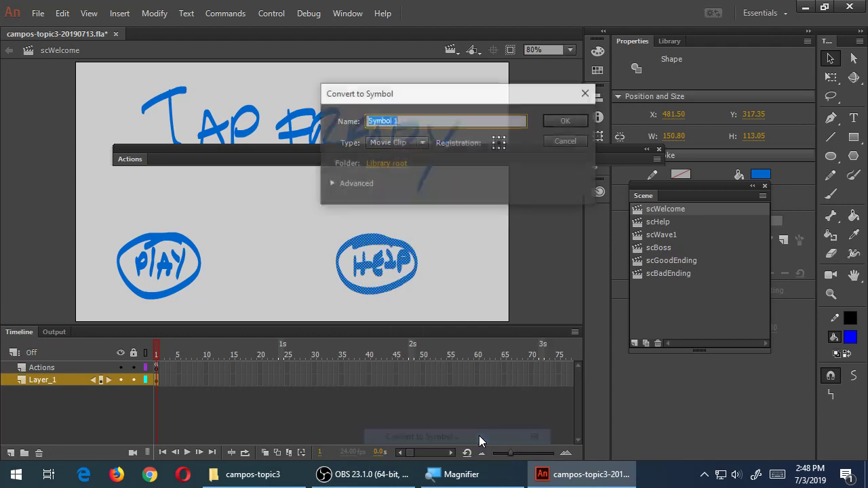
{"action": "key", "text": "super+plus"}
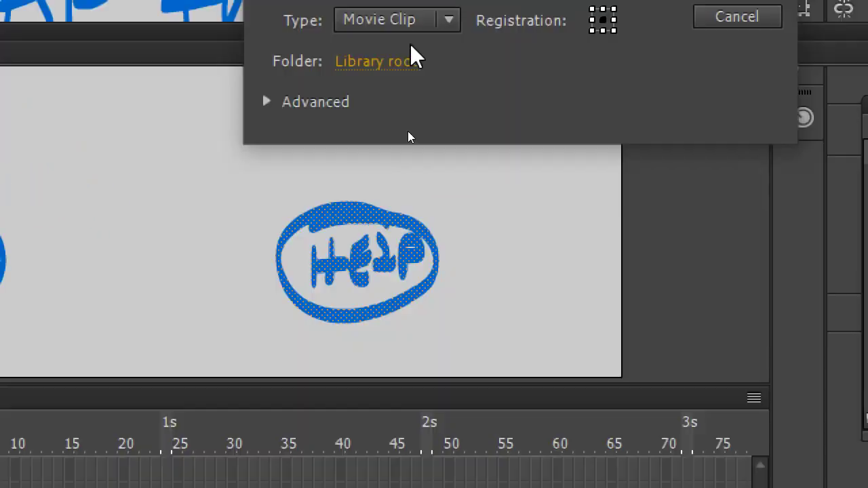
{"action": "type", "text": "btnHelp"}
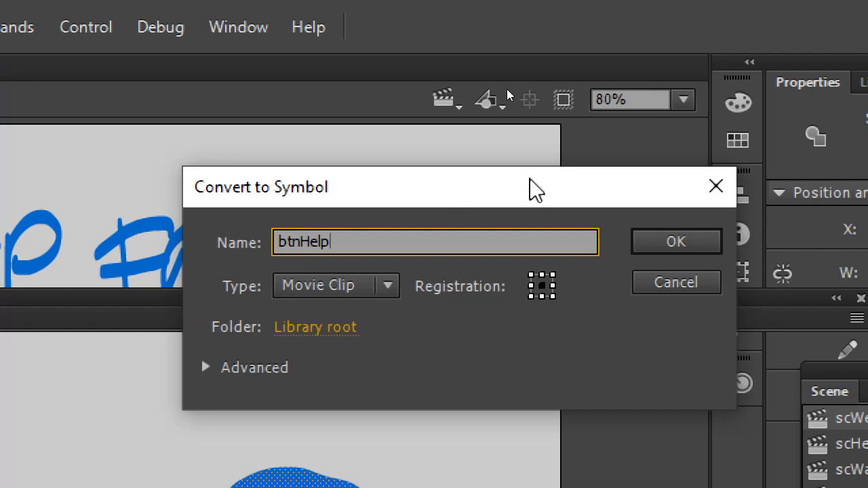
{"action": "left_click", "coordinate": [702, 240]}
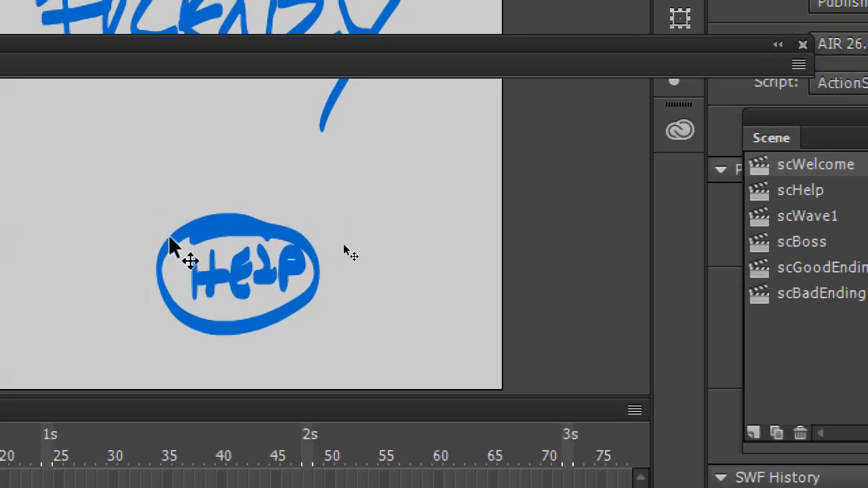
Give the btnHelp instance on the stage the instance name helpBtn
{"action": "left_click", "coordinate": [222, 227]}
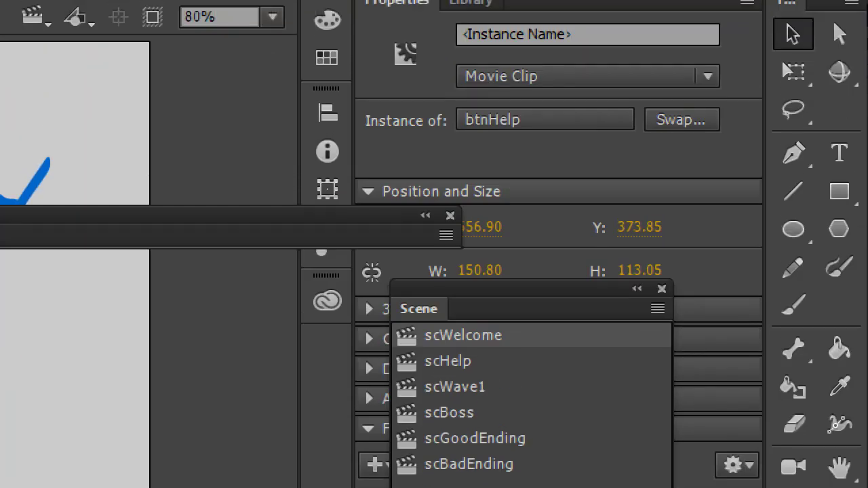
{"action": "left_click", "coordinate": [576, 36]}
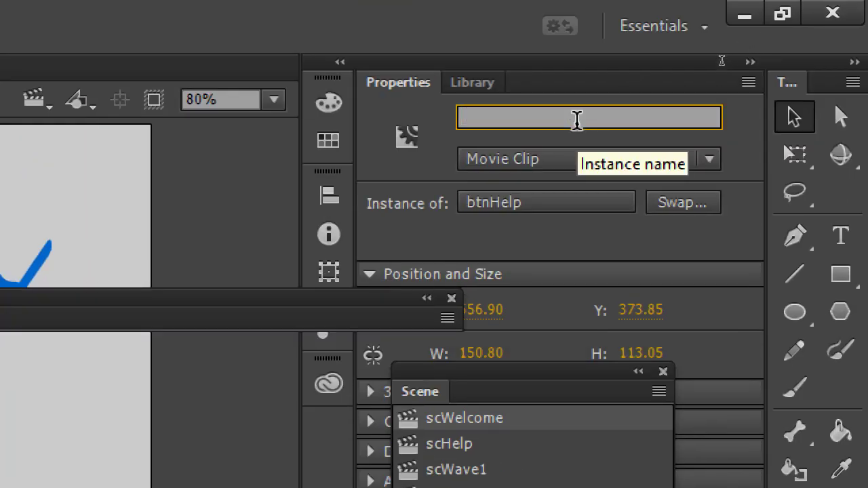
{"action": "type", "text": "help"}
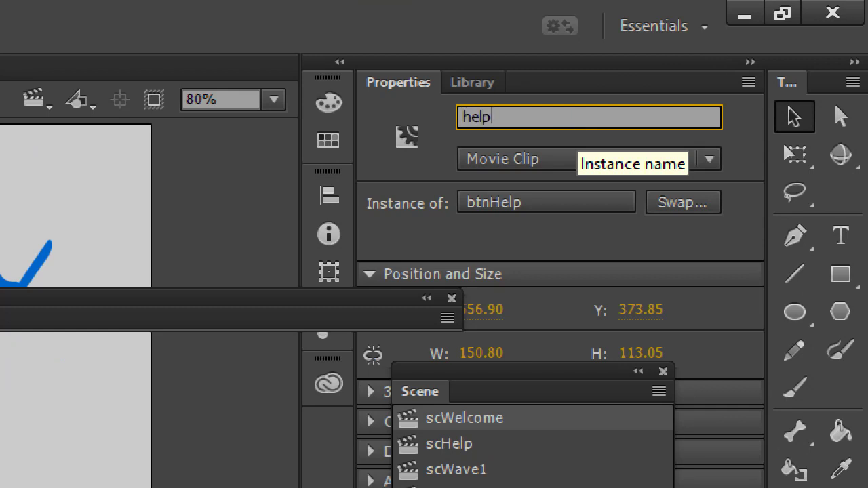
{"action": "type", "text": "Btn"}
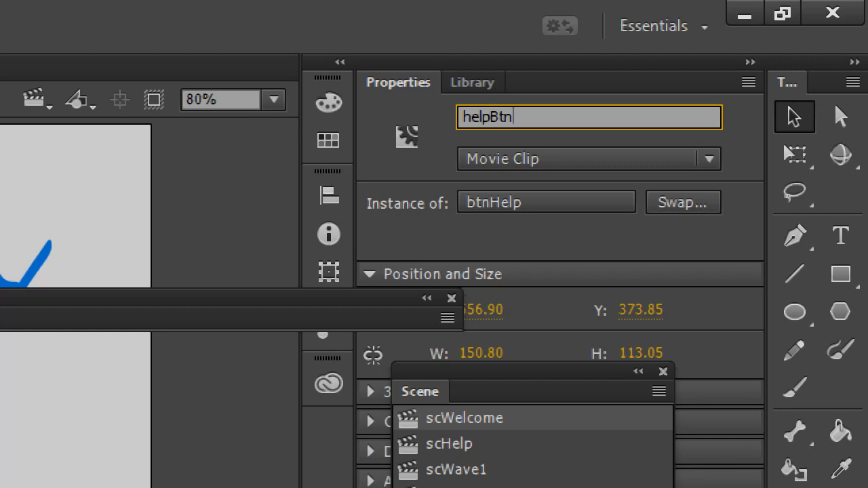
{"action": "key", "text": "Return"}
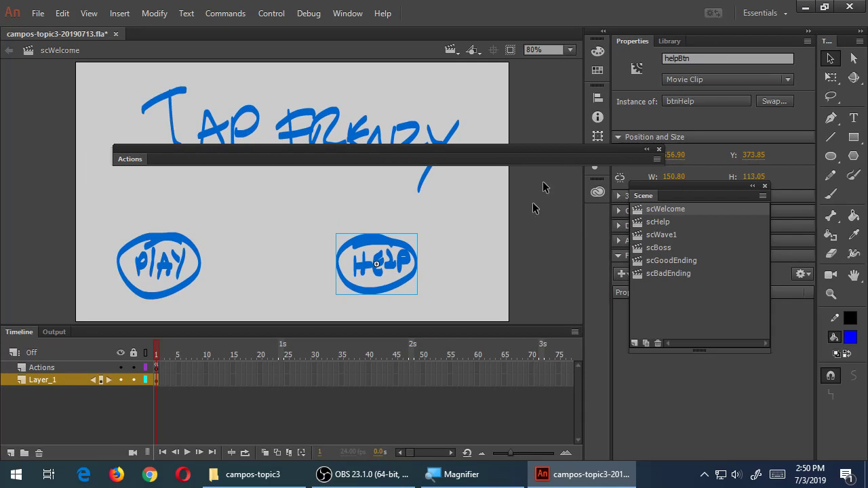
{"action": "left_click", "coordinate": [536, 236]}
{"action": "left_click", "coordinate": [407, 255]}
Expand the script editor to Layer_1 frame 1's empty script and open the Window menu
{"action": "left_click", "coordinate": [131, 160]}
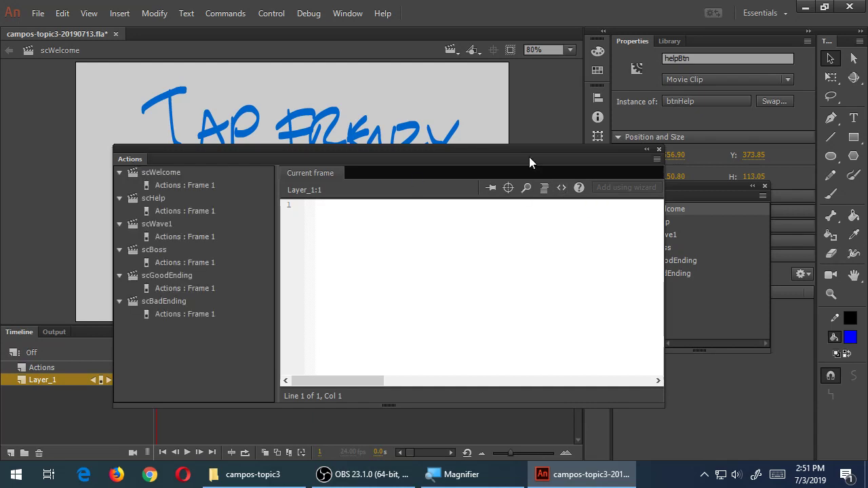
{"action": "left_click", "coordinate": [356, 16]}
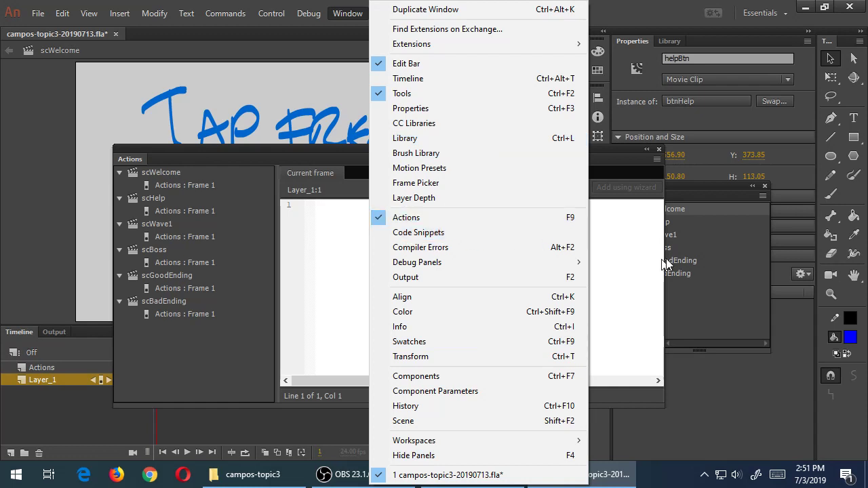
Open the Code Snippets panel and browse the Mobile folders, viewing the swipe to change scene snippet
{"action": "left_click", "coordinate": [485, 234]}
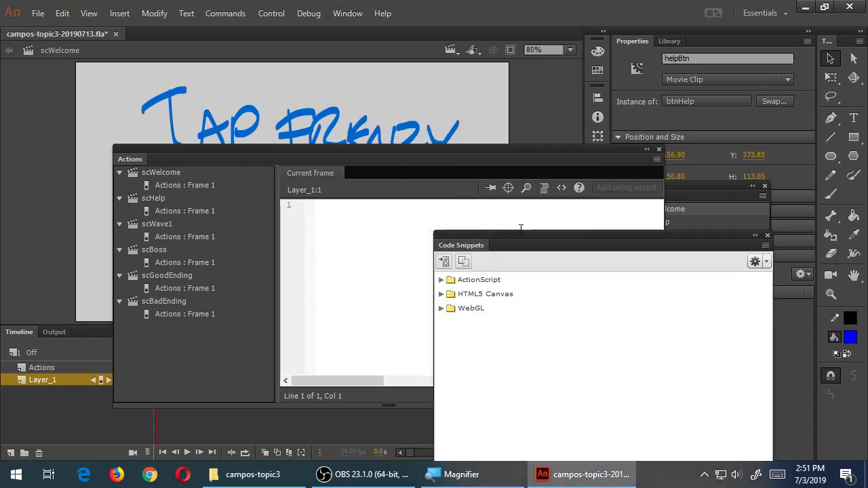
{"action": "left_click_drag", "start_coordinate": [521, 235], "coordinate": [530, 87]}
{"action": "double_click", "coordinate": [508, 117]}
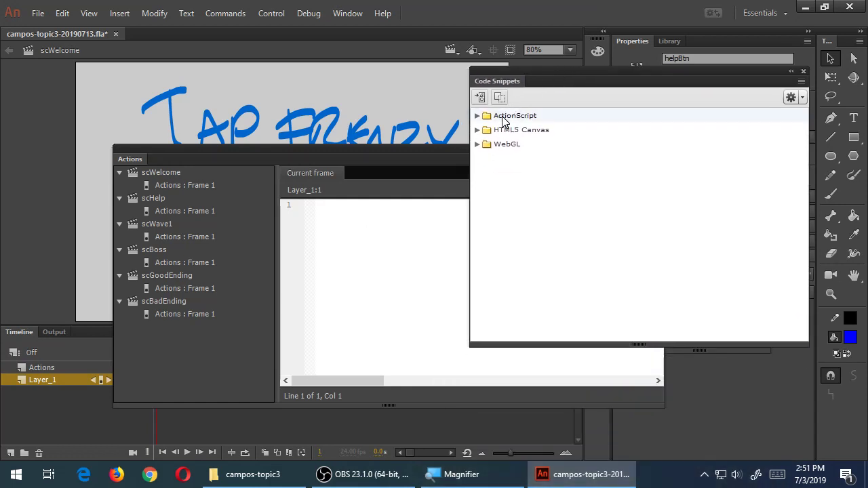
{"action": "double_click", "coordinate": [522, 147]}
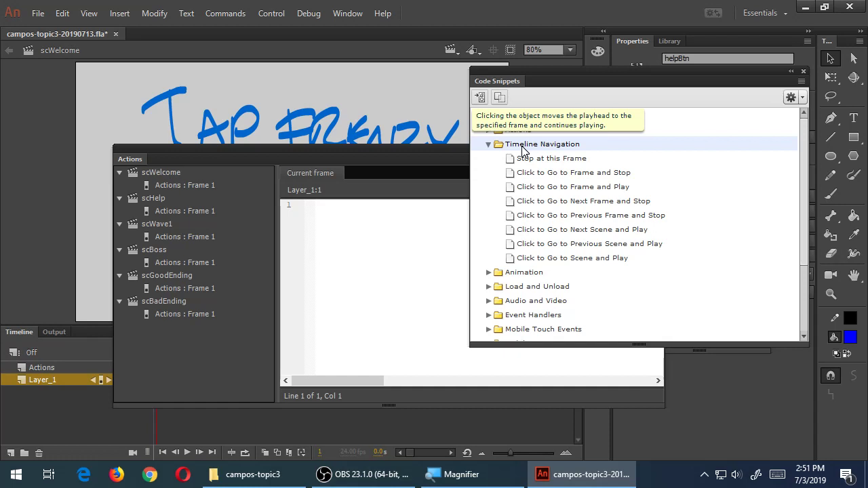
{"action": "double_click", "coordinate": [522, 147]}
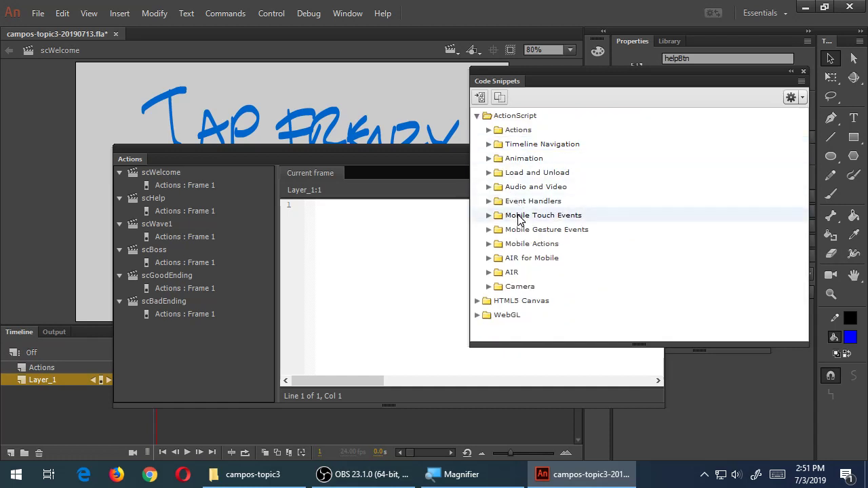
{"action": "double_click", "coordinate": [518, 216]}
{"action": "double_click", "coordinate": [519, 217]}
{"action": "double_click", "coordinate": [523, 231]}
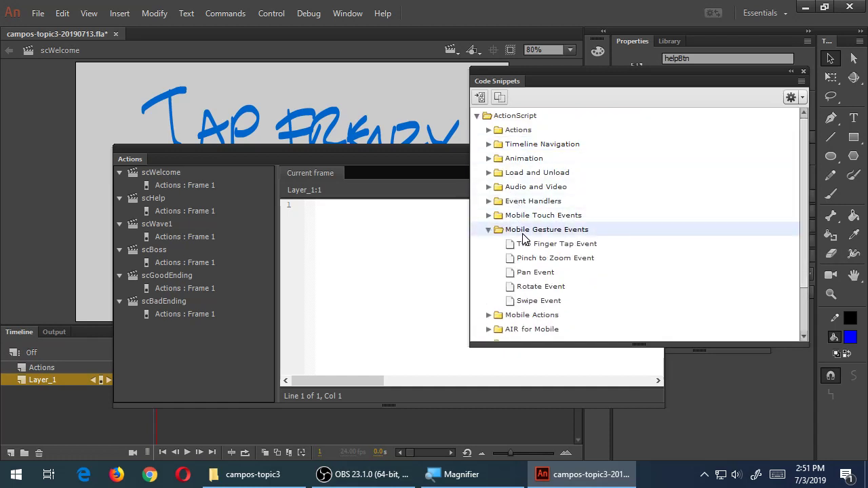
{"action": "double_click", "coordinate": [523, 233]}
{"action": "double_click", "coordinate": [524, 244]}
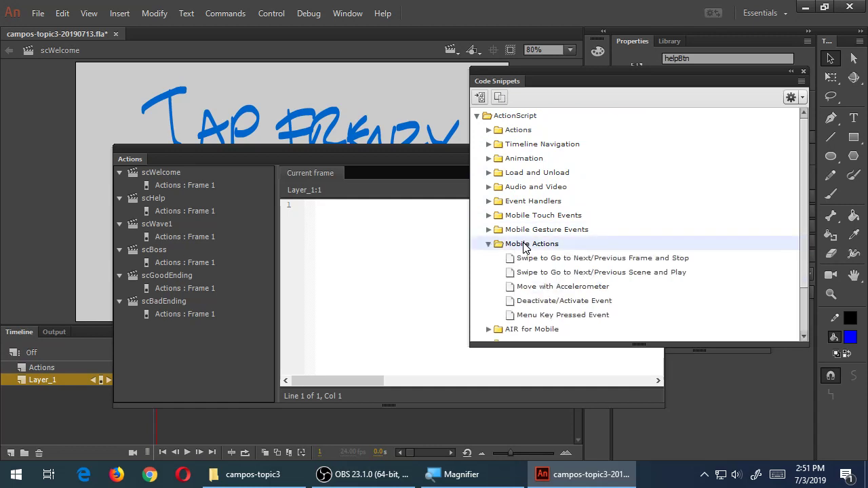
{"action": "left_click", "coordinate": [654, 274]}
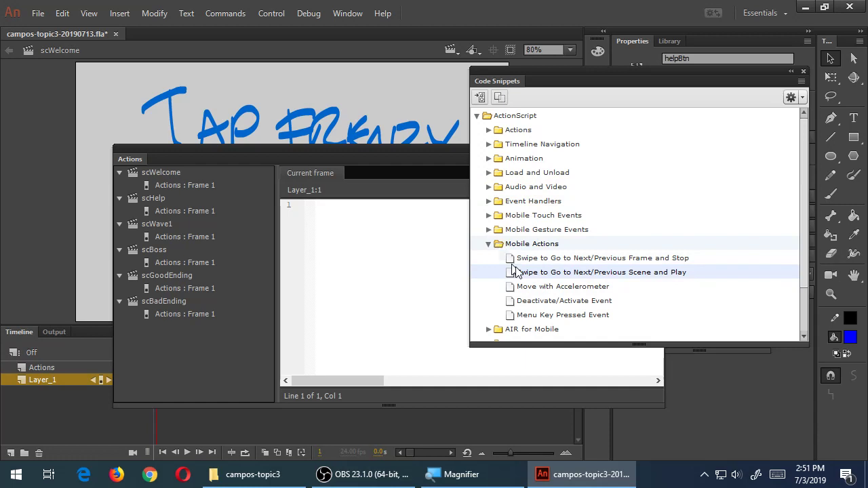
Collapse the Mobile folders and select Timeline Navigation's Click to Go to Scene and Play snippet
{"action": "left_click", "coordinate": [489, 244]}
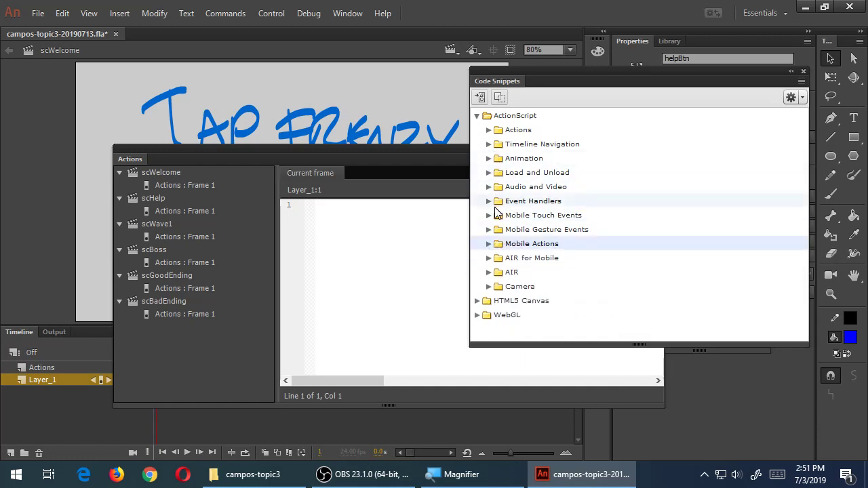
{"action": "left_click", "coordinate": [488, 245]}
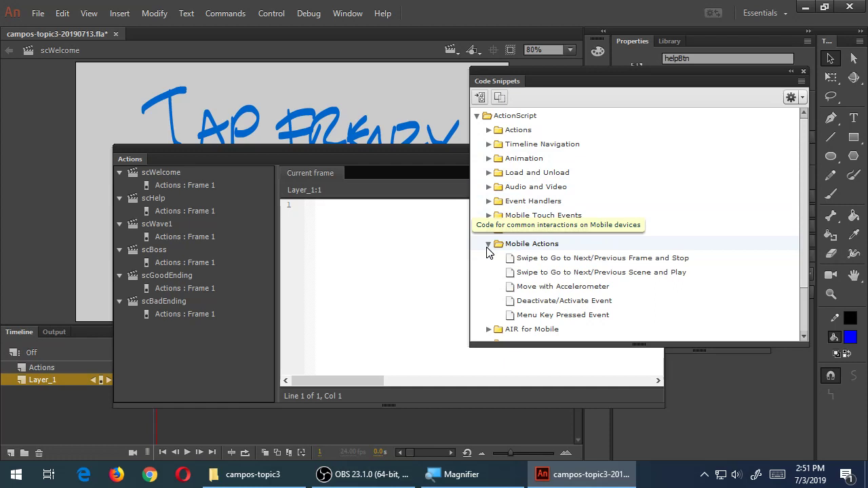
{"action": "left_click", "coordinate": [488, 245]}
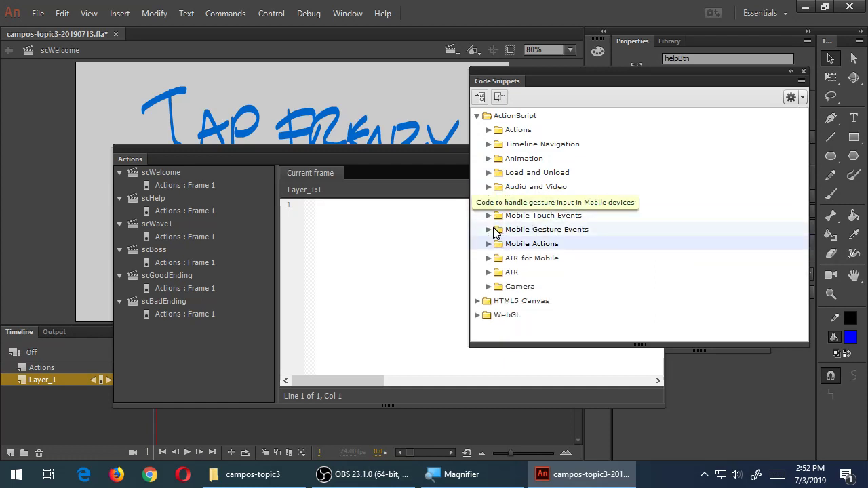
{"action": "left_click", "coordinate": [490, 230]}
{"action": "left_click", "coordinate": [490, 230]}
{"action": "left_click", "coordinate": [488, 216]}
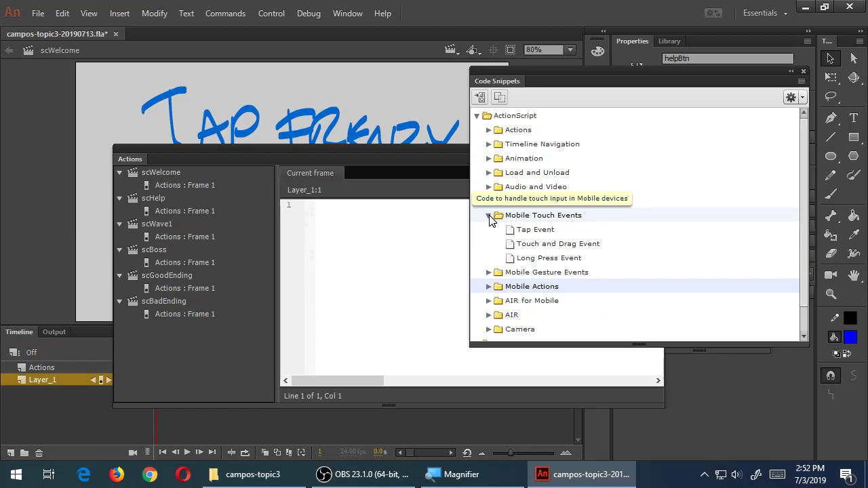
{"action": "left_click", "coordinate": [488, 216]}
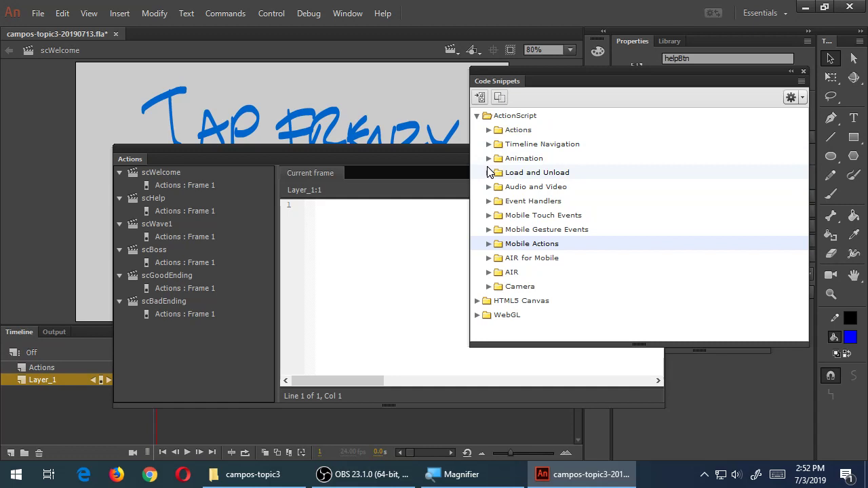
{"action": "left_click", "coordinate": [489, 145]}
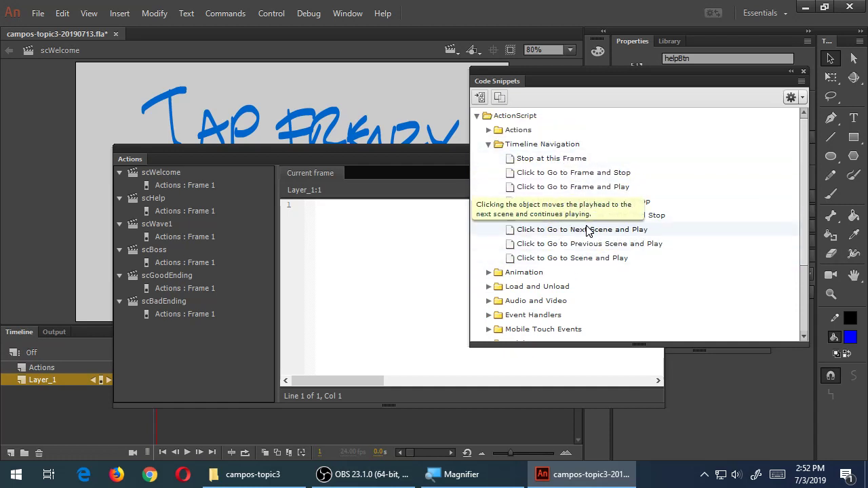
{"action": "left_click", "coordinate": [580, 260]}
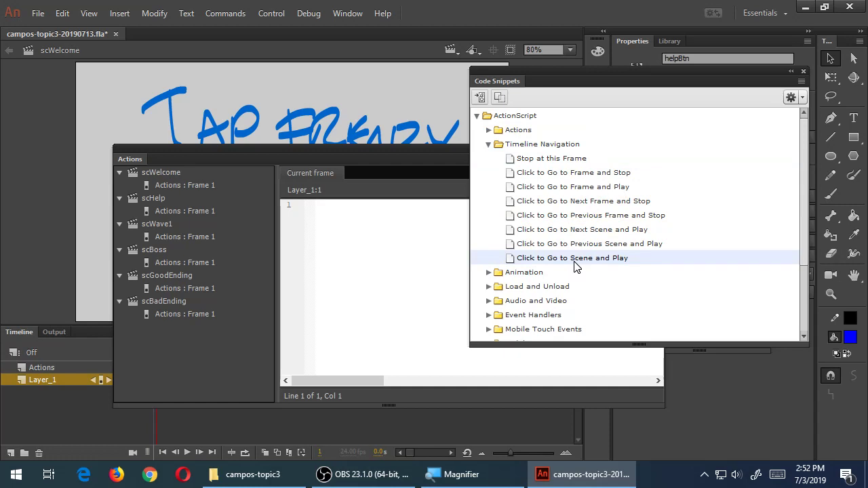
Insert the Click to Go to Scene and Play snippet, wiring helpBtn to gotoAndPlay(1, "Scene 3")
{"action": "double_click", "coordinate": [126, 159]}
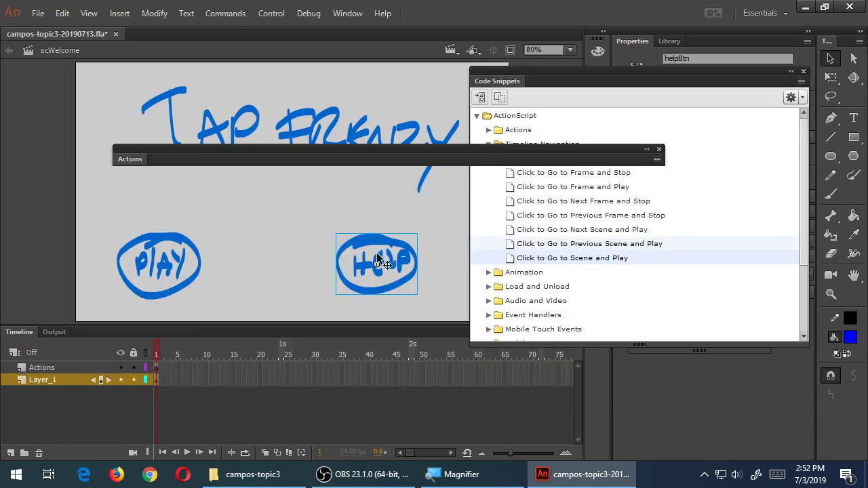
{"action": "left_click", "coordinate": [512, 263]}
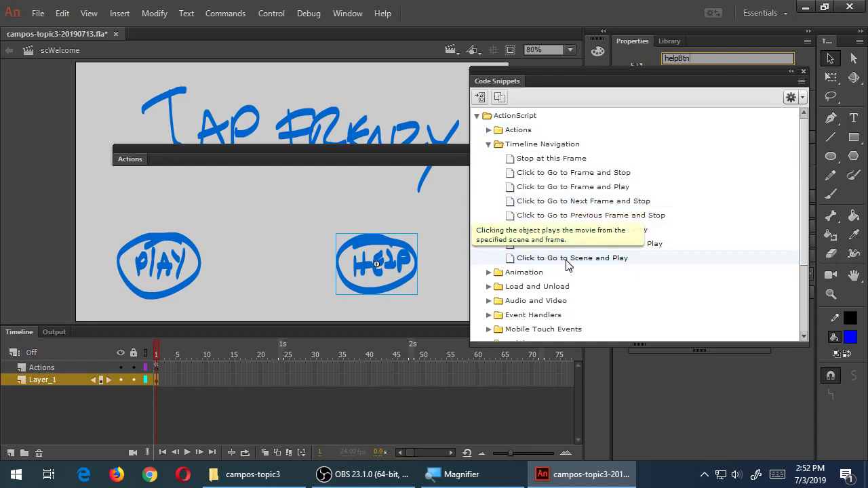
{"action": "double_click", "coordinate": [516, 263]}
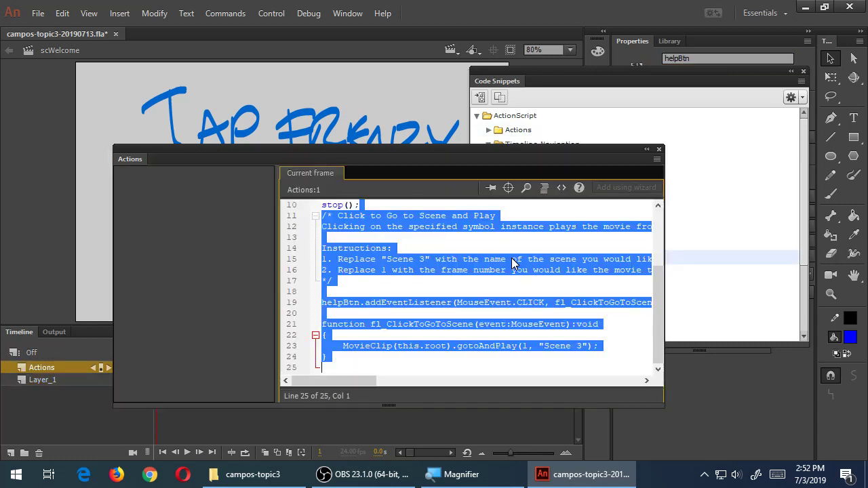
Move the Actions panel higher and enlarge it so all 25 snippet lines show in full
{"action": "left_click_drag", "start_coordinate": [435, 145], "coordinate": [433, 72]}
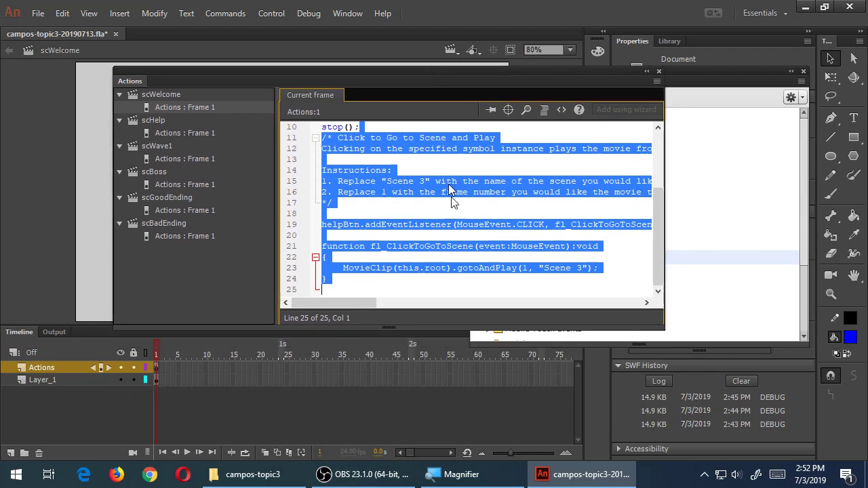
{"action": "left_click_drag", "start_coordinate": [486, 328], "coordinate": [503, 416]}
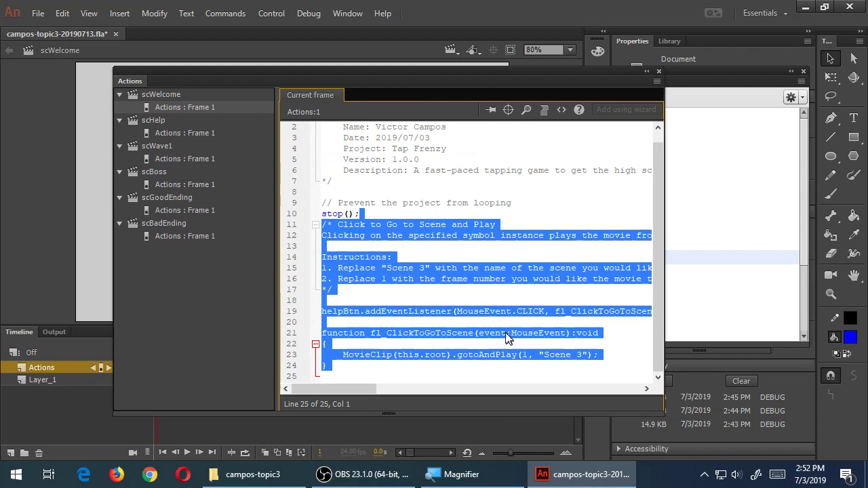
{"action": "left_click", "coordinate": [502, 311]}
{"action": "left_click_drag", "start_coordinate": [665, 282], "coordinate": [785, 282]}
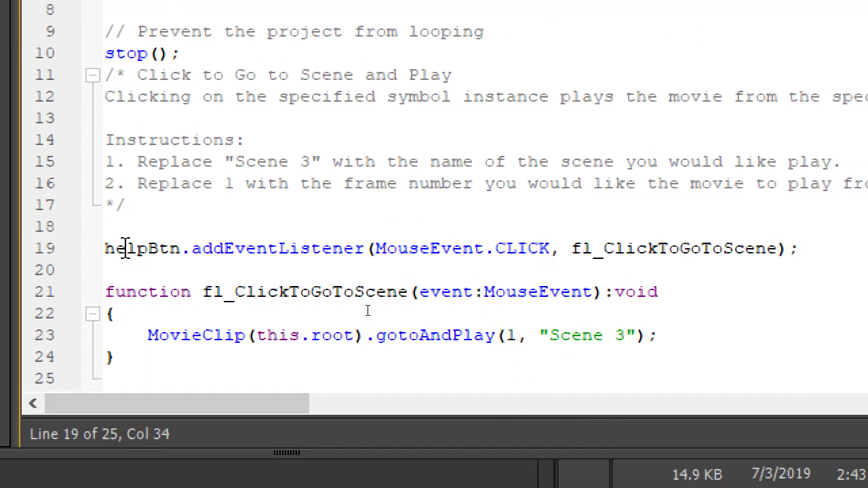
Select helpBtn on line 19, narrow the code editor, and collapse the Code Snippets panel
{"action": "double_click", "coordinate": [212, 376]}
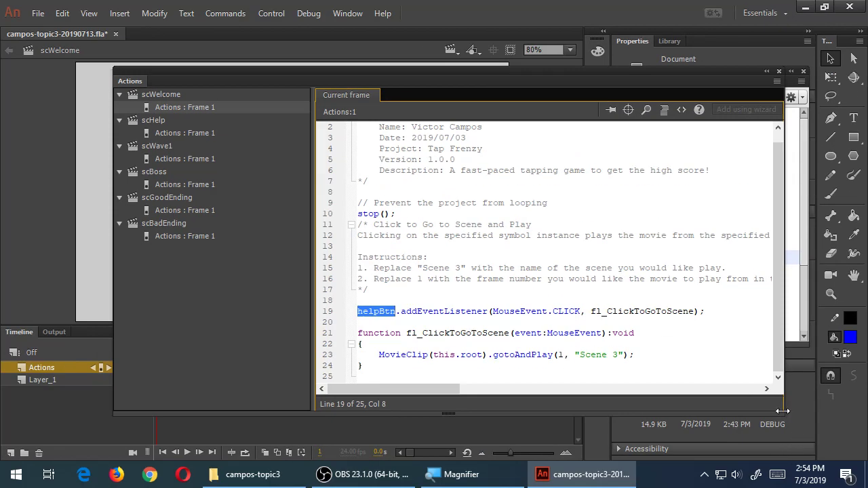
{"action": "left_click_drag", "start_coordinate": [782, 411], "coordinate": [569, 399]}
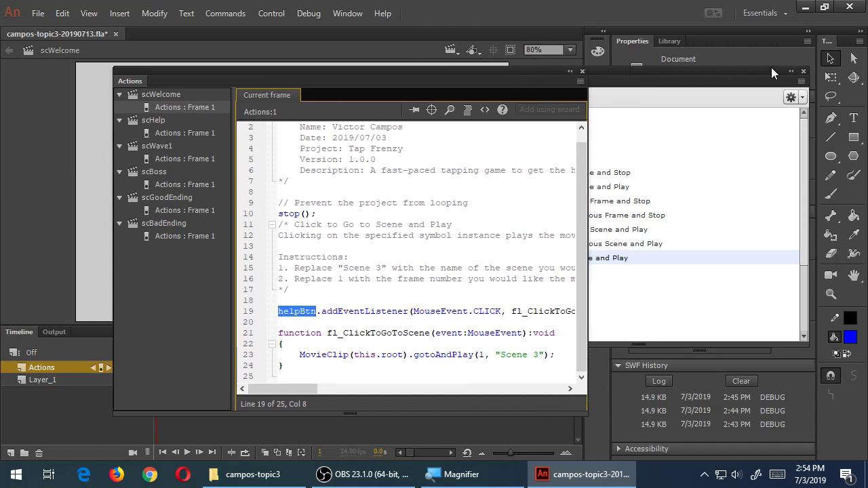
{"action": "left_click", "coordinate": [790, 73]}
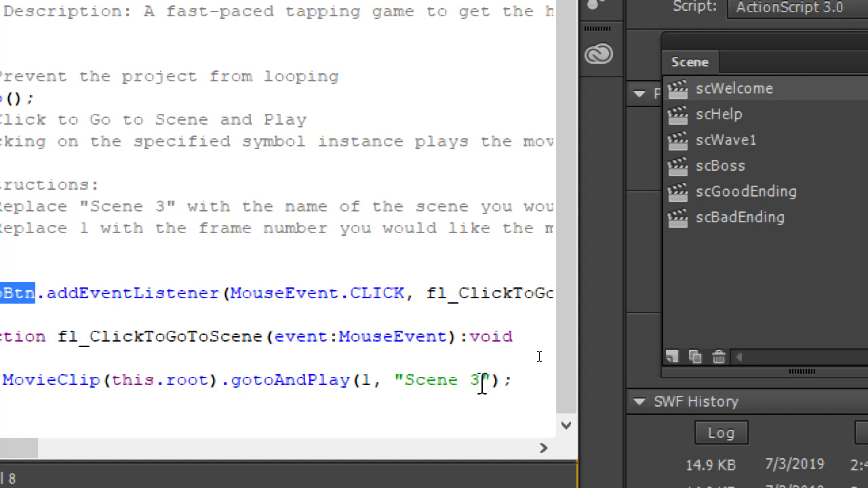
Edit the helpBtn handler to call gotoAndPlay(1, "scHelp") instead of "Scene 3"
{"action": "left_click", "coordinate": [480, 388]}
{"action": "key", "text": "BackSpace"}
{"action": "key", "text": "BackSpace"}
{"action": "key", "text": "BackSpace"}
{"action": "key", "text": "BackSpace"}
{"action": "key", "text": "BackSpace"}
{"action": "key", "text": "BackSpace"}
{"action": "key", "text": "BackSpace"}
{"action": "type", "text": "scHelp"}
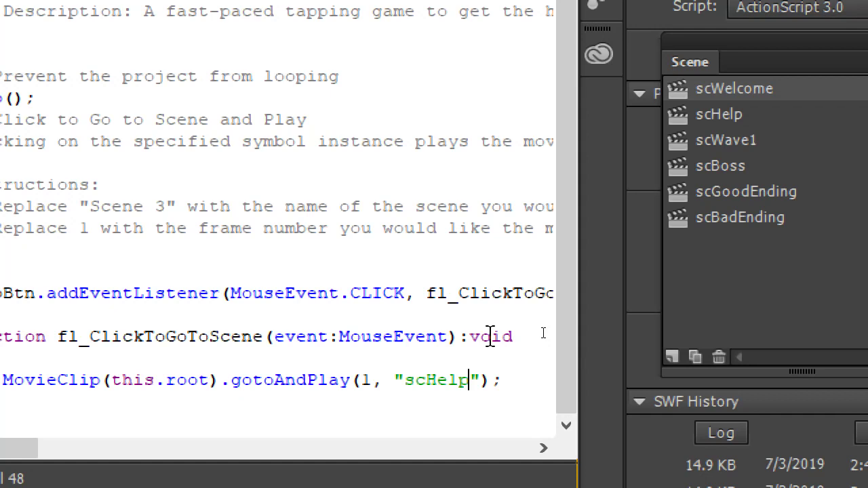
{"action": "key", "text": "Left"}
{"action": "key", "text": "Left"}
{"action": "key", "text": "Left"}
{"action": "key", "text": "Left"}
{"action": "key", "text": "Left"}
{"action": "key", "text": "Left"}
{"action": "key", "text": "Left"}
{"action": "key", "text": "Left"}
{"action": "key", "text": "Left"}
{"action": "key", "text": "BackSpace"}
{"action": "type", "text": "5"}
{"action": "key", "text": "BackSpace"}
{"action": "type", "text": "1"}
{"action": "key", "text": "super+minus"}
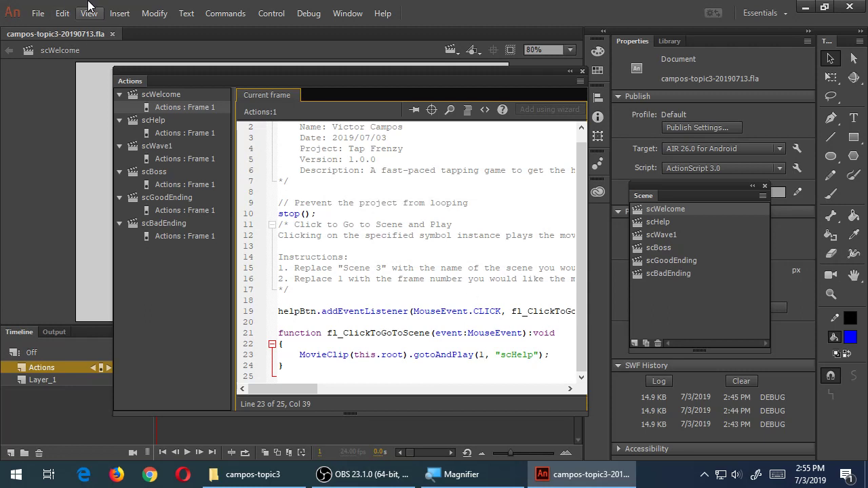
Publish the app as campos-topic3-20190713.apk from the AIR 26.0 for Android Settings
{"action": "left_click", "coordinate": [44, 14]}
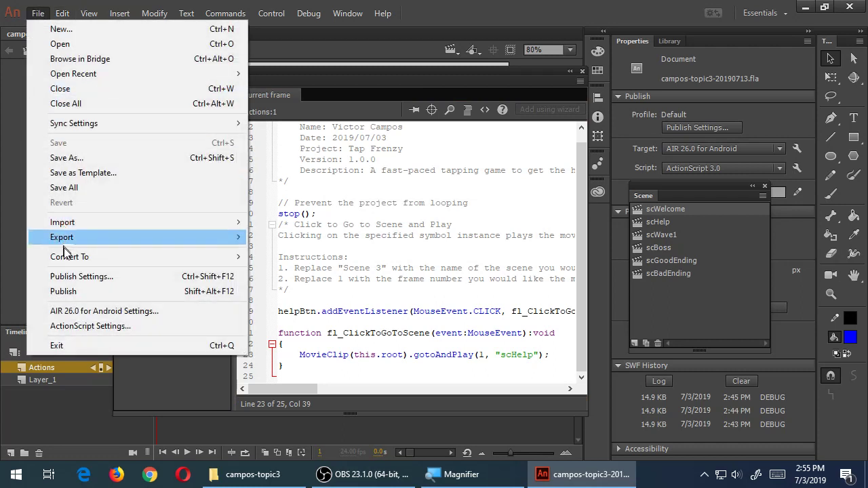
{"action": "left_click", "coordinate": [86, 310]}
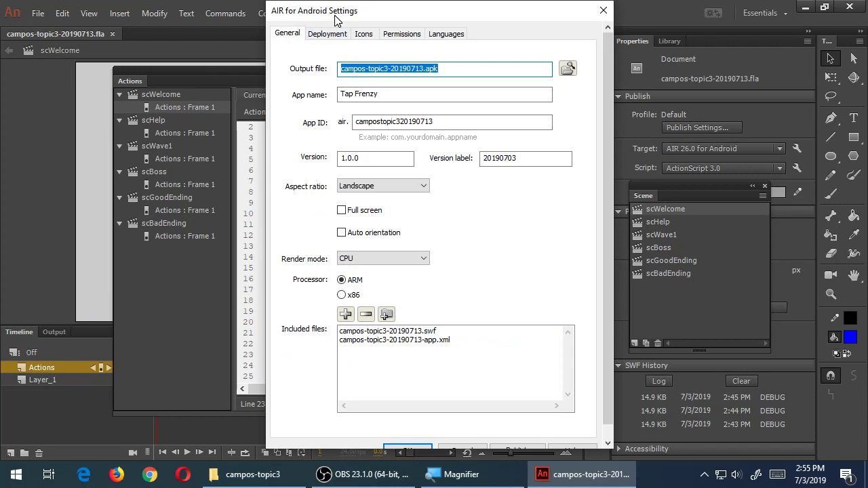
{"action": "left_click", "coordinate": [515, 450]}
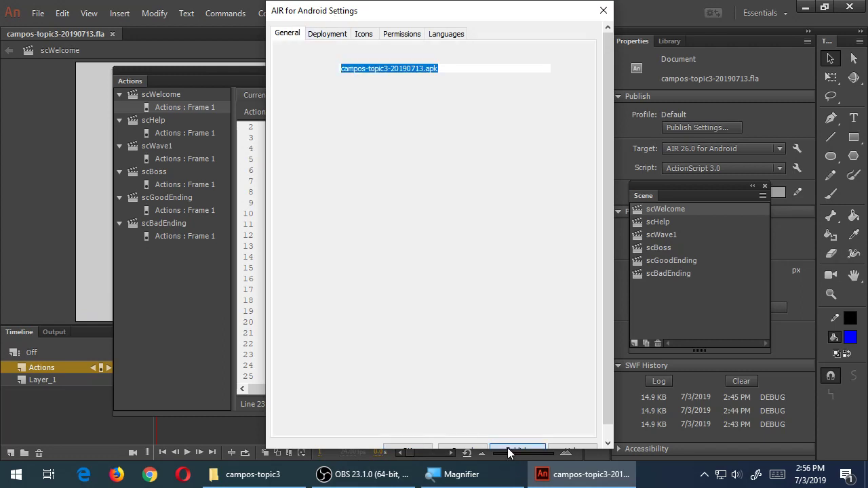
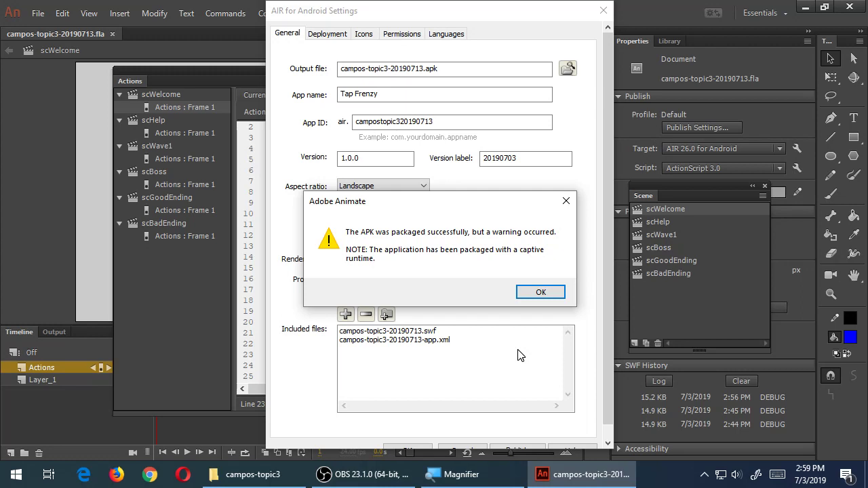
Dismiss the APK packaging warning, close AIR for Android Settings, and collapse the Actions panel
{"action": "left_click", "coordinate": [548, 292]}
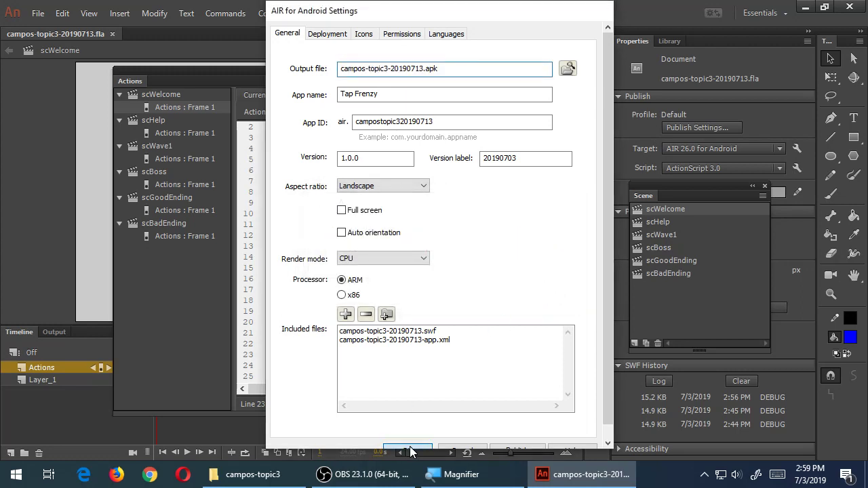
{"action": "left_click", "coordinate": [407, 450]}
{"action": "double_click", "coordinate": [135, 85]}
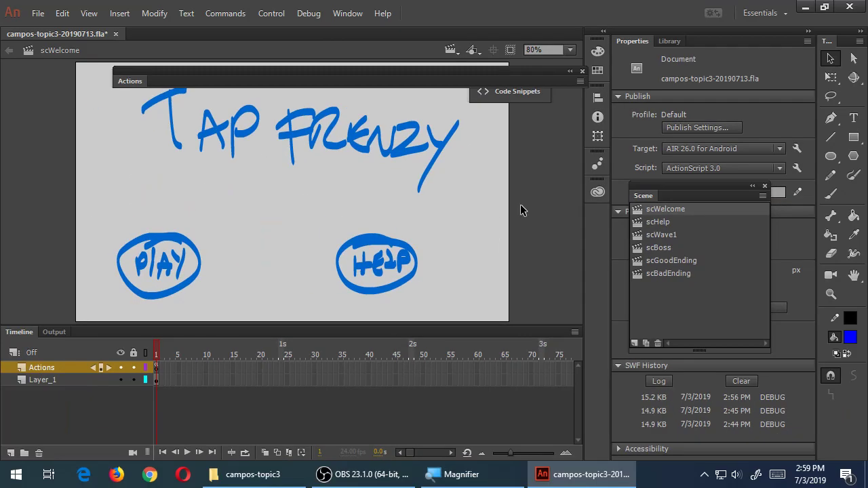
Switch between scHelp and scWelcome, end on scHelp, and marquee-select the arrow drawing
{"action": "left_click", "coordinate": [657, 222]}
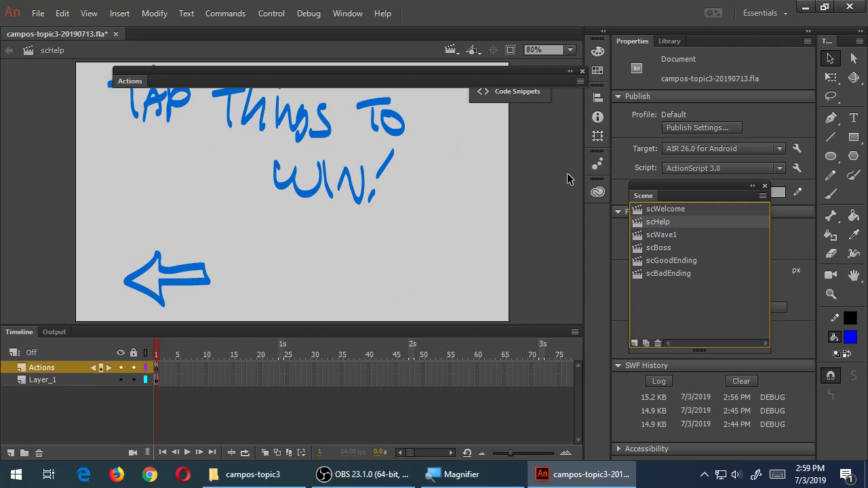
{"action": "left_click", "coordinate": [655, 208]}
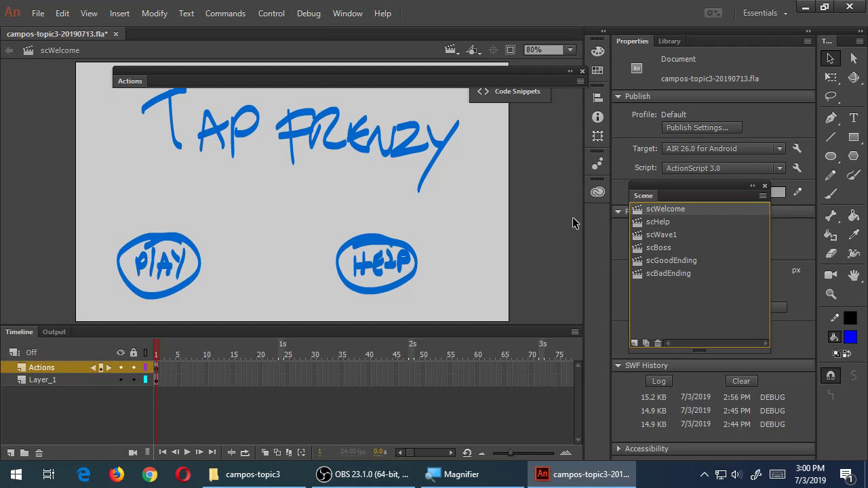
{"action": "left_click", "coordinate": [660, 221]}
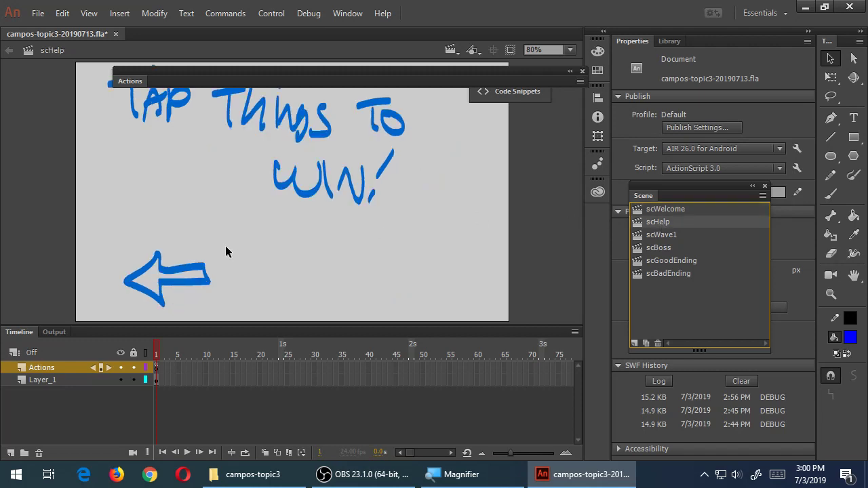
{"action": "mouse_move", "coordinate": [101, 226]}
{"action": "left_mouse_down"}
{"action": "mouse_move", "coordinate": [133, 271]}
{"action": "mouse_move", "coordinate": [234, 320]}
{"action": "left_mouse_up"}
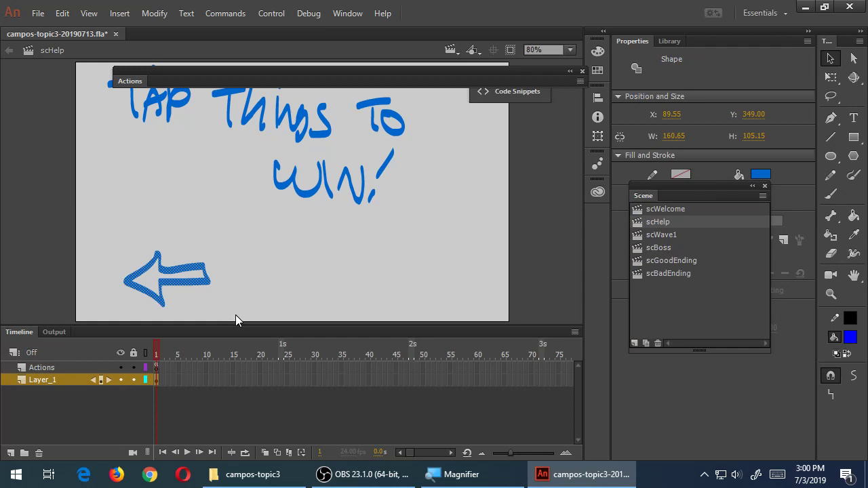
Convert the selected arrow into a Movie Clip symbol named btnArrowBack
{"action": "key", "text": "F8"}
{"action": "type", "text": "btnArrow"}
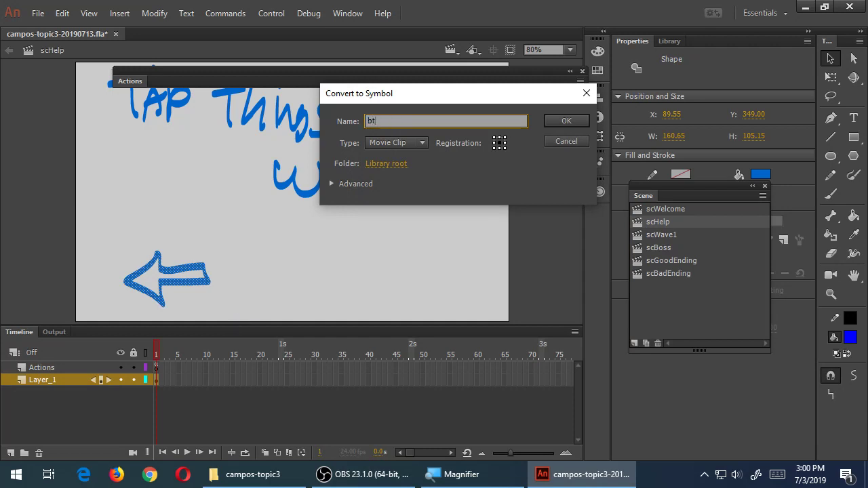
{"action": "type", "text": "Back"}
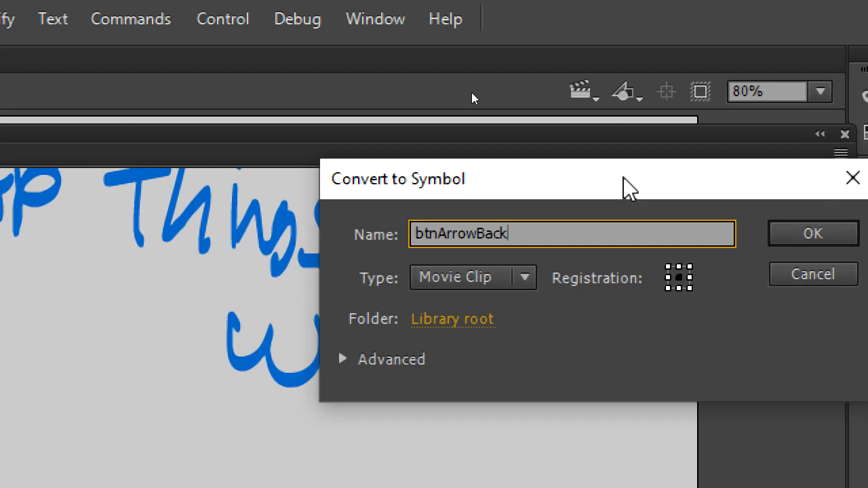
{"action": "key", "text": "BackSpace"}
{"action": "key", "text": "BackSpace"}
{"action": "key", "text": "BackSpace"}
{"action": "key", "text": "BackSpace"}
{"action": "type", "text": "Up"}
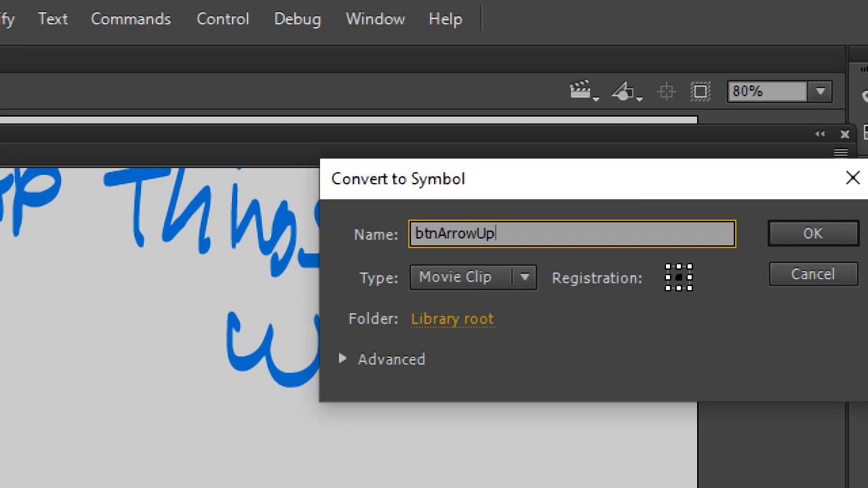
{"action": "key", "text": "BackSpace"}
{"action": "key", "text": "BackSpace"}
{"action": "type", "text": "Back"}
{"action": "key", "text": "ctrl+a"}
{"action": "key", "text": "ctrl+c"}
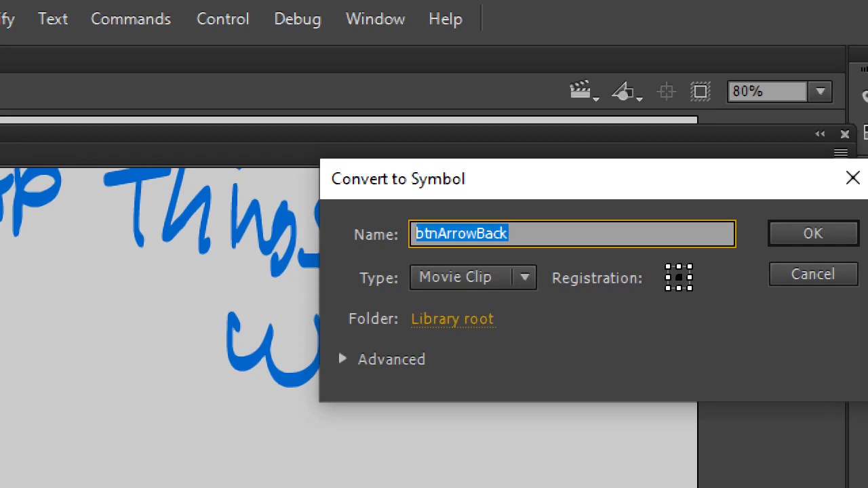
{"action": "left_click", "coordinate": [797, 236]}
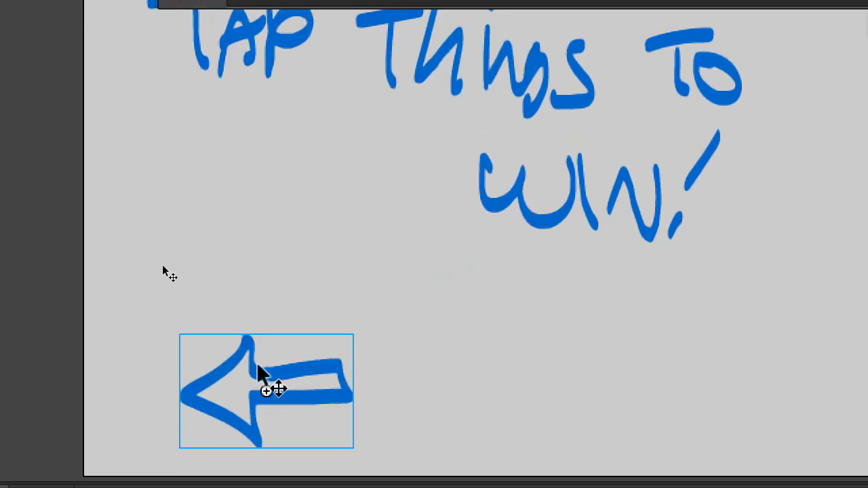
Nudge the arrow slightly right and give it the instance name arrowBackBtn
{"action": "left_click_drag", "start_coordinate": [258, 370], "coordinate": [279, 370]}
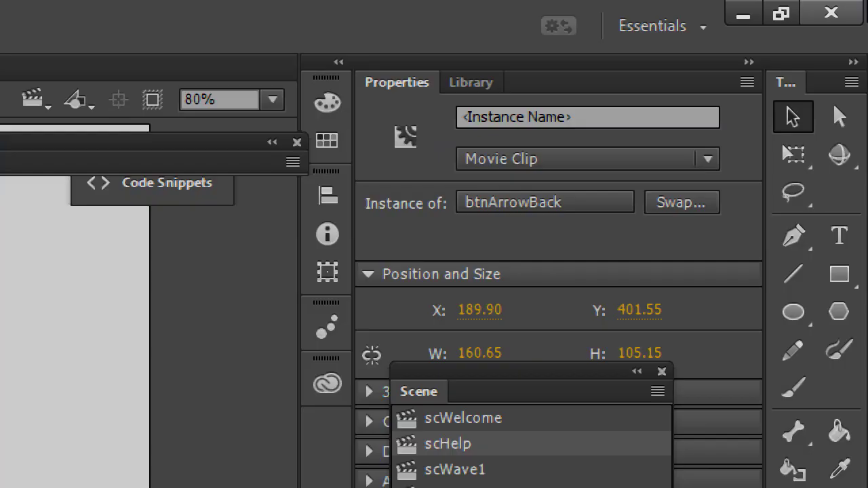
{"action": "left_click", "coordinate": [660, 117]}
{"action": "key", "text": "ctrl+v"}
{"action": "key", "text": "Home"}
{"action": "key", "text": "Delete"}
{"action": "key", "text": "Delete"}
{"action": "key", "text": "Delete"}
{"action": "key", "text": "End"}
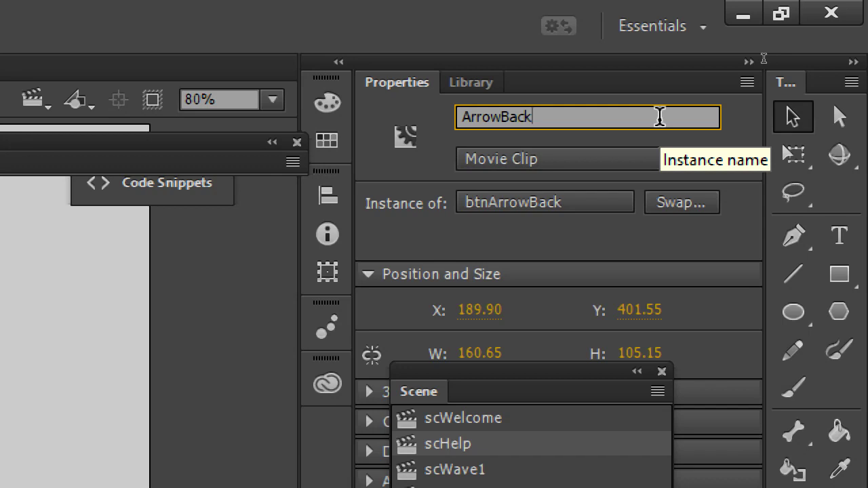
{"action": "key", "text": "Home"}
{"action": "key", "text": "Delete"}
{"action": "type", "text": "a"}
{"action": "key", "text": "End"}
{"action": "type", "text": "Btn"}
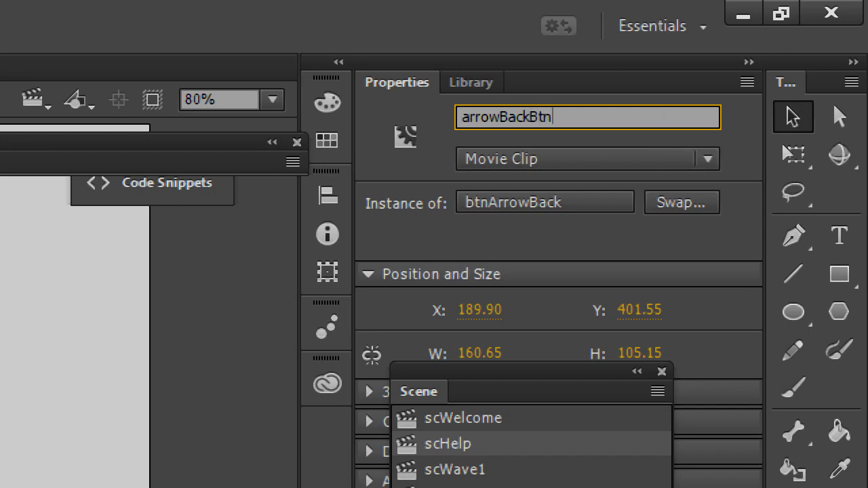
{"action": "key", "text": "Return"}
{"action": "left_click", "coordinate": [659, 71]}
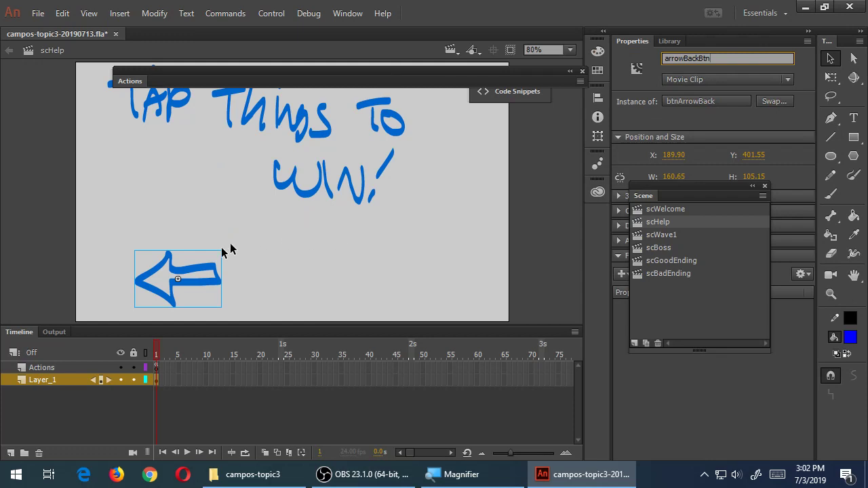
Move the arrow further left and rename its instance to arrowBackHelpBtn
{"action": "left_click_drag", "start_coordinate": [196, 278], "coordinate": [163, 272]}
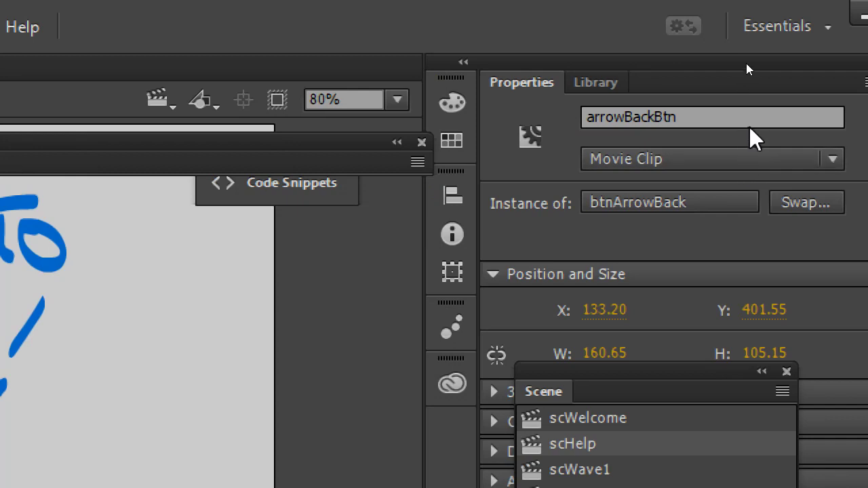
{"action": "left_click", "coordinate": [759, 117]}
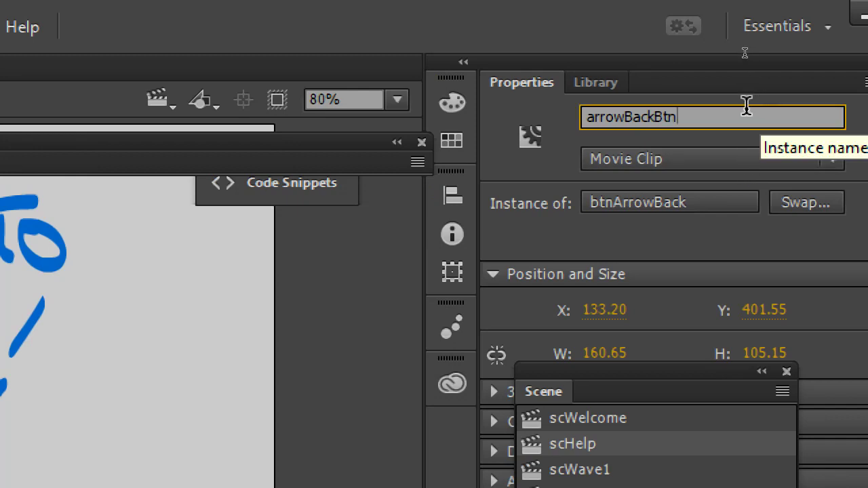
{"action": "key", "text": "Left"}
{"action": "key", "text": "Left"}
{"action": "key", "text": "Left"}
{"action": "type", "text": "01"}
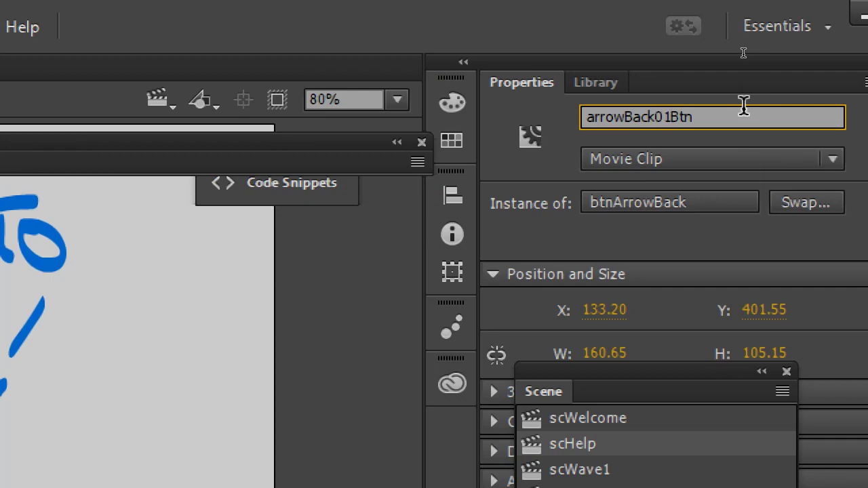
{"action": "key", "text": "BackSpace"}
{"action": "key", "text": "BackSpace"}
{"action": "type", "text": "Help"}
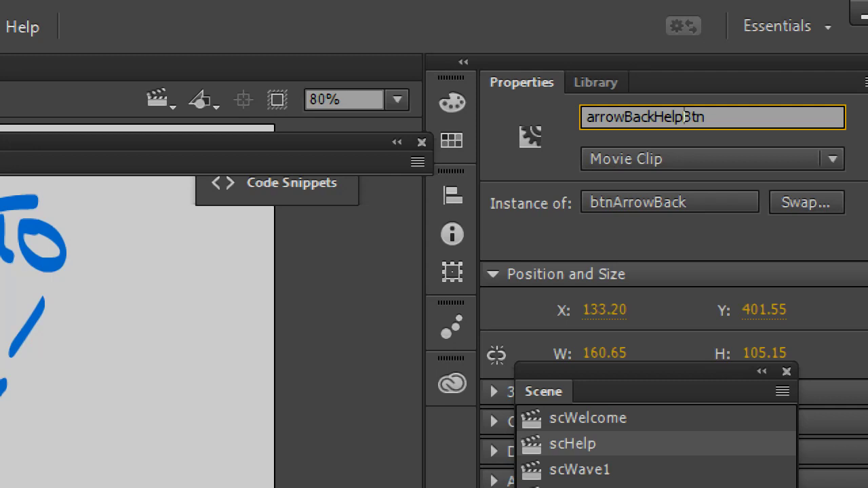
Check the Library, return to Properties, and float the Scene panel beside the stage
{"action": "left_click", "coordinate": [614, 82]}
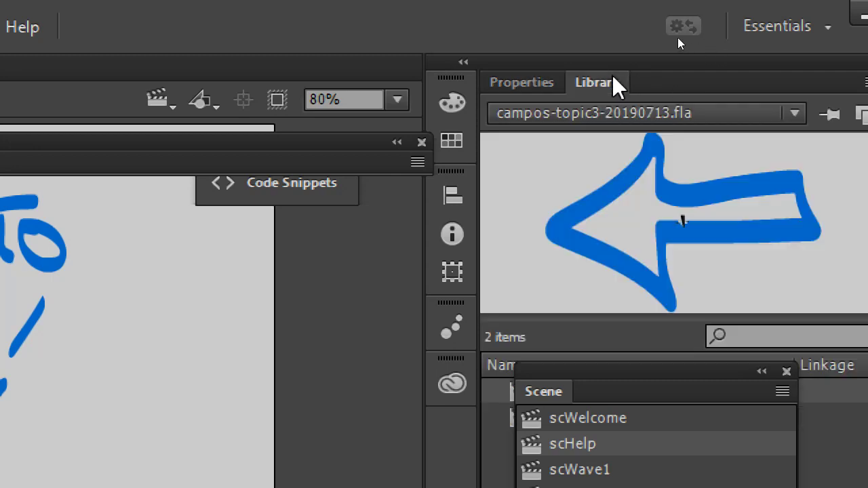
{"action": "left_click_drag", "start_coordinate": [634, 380], "coordinate": [208, 301]}
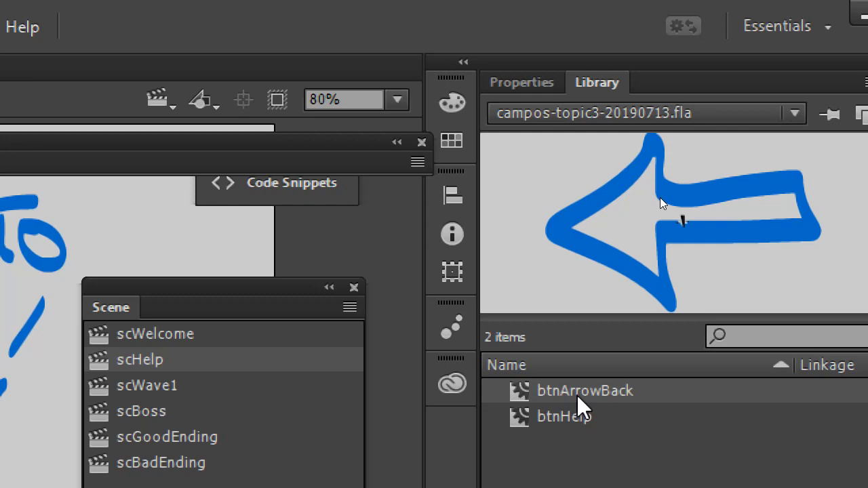
{"action": "left_click", "coordinate": [520, 82]}
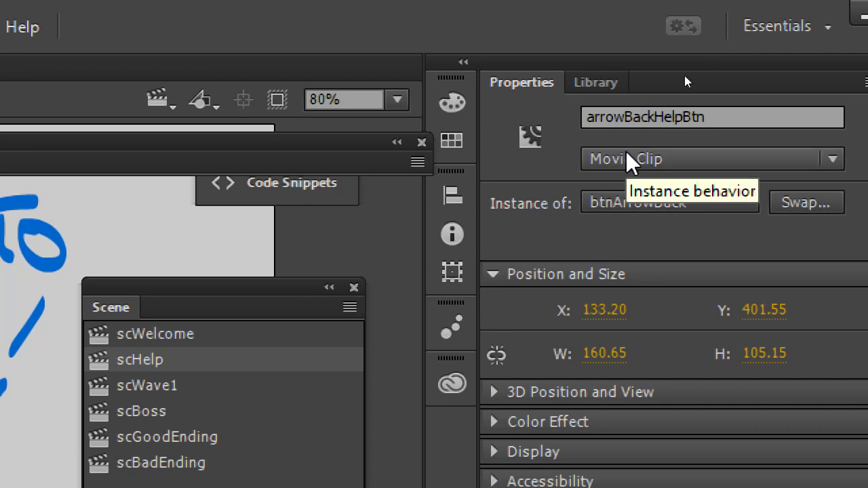
{"action": "left_click_drag", "start_coordinate": [256, 293], "coordinate": [713, 241]}
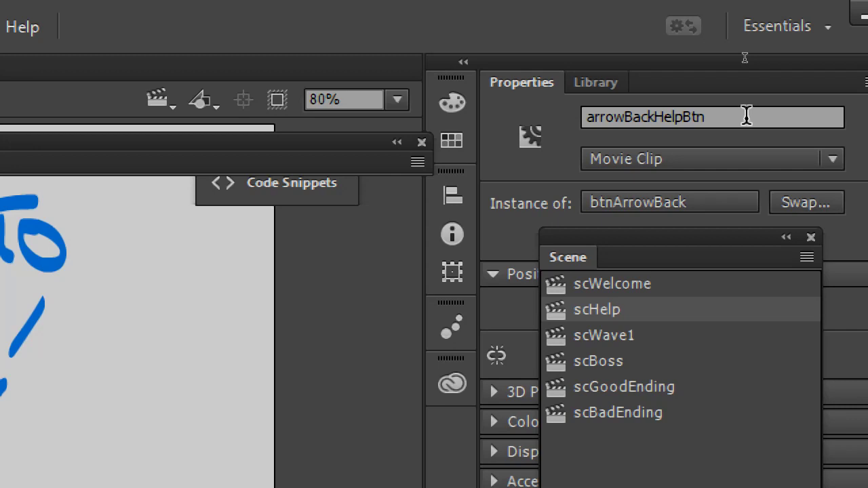
{"action": "left_click", "coordinate": [747, 117]}
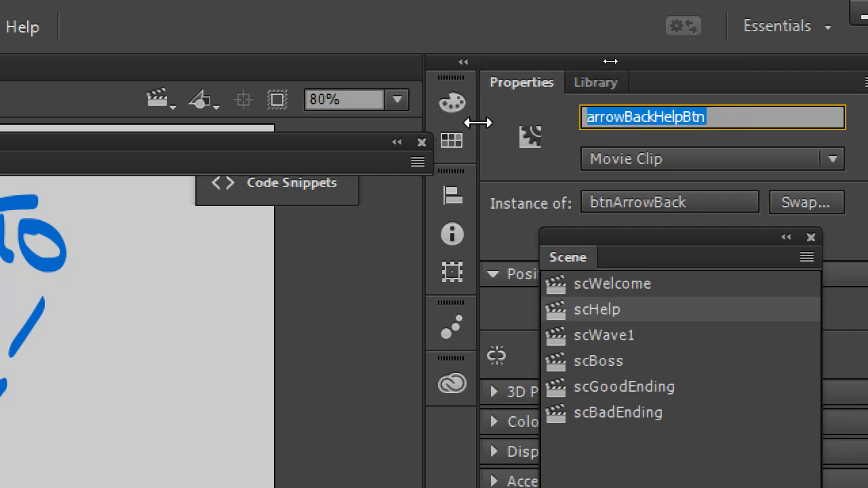
{"action": "key", "text": "super+minus"}
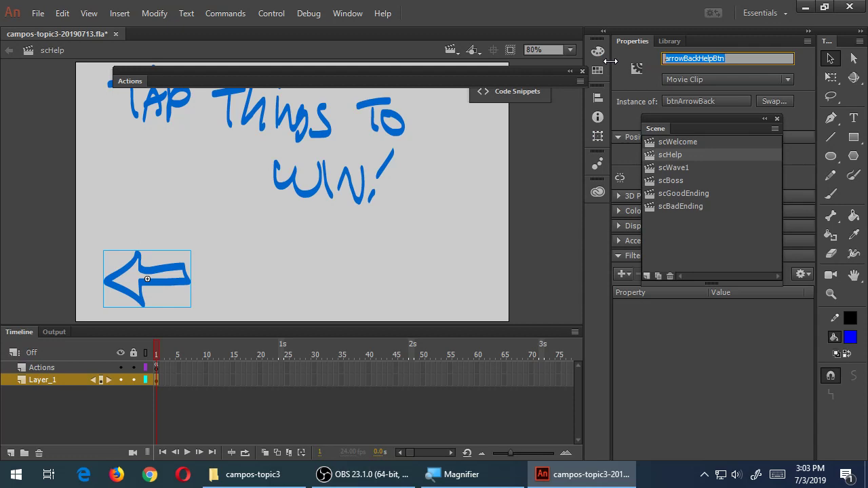
{"action": "left_click", "coordinate": [541, 197]}
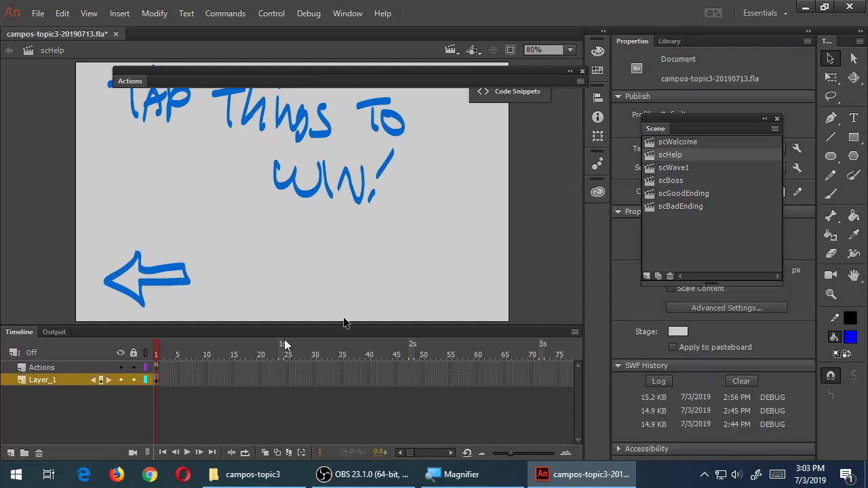
{"action": "left_click", "coordinate": [173, 273]}
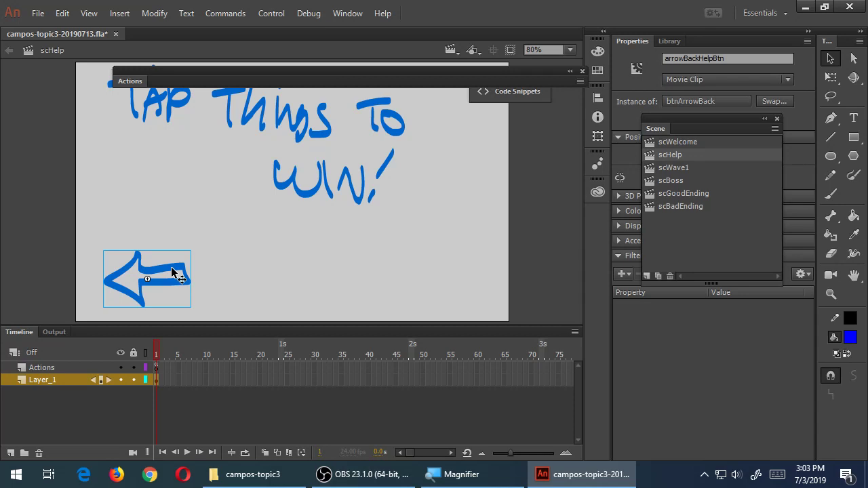
Show ActionScript > Timeline Navigation in Code Snippets, with the Actions panel floating above the stage
{"action": "left_click", "coordinate": [498, 94]}
{"action": "left_click", "coordinate": [443, 81]}
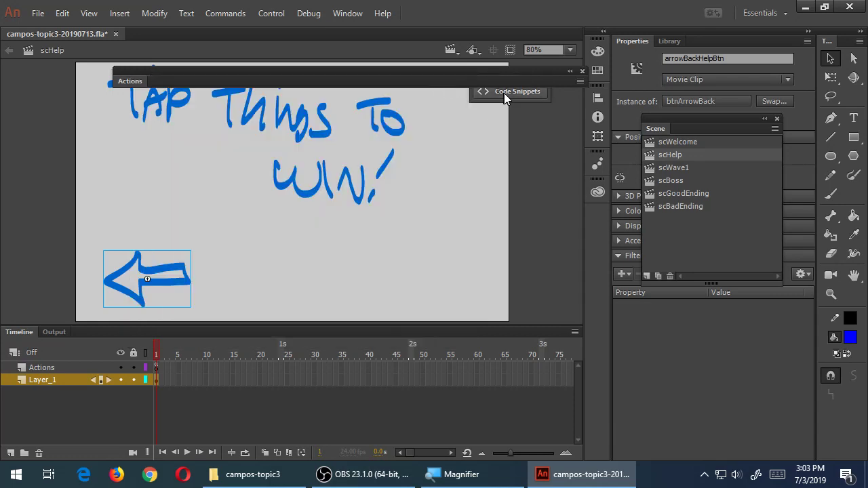
{"action": "left_click", "coordinate": [503, 92]}
{"action": "left_click", "coordinate": [511, 84]}
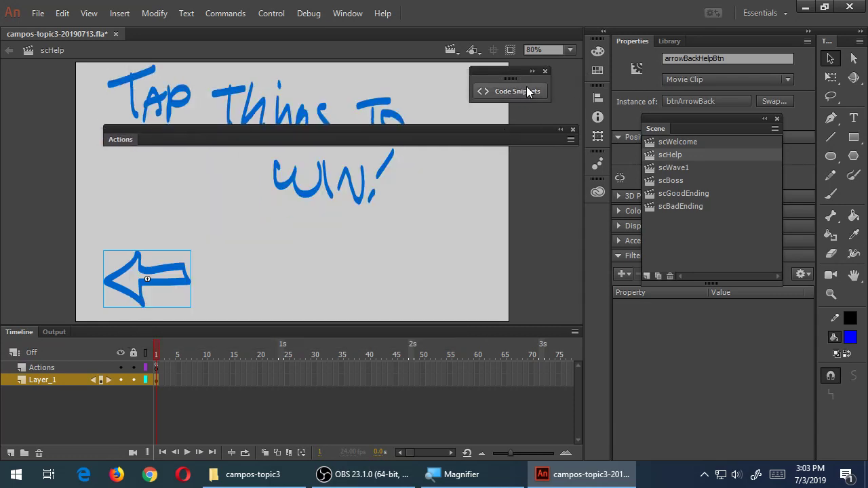
{"action": "left_click", "coordinate": [527, 89]}
{"action": "left_click_drag", "start_coordinate": [434, 132], "coordinate": [387, 113]}
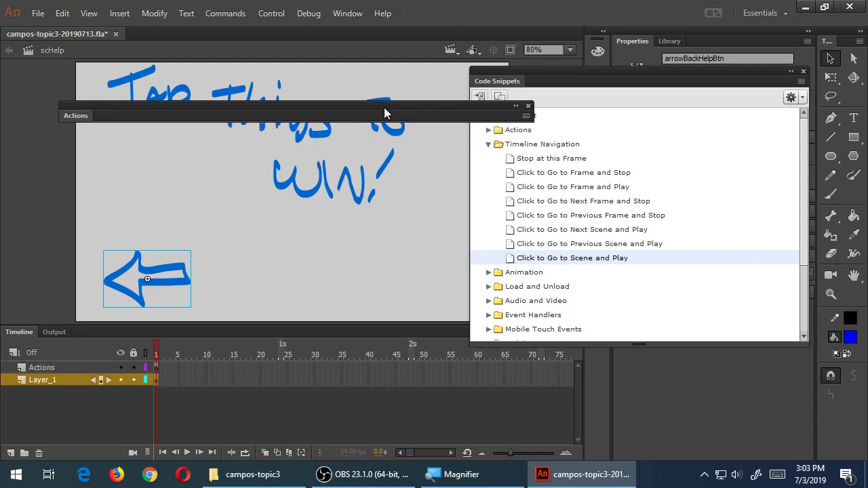
{"action": "left_click", "coordinate": [524, 262]}
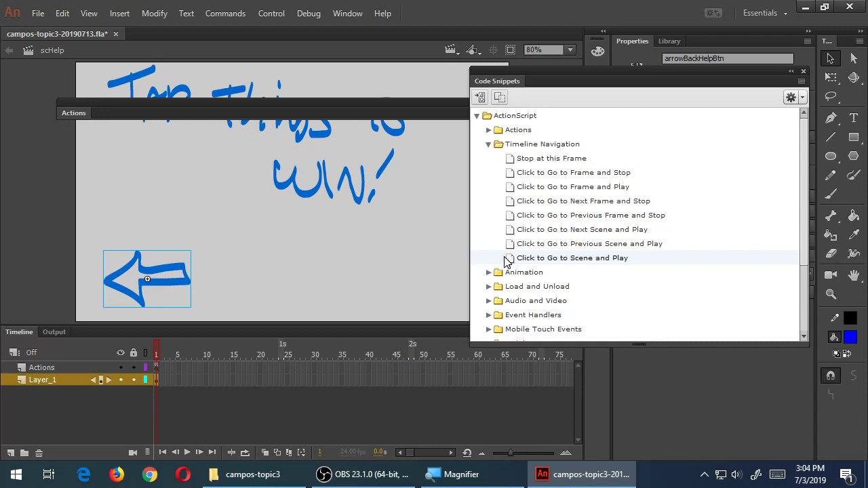
Insert the Click to Go to Scene and Play snippet and widen the Actions panel to read it
{"action": "double_click", "coordinate": [513, 265]}
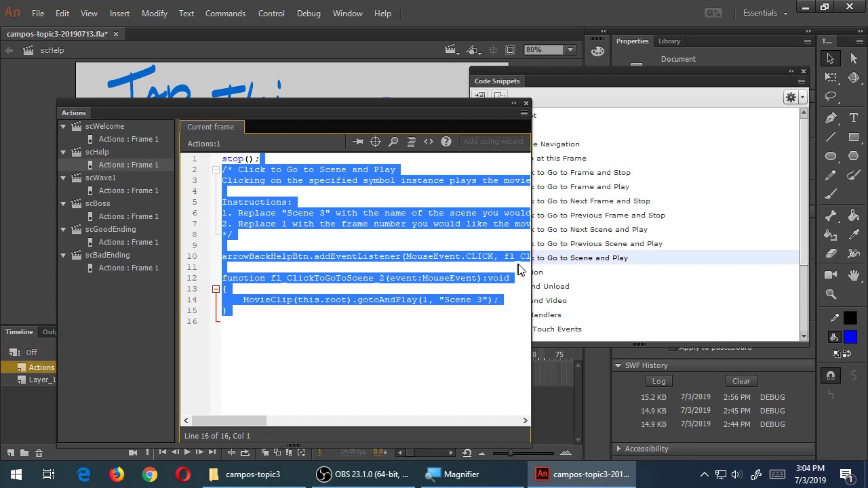
{"action": "left_click_drag", "start_coordinate": [533, 270], "coordinate": [767, 271]}
{"action": "left_click", "coordinate": [634, 299]}
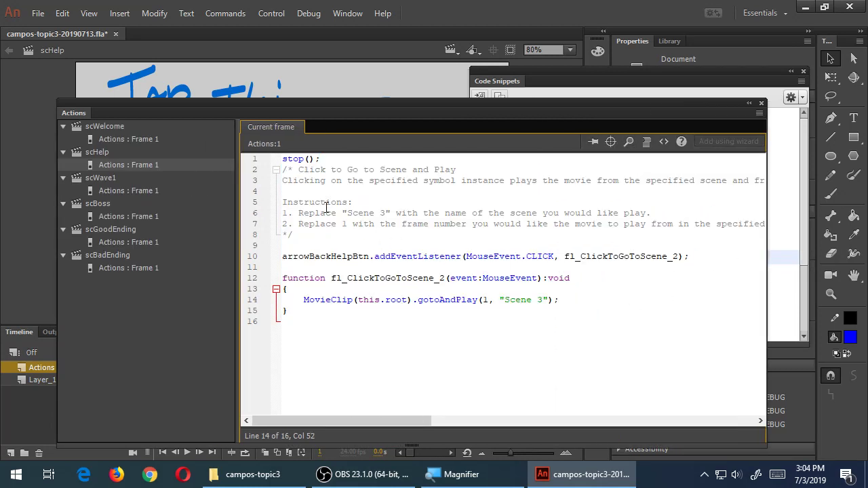
{"action": "left_click_drag", "start_coordinate": [327, 169], "coordinate": [354, 204]}
{"action": "left_click", "coordinate": [504, 214]}
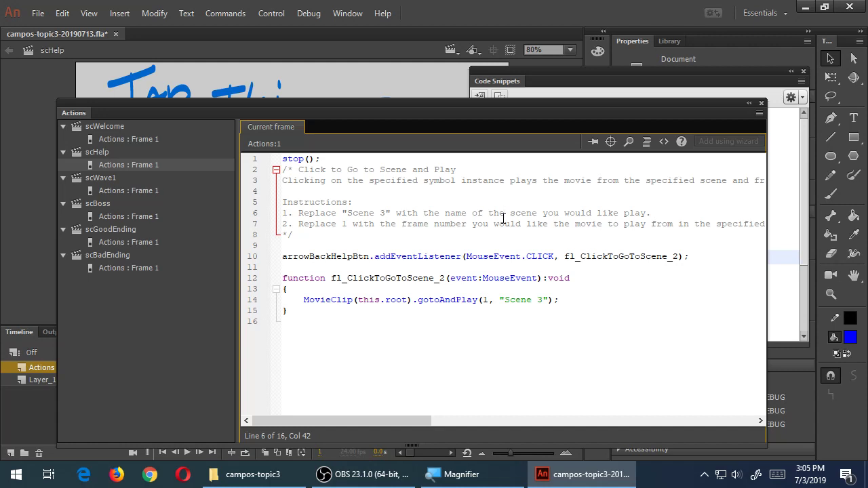
Change the gotoAndPlay target scene from "Scene 3" to "scWelcome"
{"action": "left_click", "coordinate": [542, 300]}
{"action": "key", "text": "super+plus"}
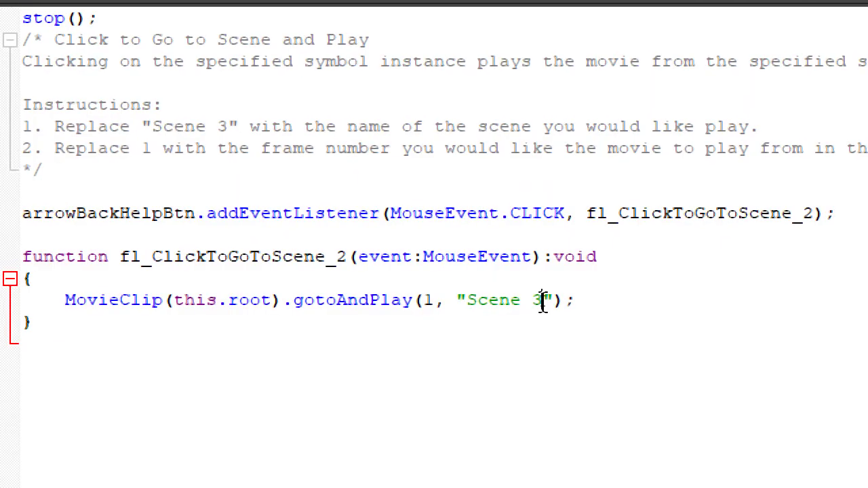
{"action": "key", "text": "BackSpace"}
{"action": "key", "text": "BackSpace"}
{"action": "key", "text": "BackSpace"}
{"action": "key", "text": "BackSpace"}
{"action": "key", "text": "BackSpace"}
{"action": "key", "text": "BackSpace"}
{"action": "key", "text": "BackSpace"}
{"action": "type", "text": "swc"}
{"action": "key", "text": "BackSpace"}
{"action": "key", "text": "BackSpace"}
{"action": "type", "text": "cWelcome"}
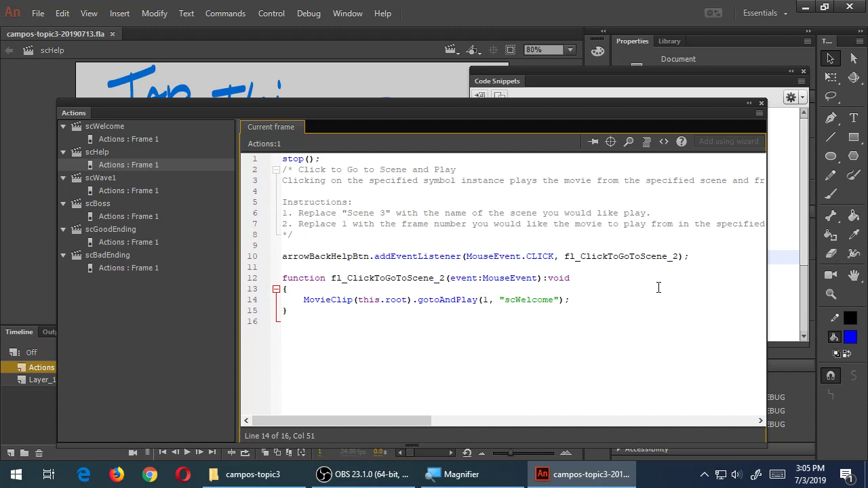
Debug the game on the USB-connected device as an APK and dismiss the packaging notice
{"action": "left_click", "coordinate": [309, 13]}
{"action": "mouse_move", "coordinate": [343, 45]}
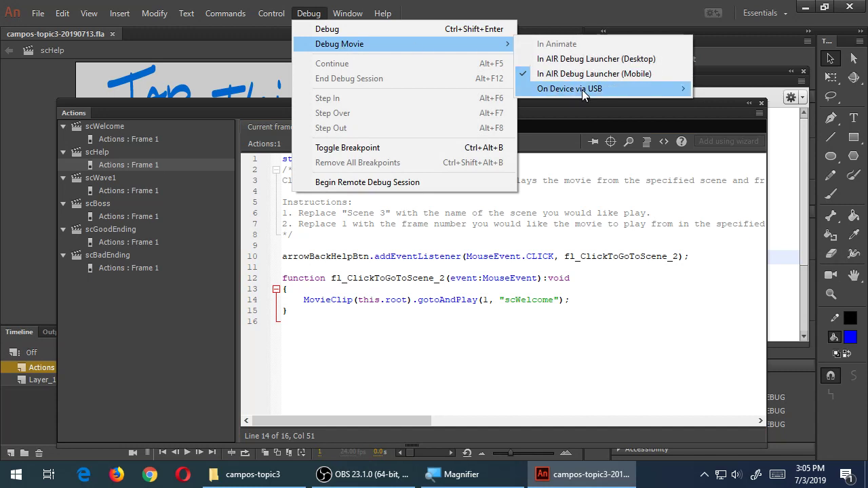
{"action": "mouse_move", "coordinate": [679, 89]}
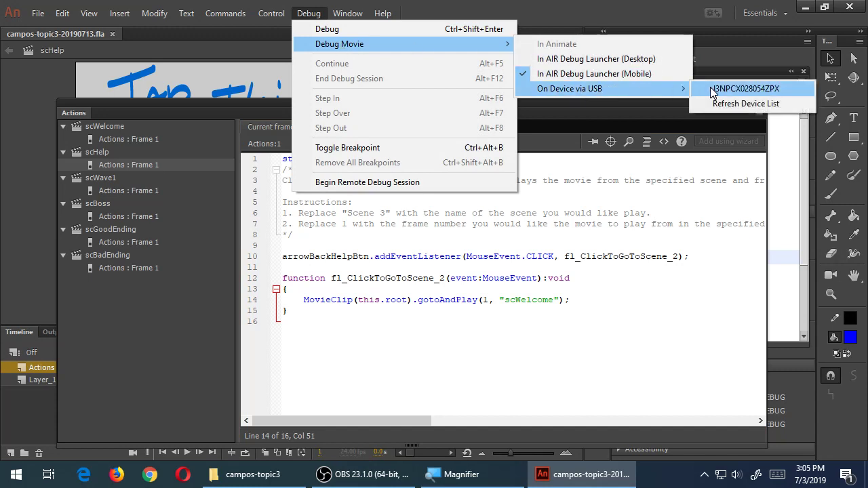
{"action": "left_click", "coordinate": [710, 88]}
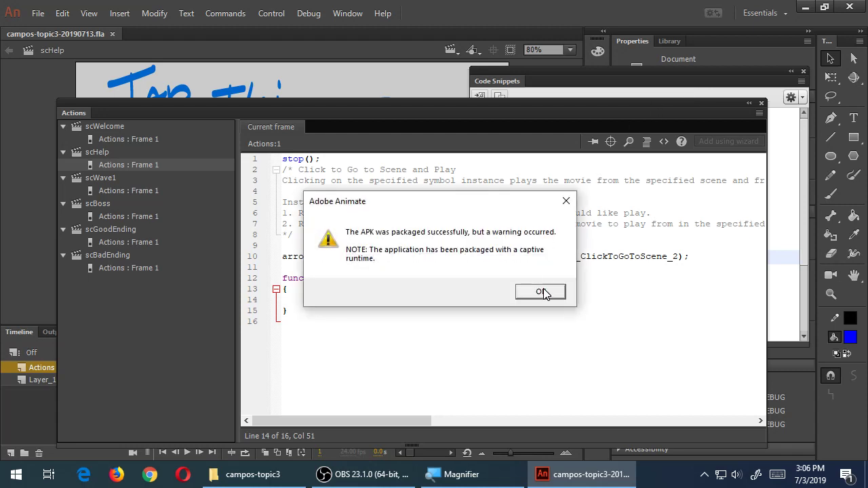
{"action": "left_click", "coordinate": [545, 291]}
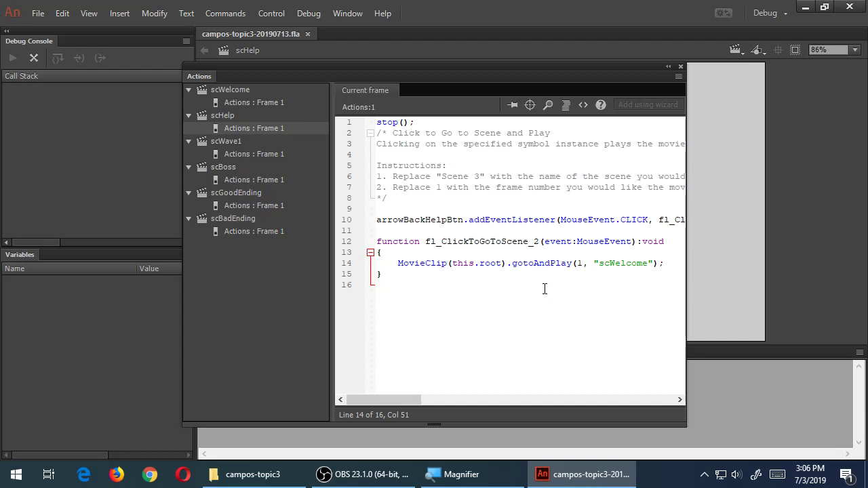
End the debug session from the Debug menu
{"action": "left_click", "coordinate": [319, 17]}
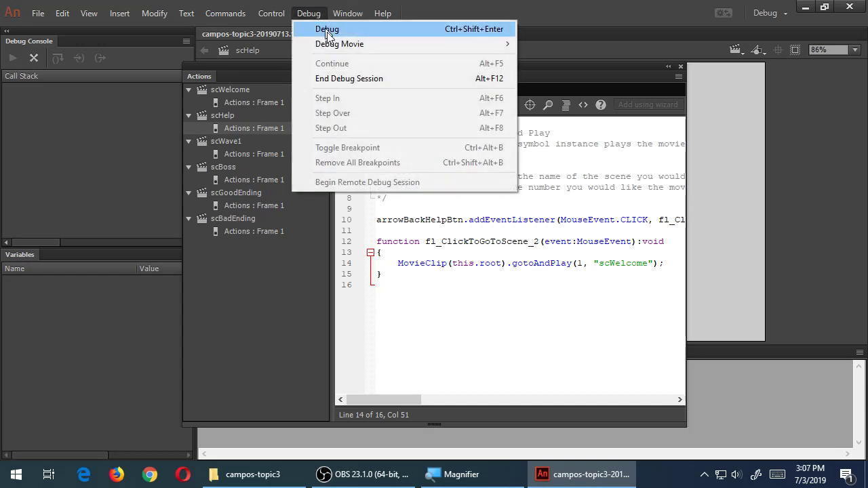
{"action": "left_click", "coordinate": [334, 78]}
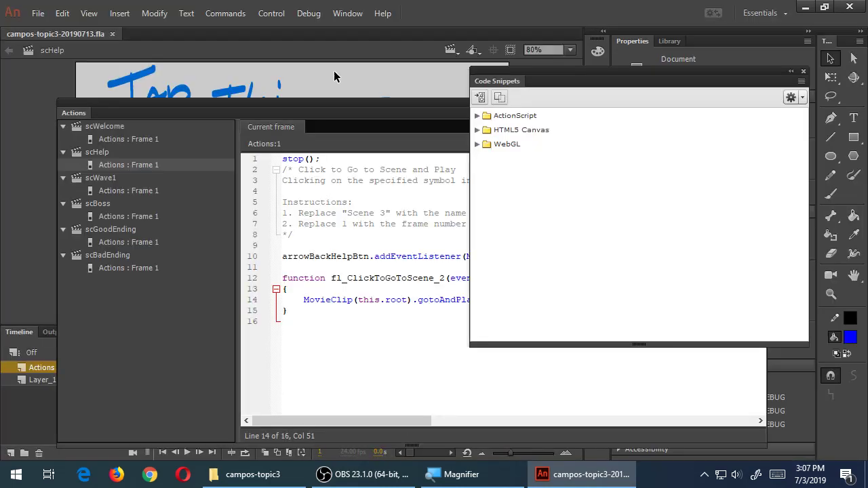
Collapse the Actions and Code Snippets panels and return to the scWelcome scene
{"action": "double_click", "coordinate": [82, 112]}
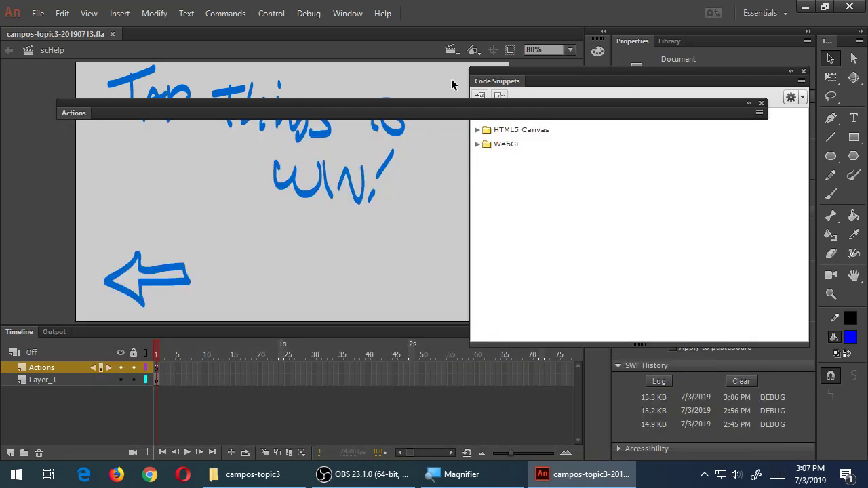
{"action": "double_click", "coordinate": [495, 82]}
{"action": "left_click", "coordinate": [684, 143]}
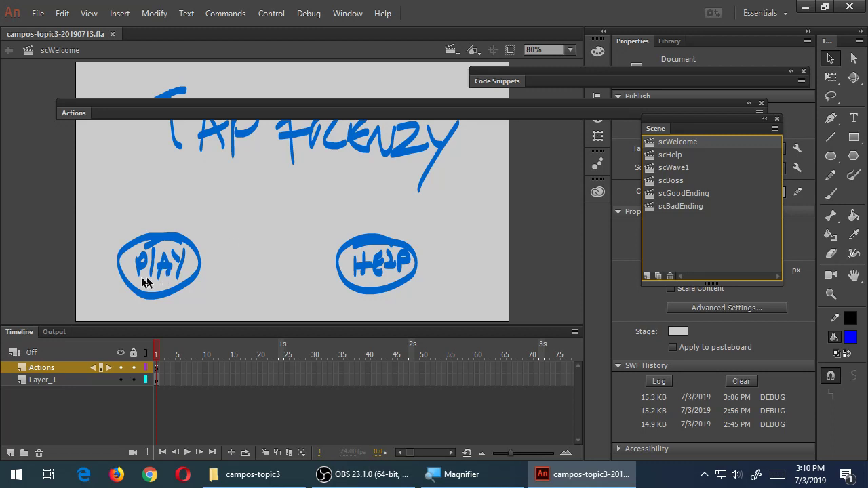
Convert the PLAY drawing into a btnPlay symbol with instance name playBtn
{"action": "mouse_move", "coordinate": [106, 208]}
{"action": "left_mouse_down"}
{"action": "mouse_move", "coordinate": [151, 294]}
{"action": "mouse_move", "coordinate": [203, 314]}
{"action": "mouse_move", "coordinate": [225, 312]}
{"action": "left_mouse_up"}
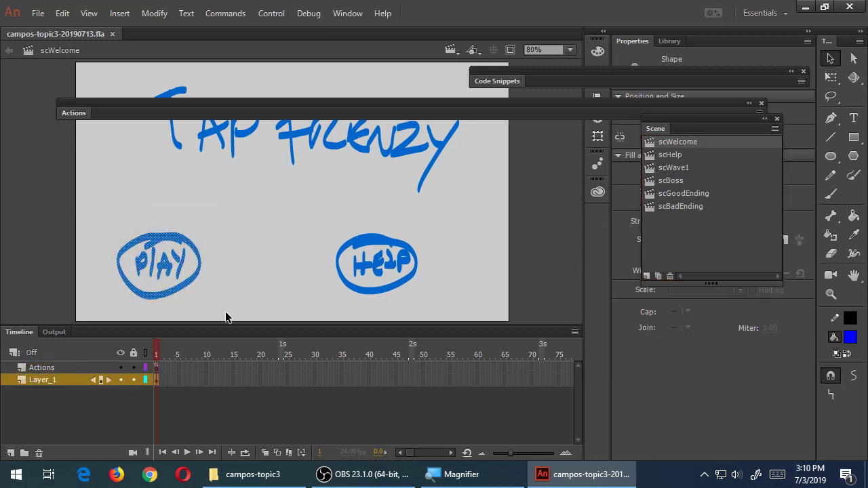
{"action": "key", "text": "F8"}
{"action": "type", "text": "btnPlay"}
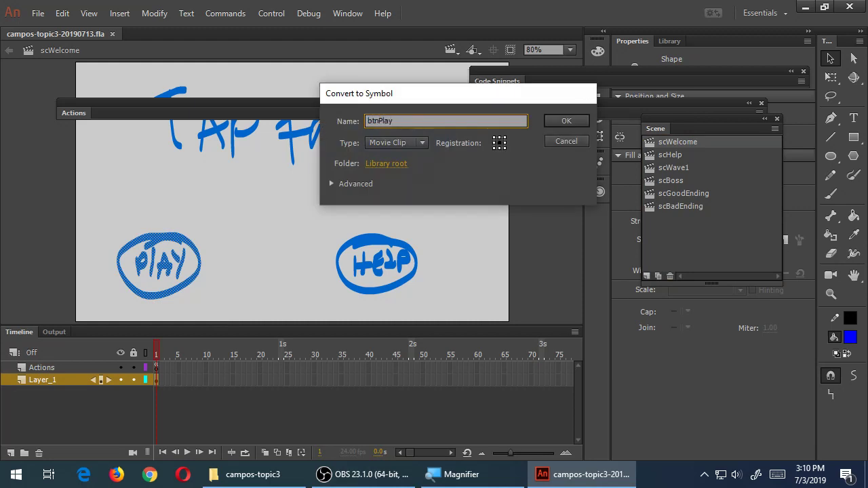
{"action": "key", "text": "Return"}
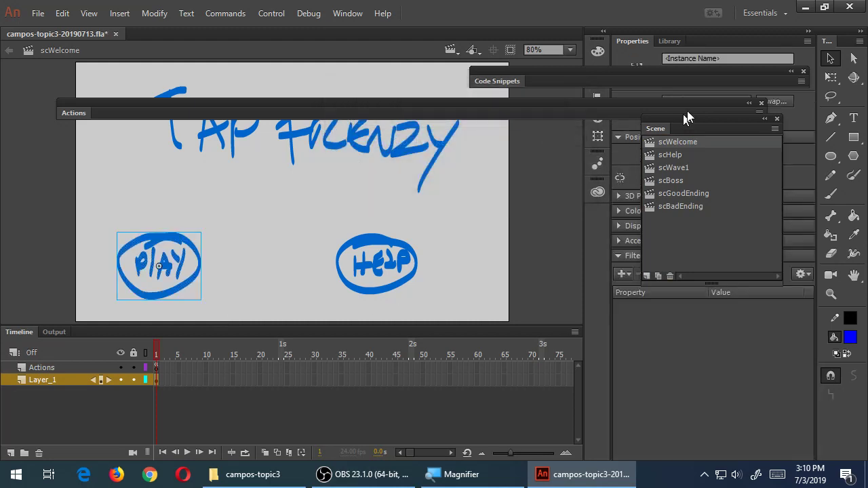
{"action": "left_click", "coordinate": [712, 58]}
{"action": "type", "text": "play"}
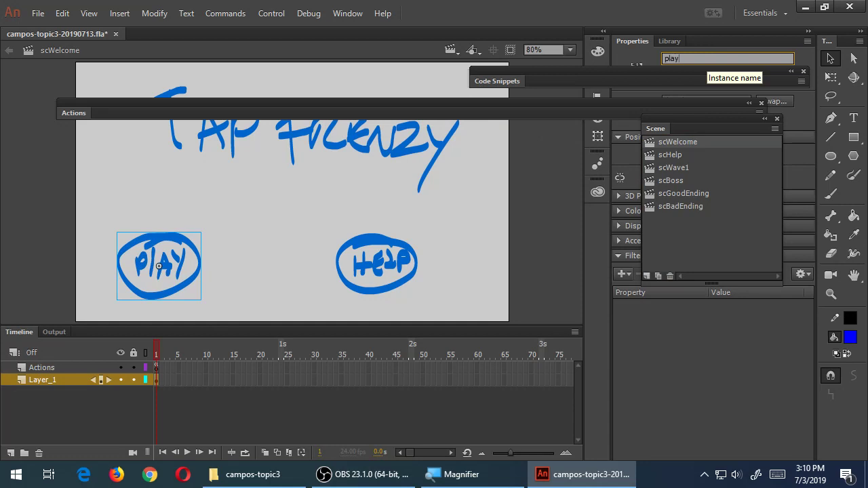
{"action": "type", "text": "Btn"}
{"action": "key", "text": "Return"}
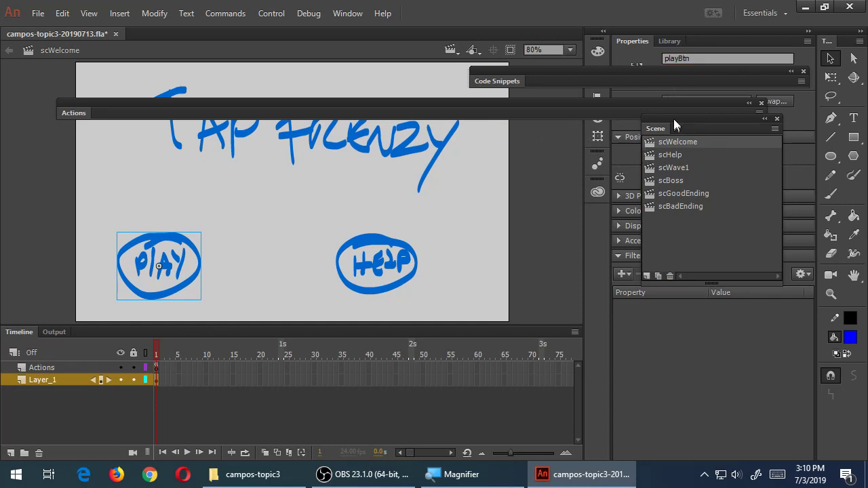
Add the Click to Go to Scene and Play snippet targeting scWave1, then save the file
{"action": "left_click", "coordinate": [510, 81]}
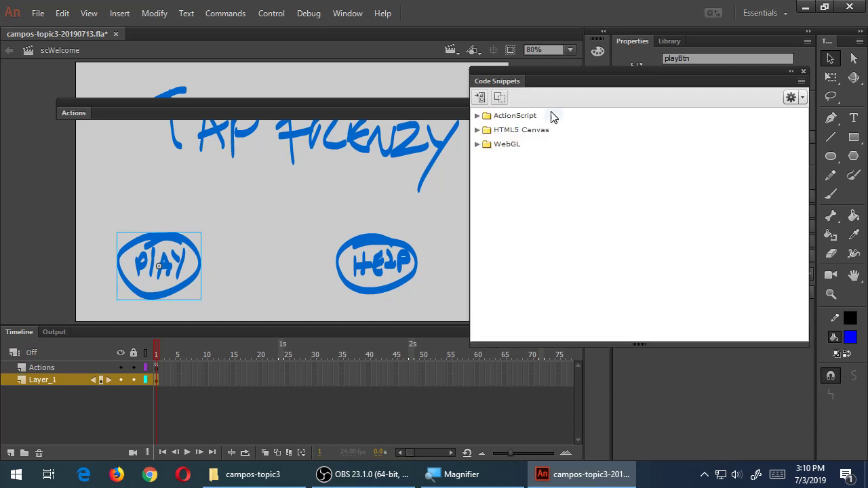
{"action": "double_click", "coordinate": [505, 116]}
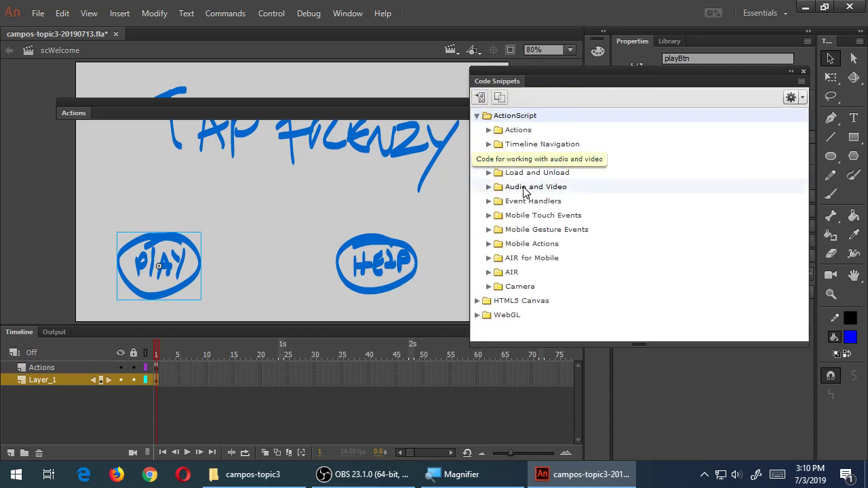
{"action": "double_click", "coordinate": [558, 145]}
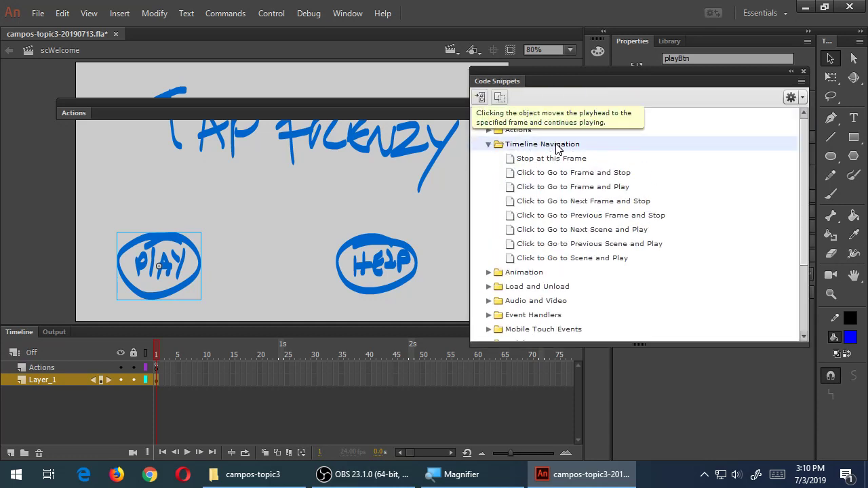
{"action": "double_click", "coordinate": [573, 257]}
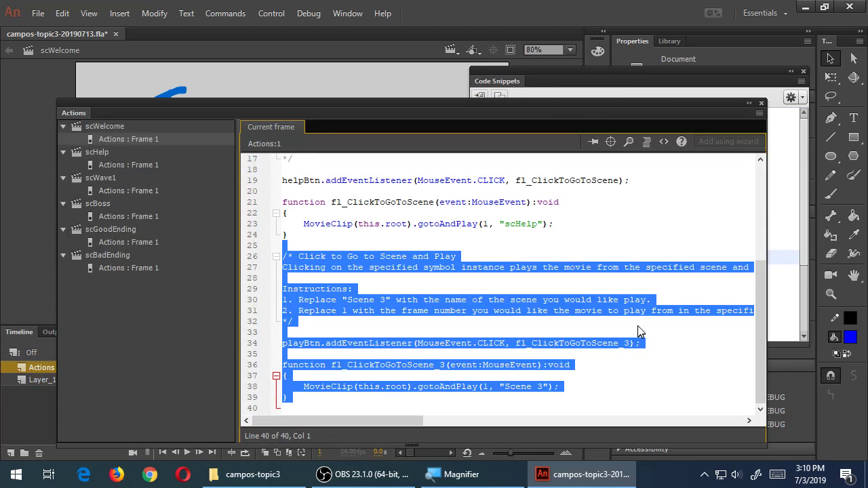
{"action": "left_click", "coordinate": [555, 373]}
{"action": "left_click", "coordinate": [544, 387]}
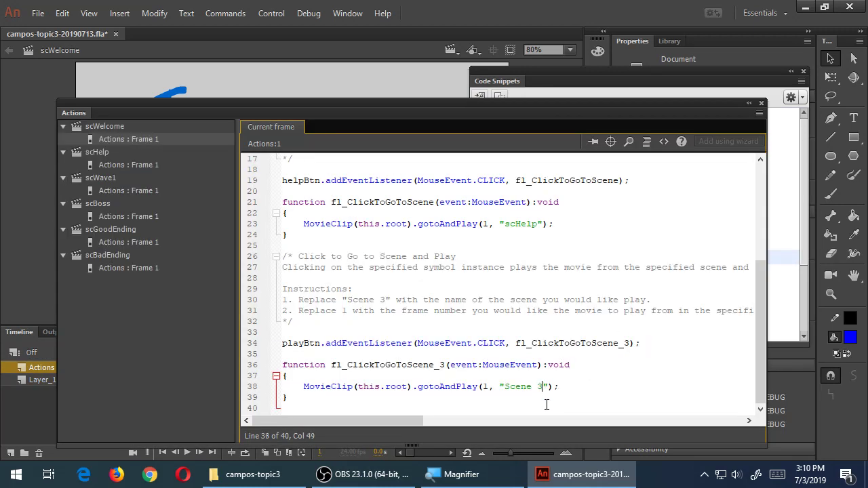
{"action": "key", "text": "ctrl+shift+Left"}
{"action": "key", "text": "ctrl+shift+Left"}
{"action": "type", "text": "sw"}
{"action": "key", "text": "BackSpace"}
{"action": "type", "text": "cWave1"}
{"action": "key", "text": "ctrl+s"}
Check the ActionScript settings, then publish campos-topic3-20190713.apk from the AIR for Android settings
{"action": "left_click", "coordinate": [35, 14]}
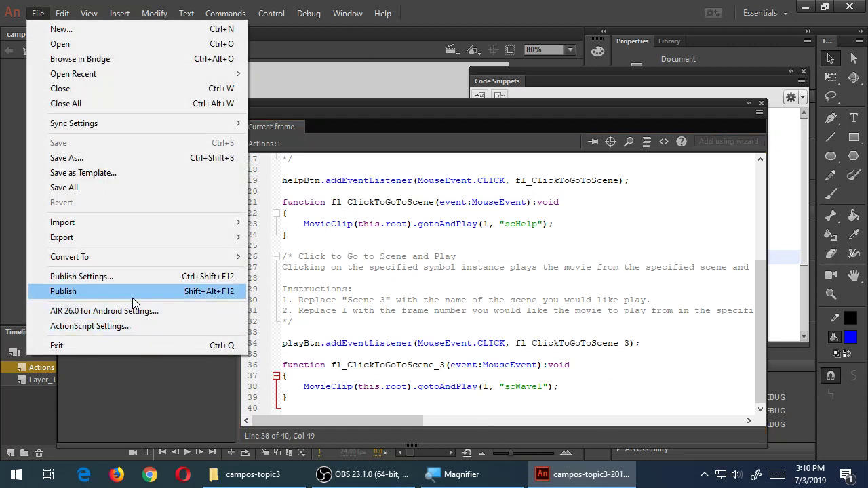
{"action": "left_click", "coordinate": [136, 324]}
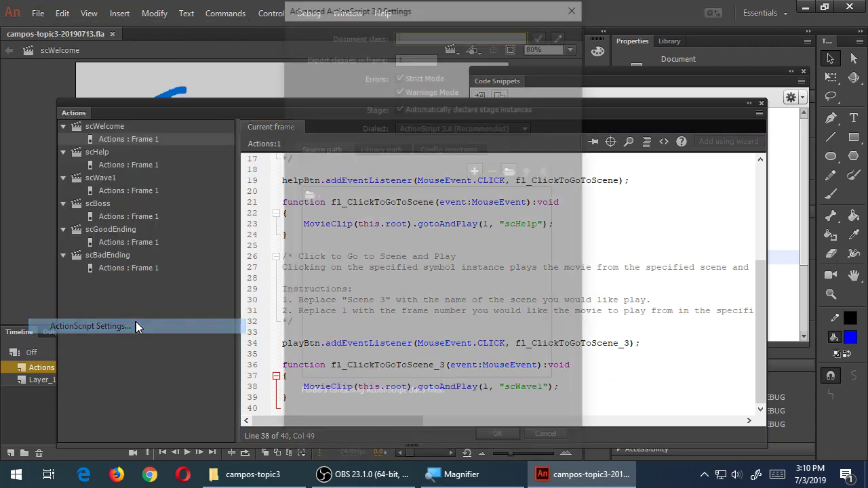
{"action": "left_click", "coordinate": [543, 440]}
{"action": "left_click", "coordinate": [38, 14]}
{"action": "left_click", "coordinate": [204, 311]}
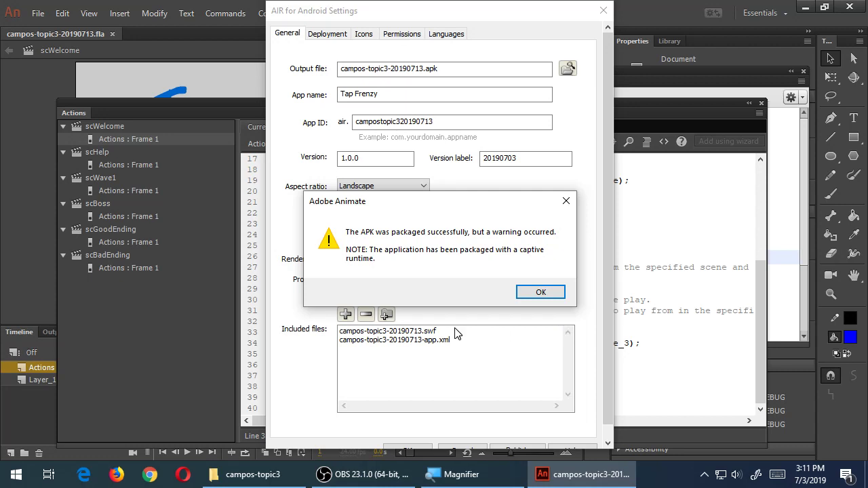
{"action": "left_click", "coordinate": [532, 294]}
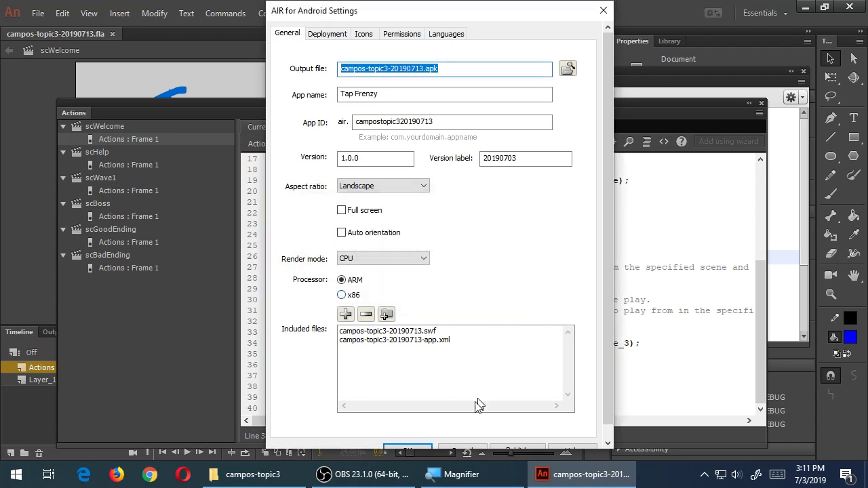
Close the AIR for Android Settings dialog with OK, keeping the settings
{"action": "left_click", "coordinate": [411, 447]}
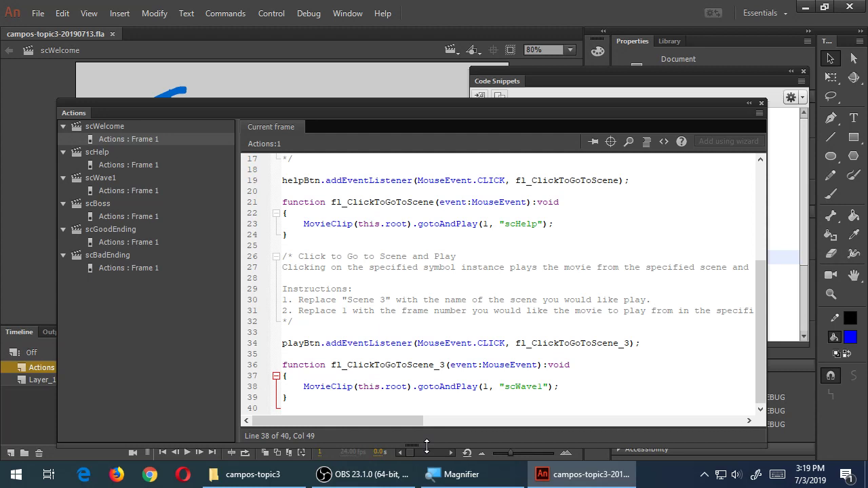
Collapse the Actions panel and exit Adobe Animate
{"action": "left_click", "coordinate": [313, 13]}
{"action": "mouse_move", "coordinate": [271, 13]}
{"action": "double_click", "coordinate": [73, 113]}
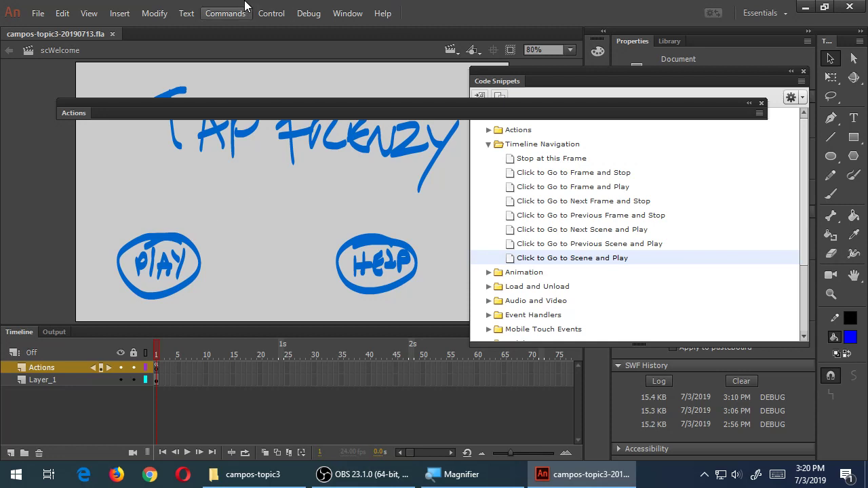
{"action": "left_click", "coordinate": [38, 14]}
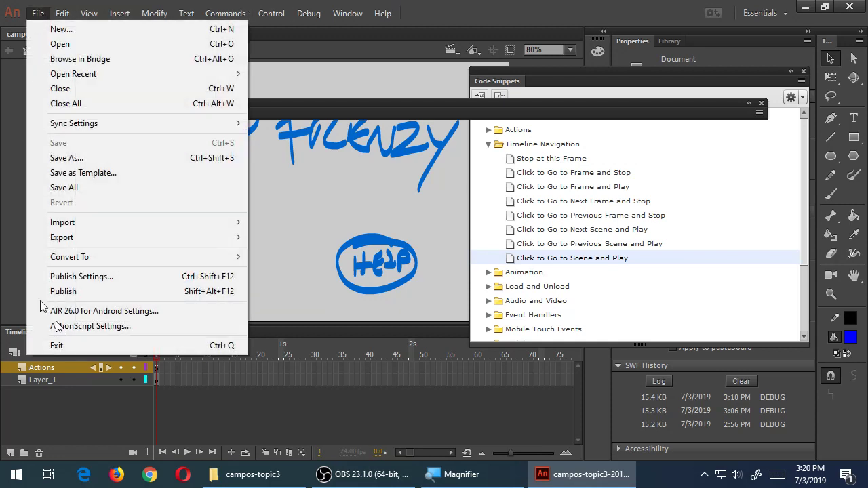
{"action": "left_click", "coordinate": [101, 345]}
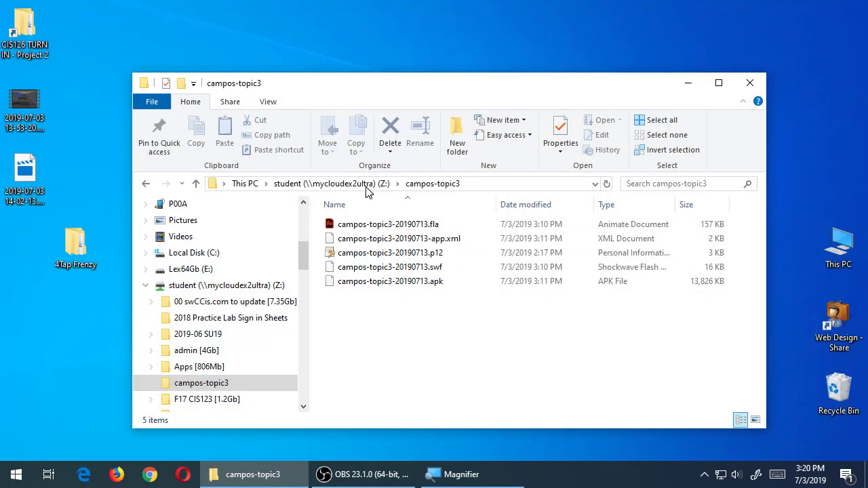
Open the Web Design - Share folder beside the Z: drive window listing campos-topic3
{"action": "left_click_drag", "start_coordinate": [399, 85], "coordinate": [383, 41]}
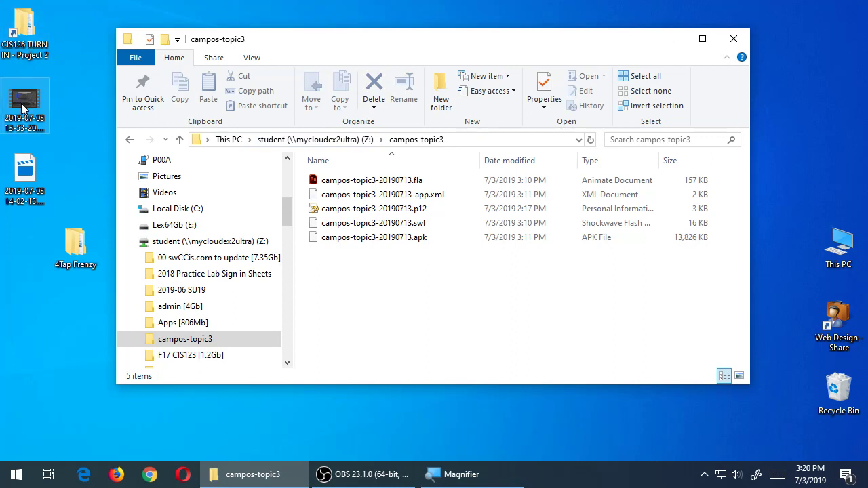
{"action": "left_click", "coordinate": [839, 329]}
{"action": "double_click", "coordinate": [839, 329]}
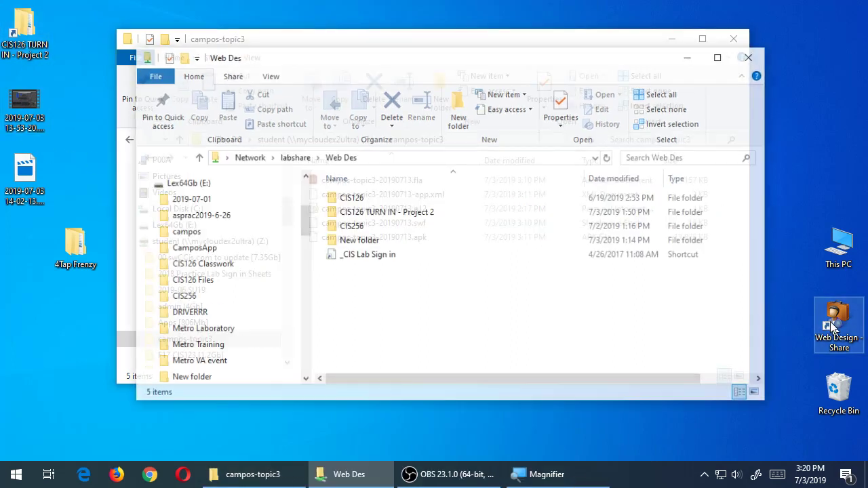
{"action": "left_click_drag", "start_coordinate": [548, 70], "coordinate": [597, 76]}
{"action": "left_click", "coordinate": [524, 52]}
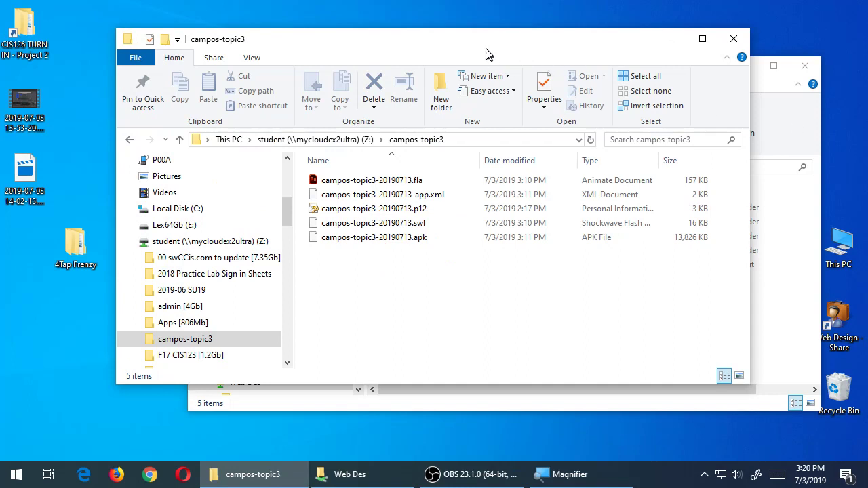
{"action": "left_click_drag", "start_coordinate": [488, 52], "coordinate": [408, 40]}
{"action": "left_click", "coordinate": [260, 128]}
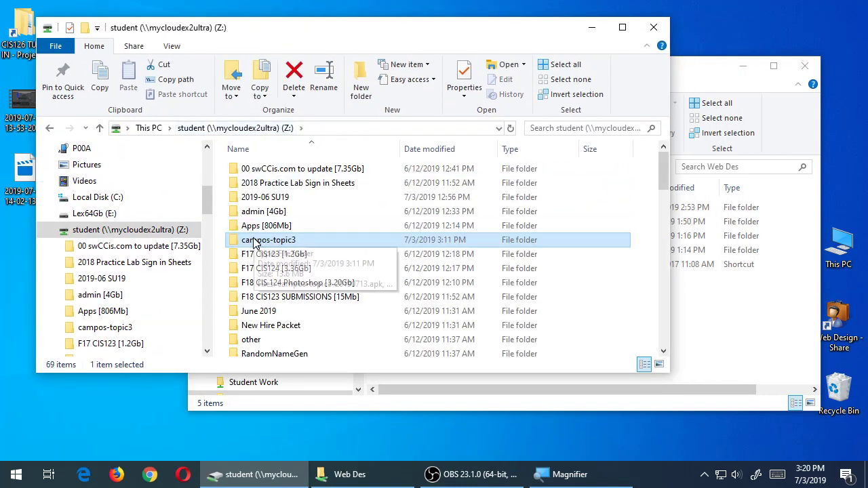
{"action": "double_click", "coordinate": [258, 241]}
{"action": "left_click", "coordinate": [260, 130]}
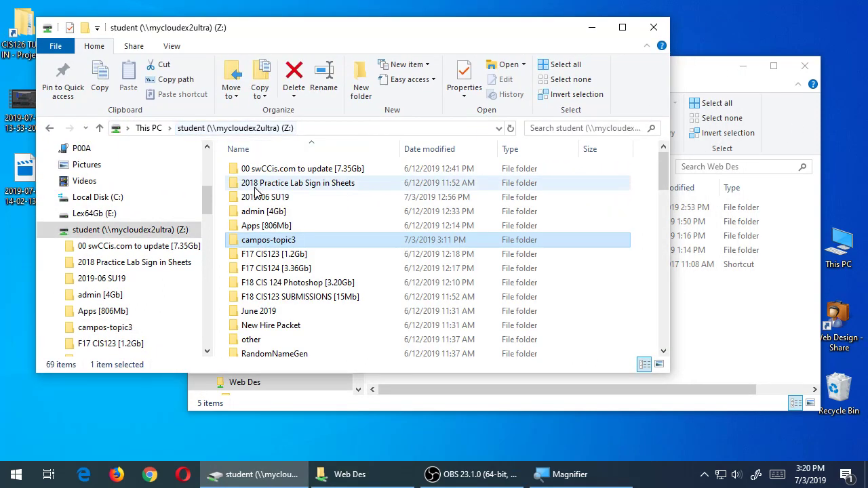
Copy campos-topic3 to the desktop and rename it campos-topic320190703
{"action": "left_click_drag", "start_coordinate": [252, 241], "coordinate": [146, 430]}
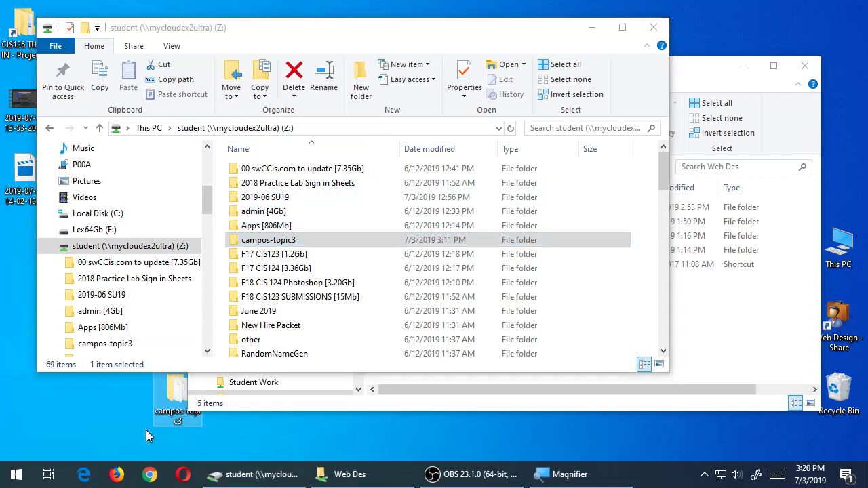
{"action": "type", "text": "201903"}
{"action": "key", "text": "BackSpace"}
{"action": "key", "text": "BackSpace"}
{"action": "type", "text": "0703"}
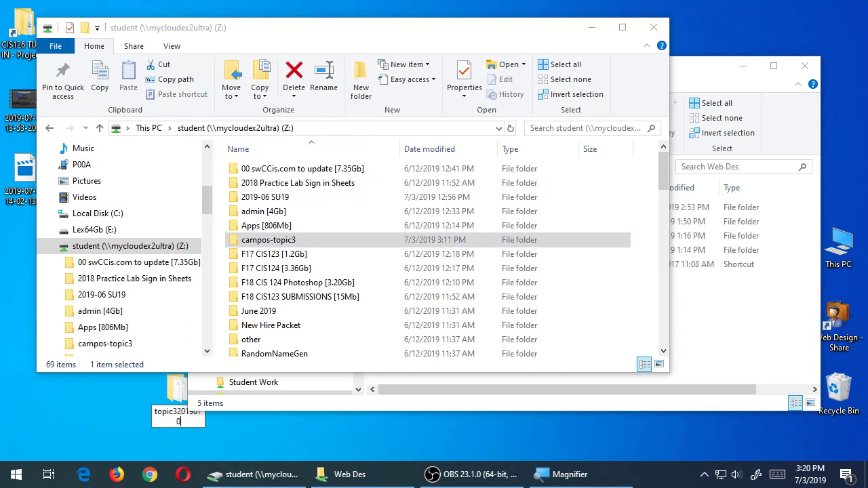
{"action": "key", "text": "Return"}
Copy campos-topic320190703 into the share's CIS126 folder, then bring OBS forward
{"action": "left_click", "coordinate": [732, 313]}
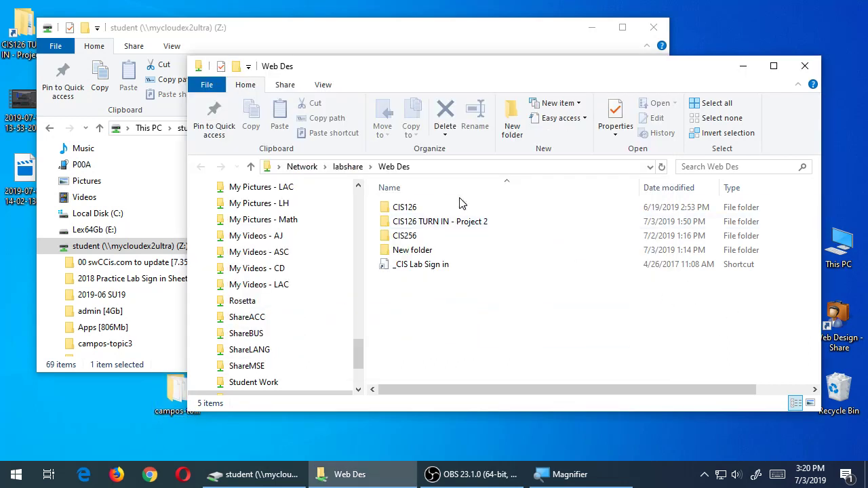
{"action": "double_click", "coordinate": [419, 214]}
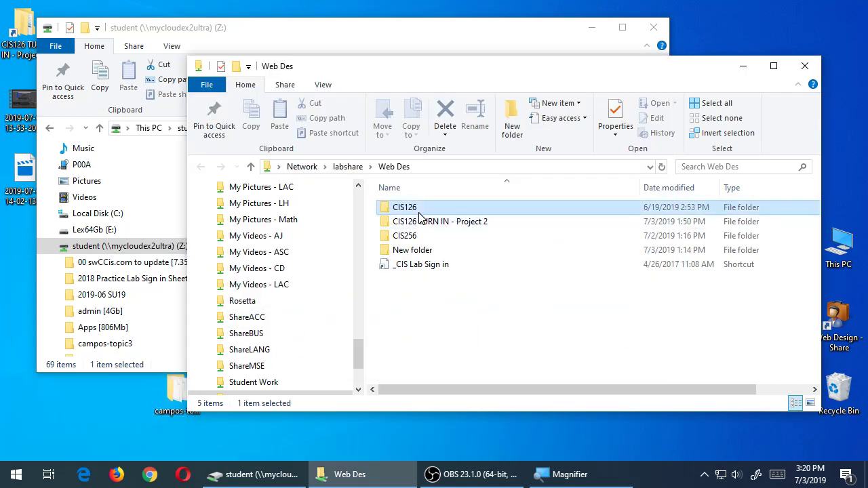
{"action": "left_click_drag", "start_coordinate": [176, 405], "coordinate": [477, 344]}
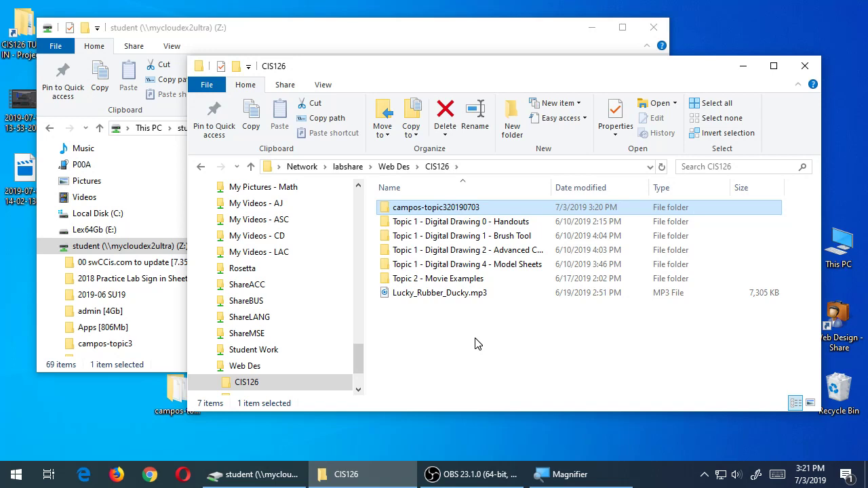
{"action": "left_click", "coordinate": [453, 474]}
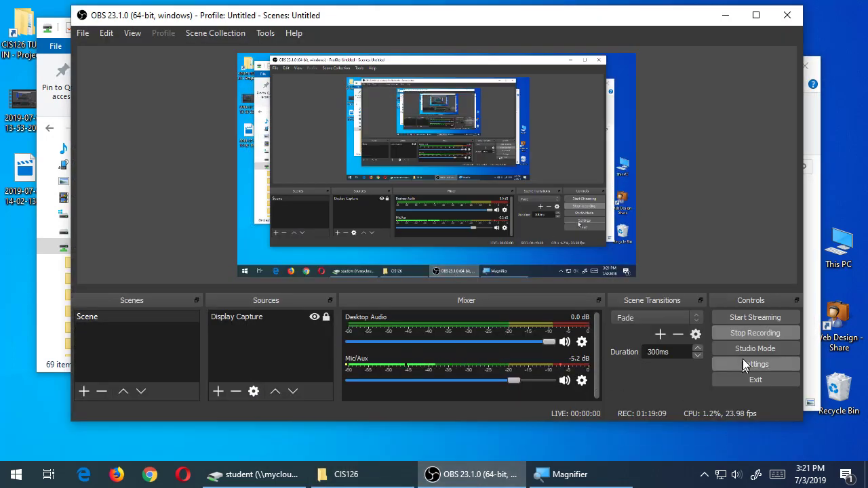